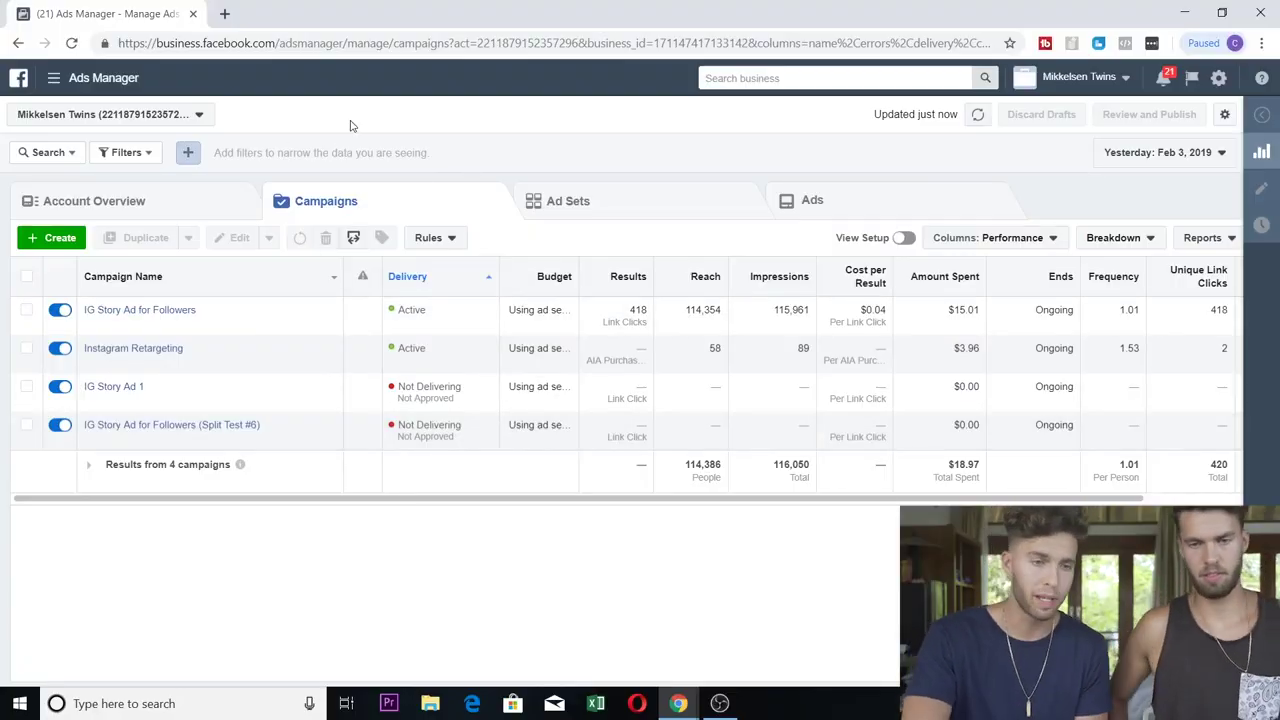
Start a new ad campaign from scratch instead of the saved draft, with Traffic as its marketing objective
left_click(55, 241)
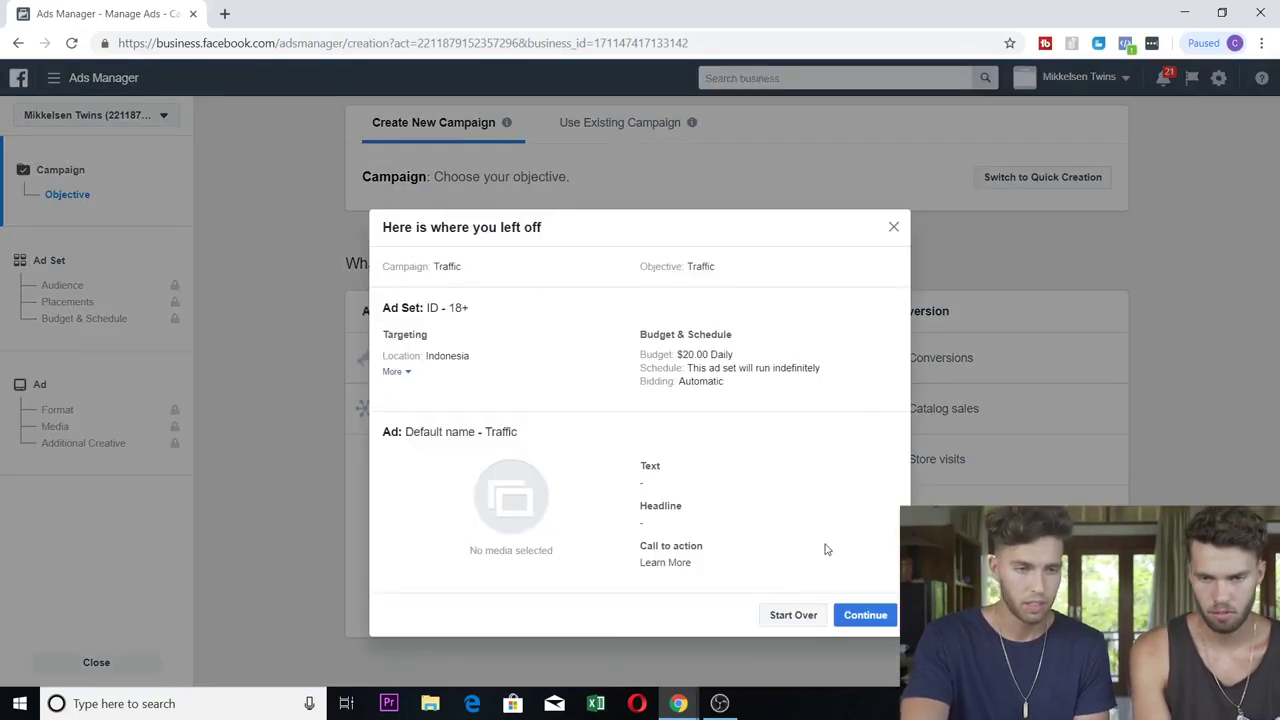
left_click(793, 615)
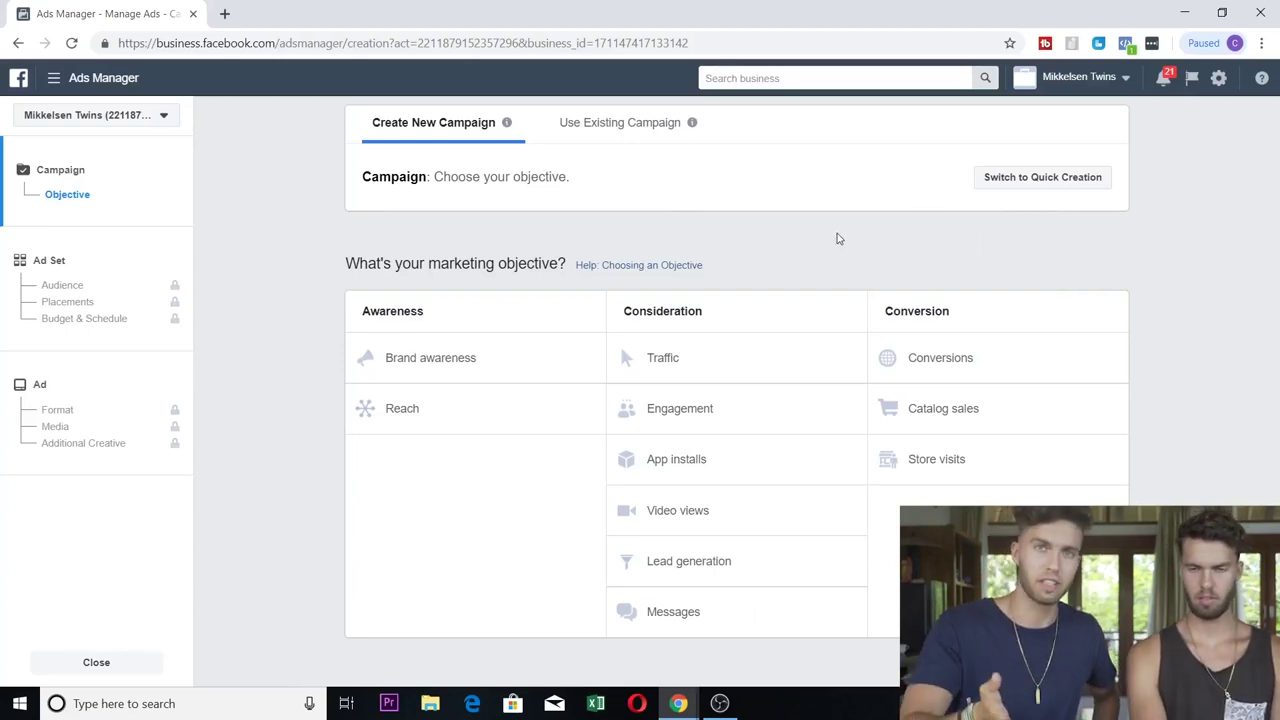
left_click(690, 362)
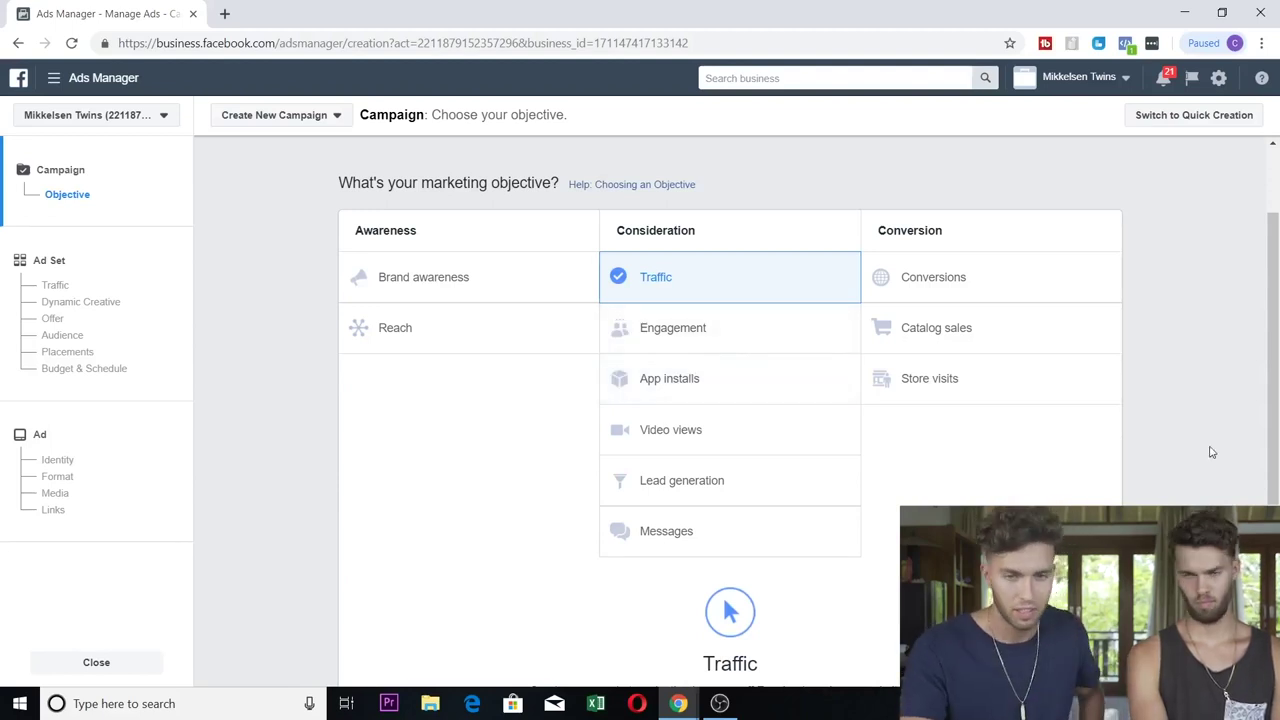
Name the campaign "Instagram Story Ad Campaign for Followers" and continue to the ad set setup
left_click_drag(1278, 285, 1248, 484)
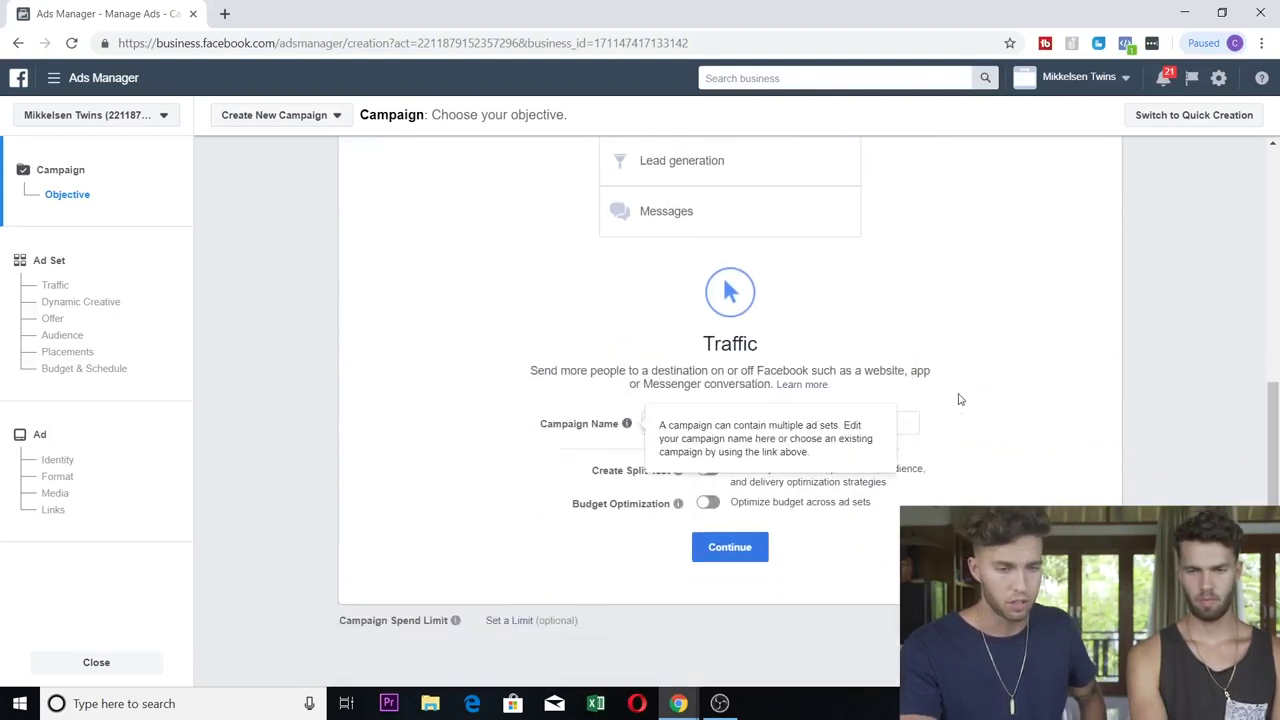
triple_click(896, 422)
key("BackSpace")
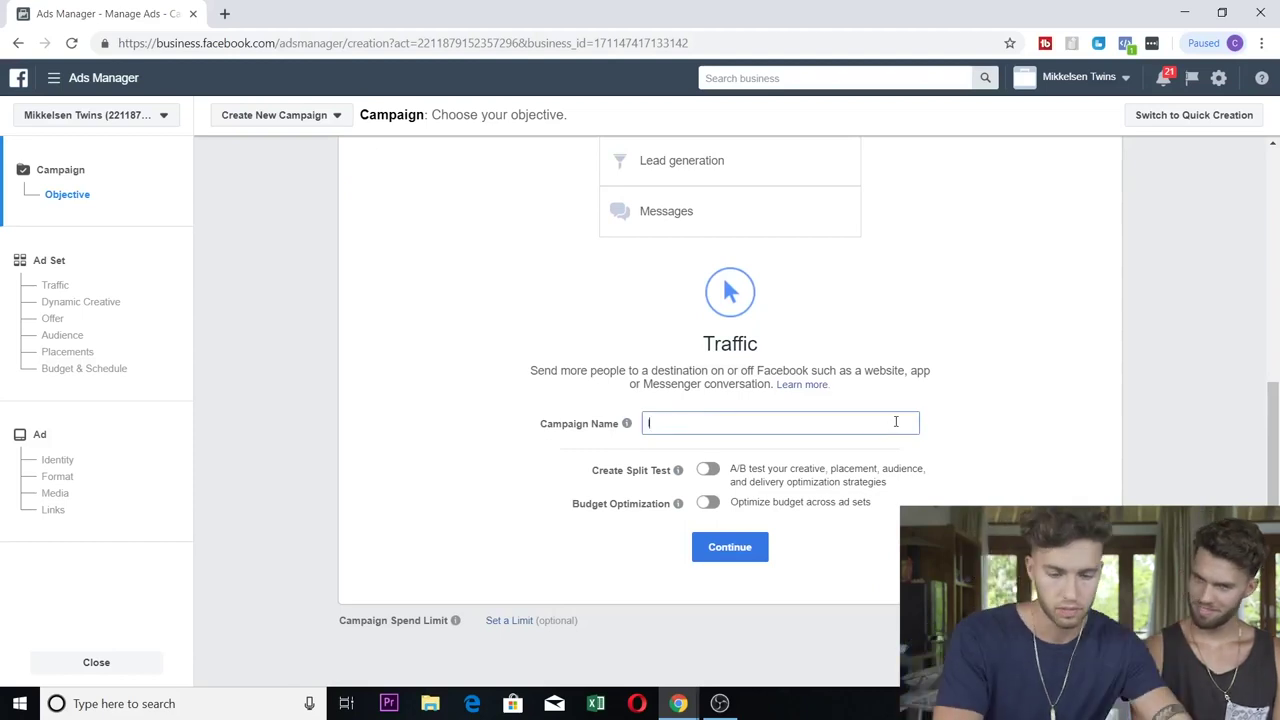
type("Instagram Story")
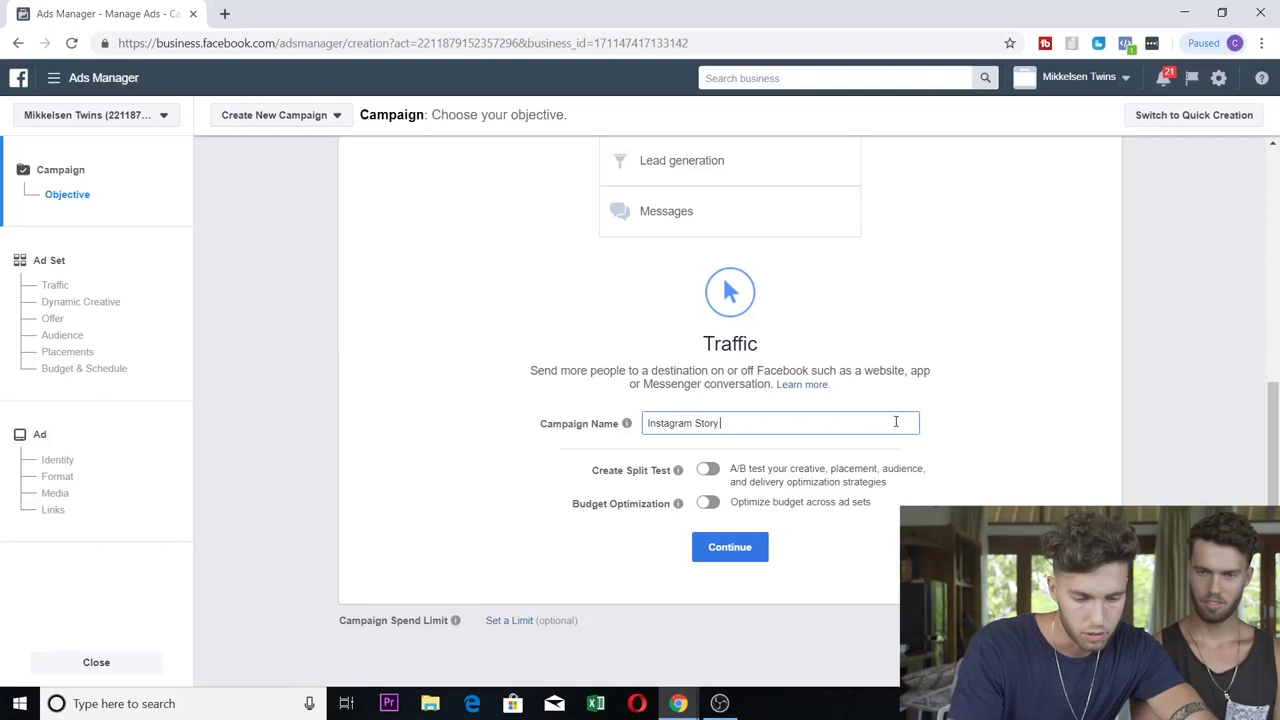
type(" AftCampaign for Fo")
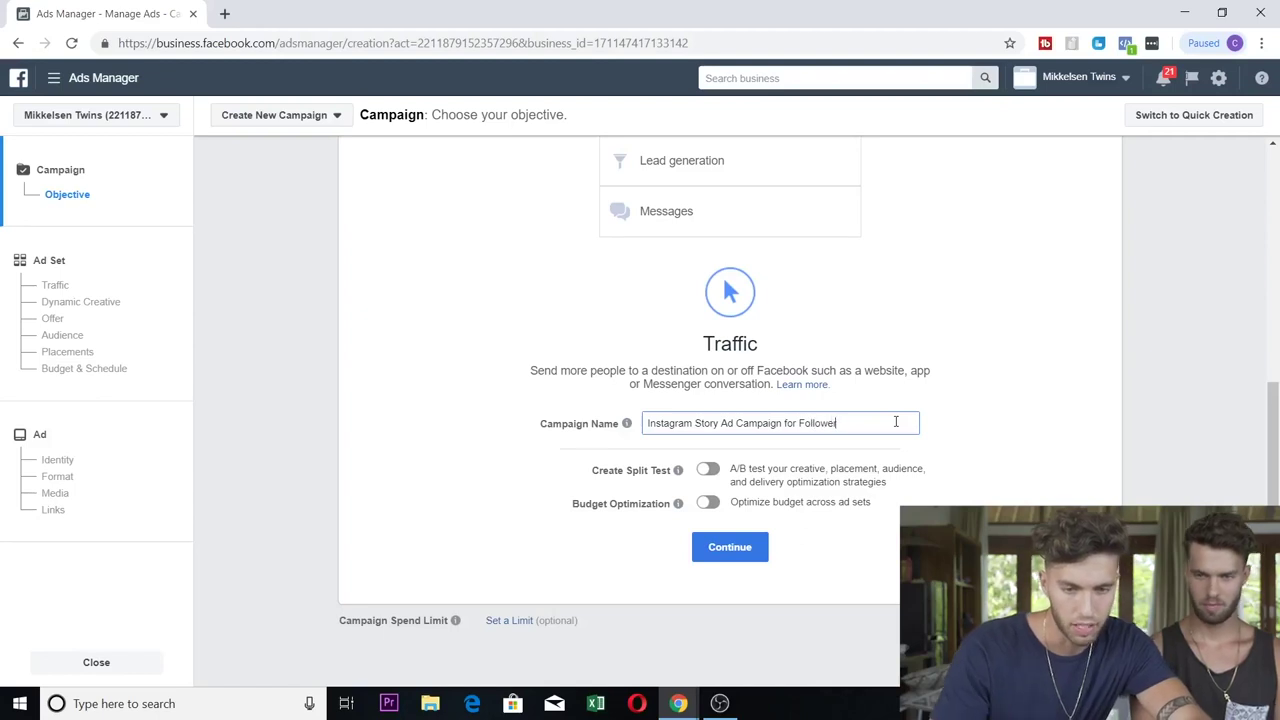
type("llowers")
left_click(1066, 345)
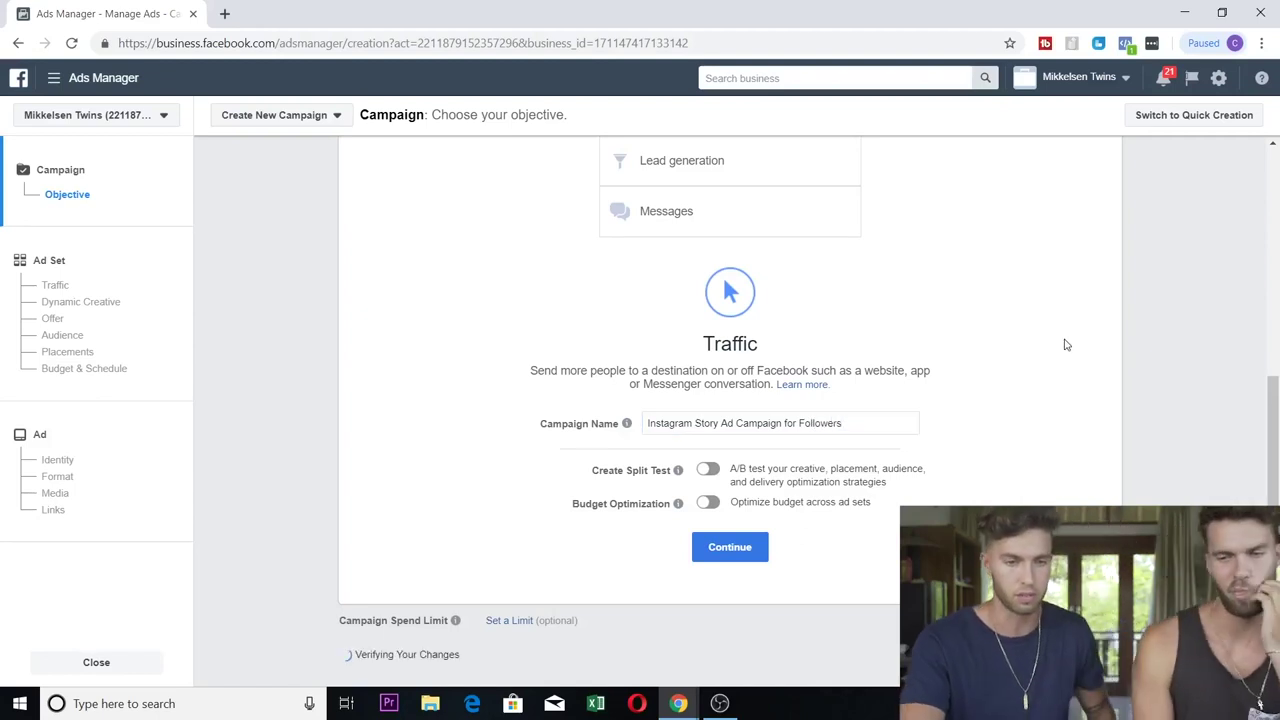
mouse_move(679, 472)
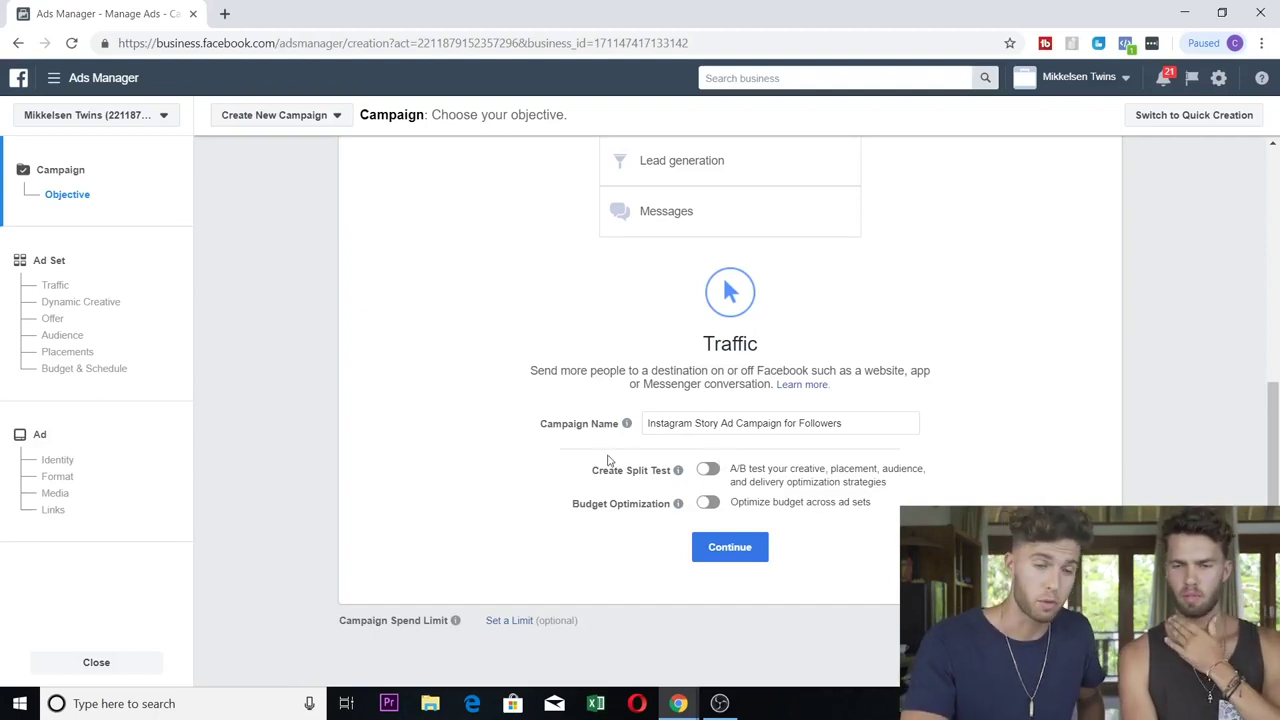
mouse_move(684, 508)
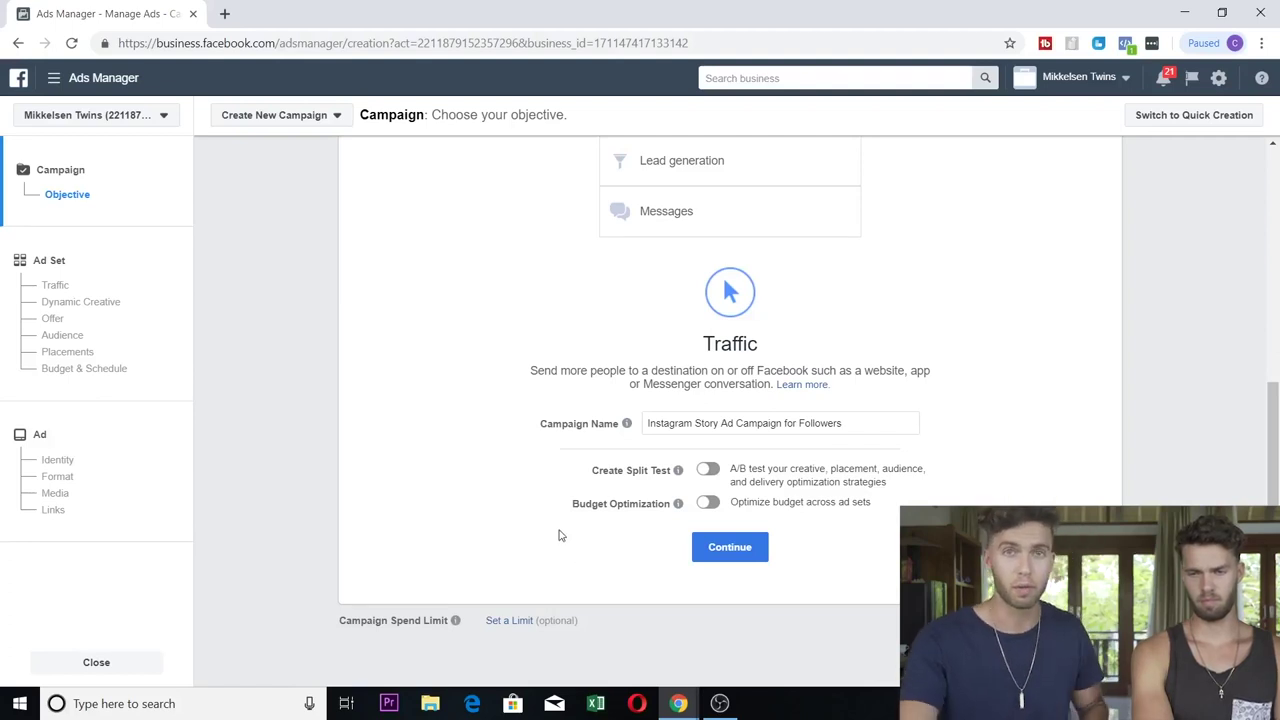
left_click(730, 550)
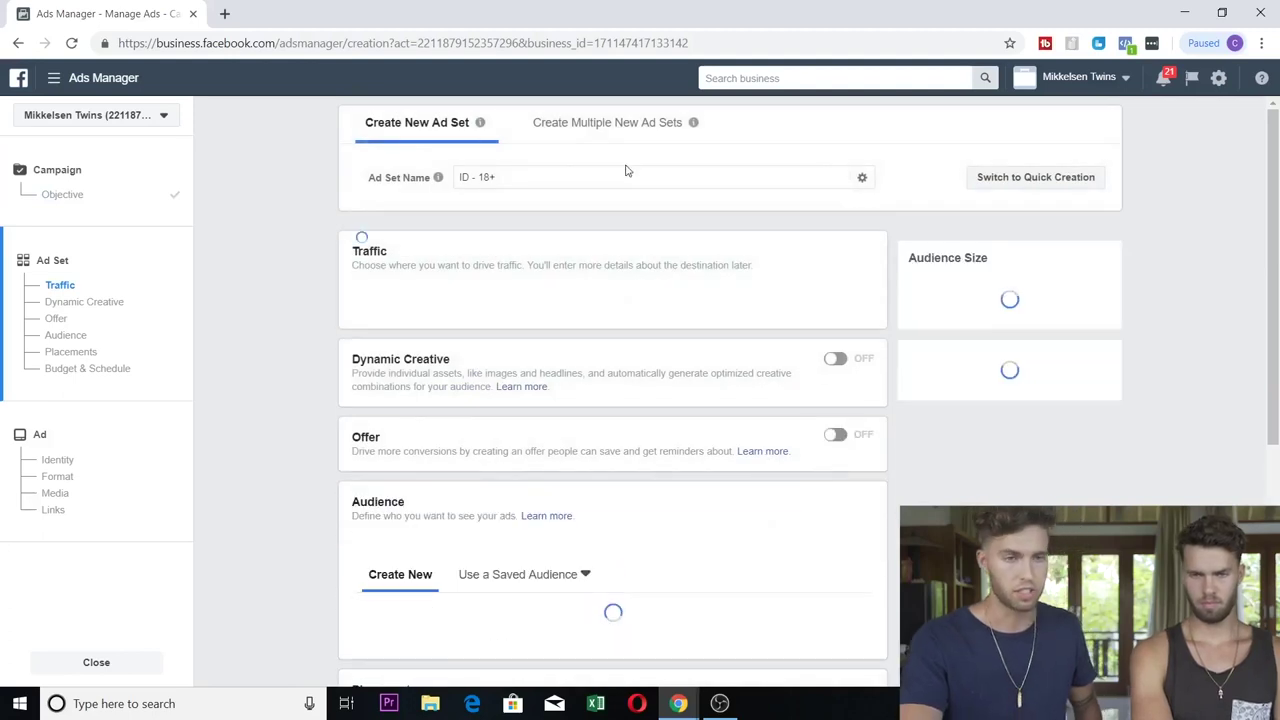
Rename the ad set as "Instagram Story Ad 1"
left_click(520, 177)
left_click_drag(508, 177, 266, 184)
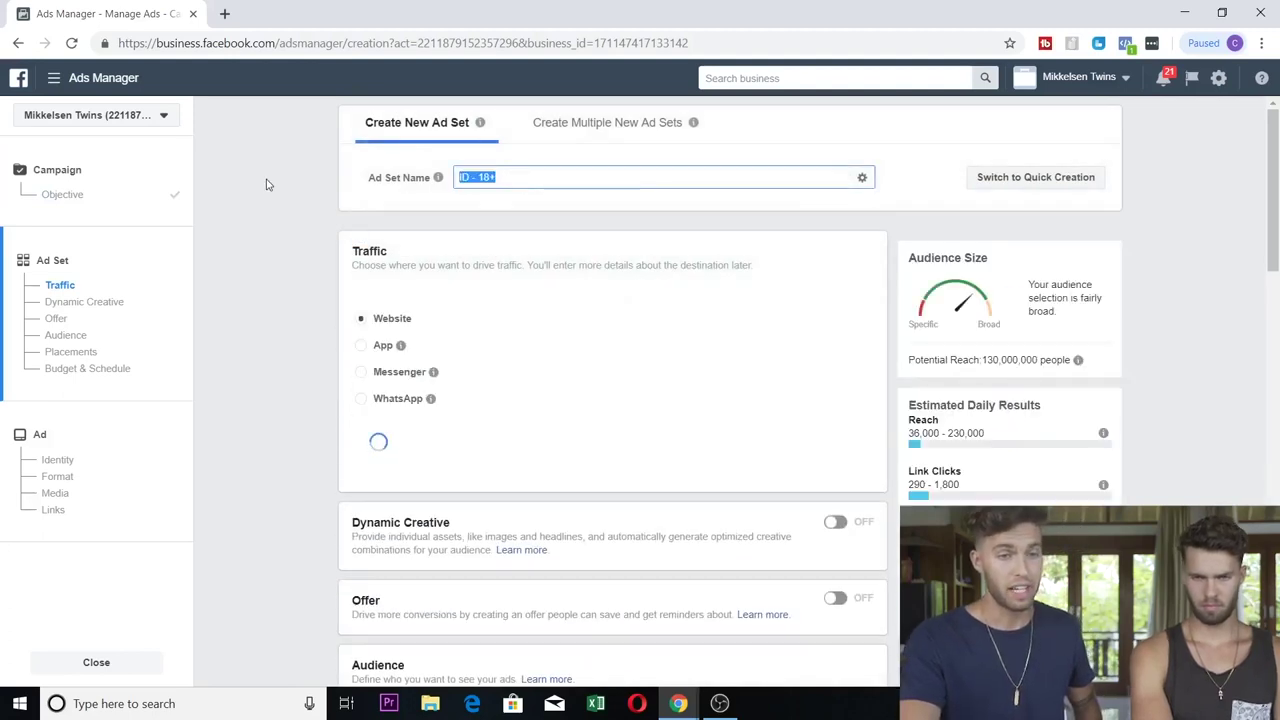
type("Instragram")
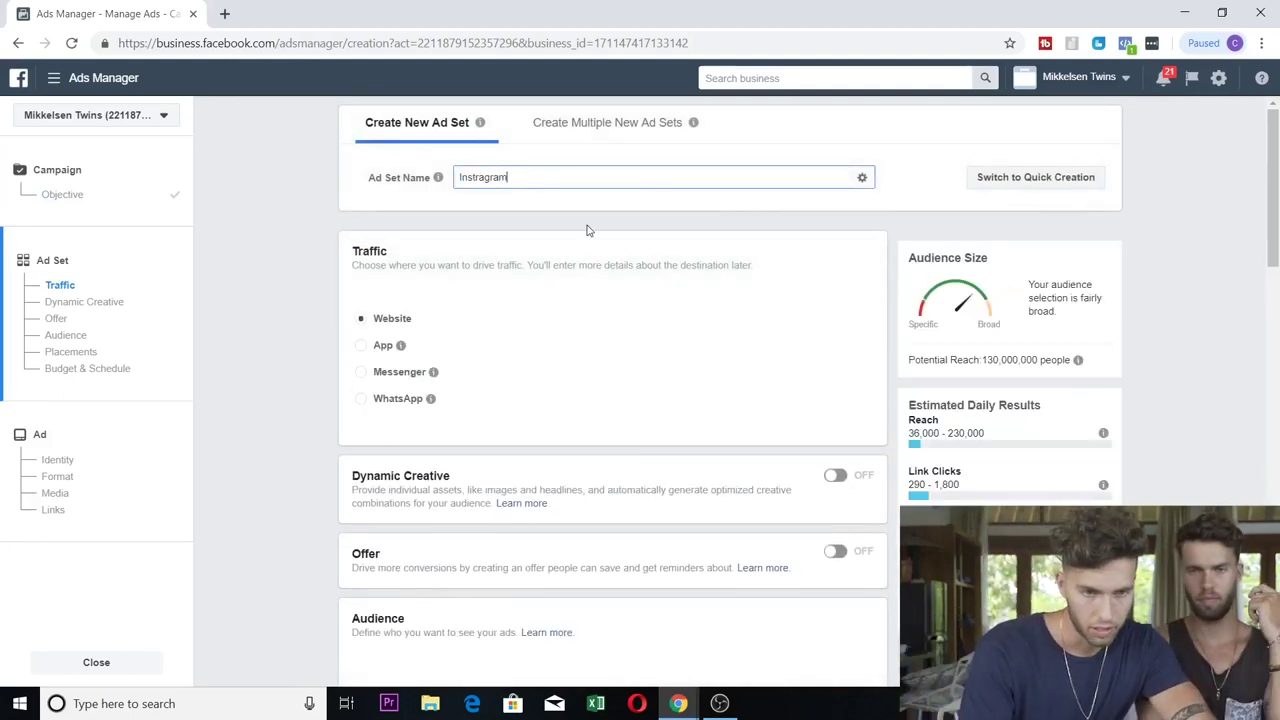
type(" Story Ad 1")
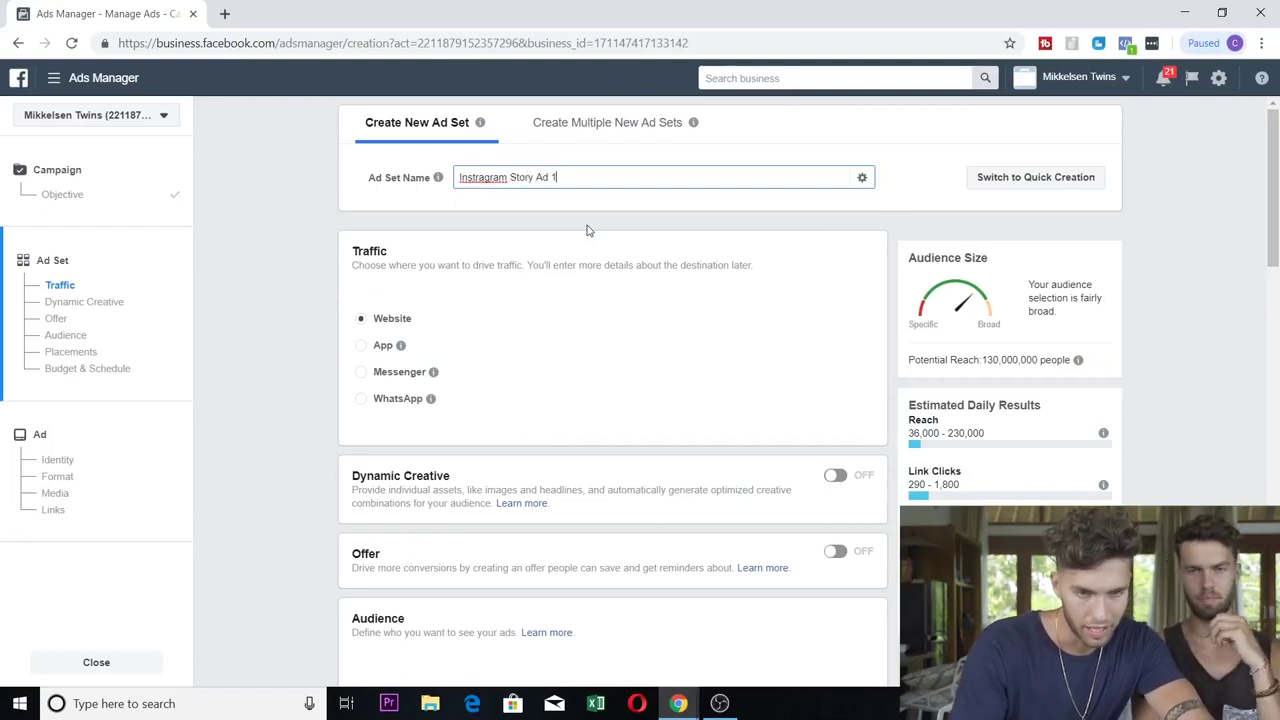
left_click(475, 177)
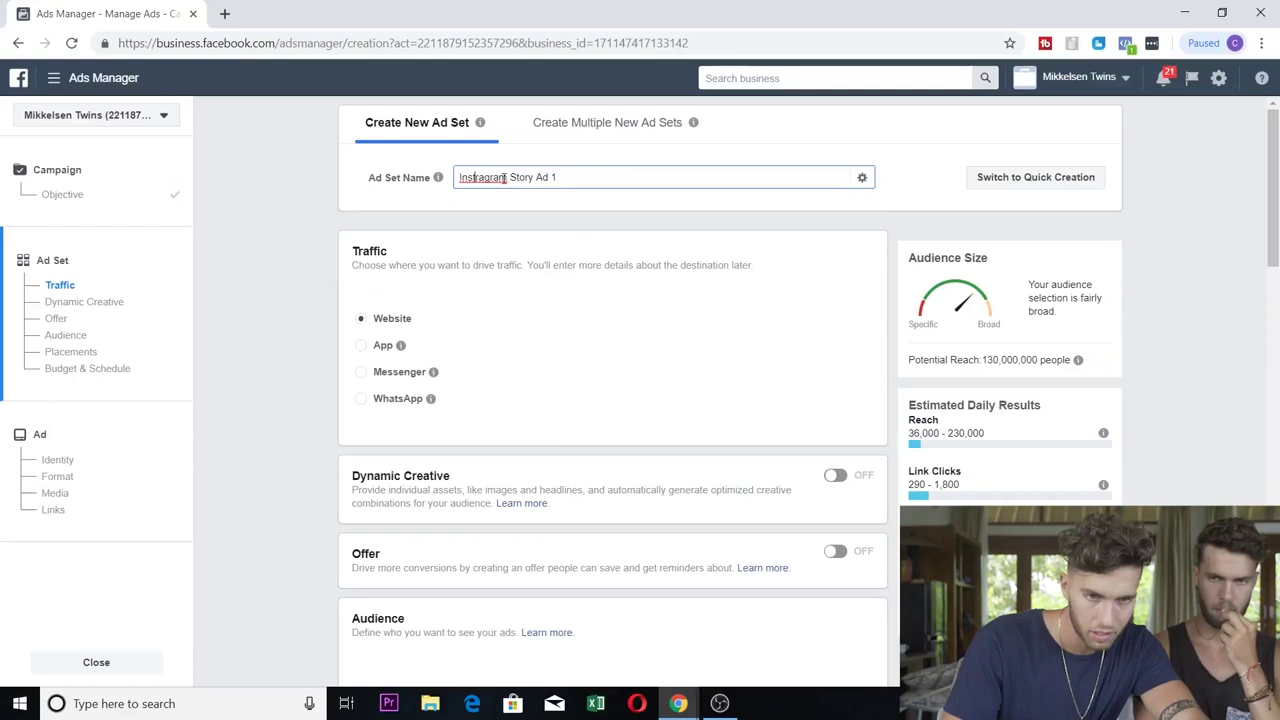
key("Delete")
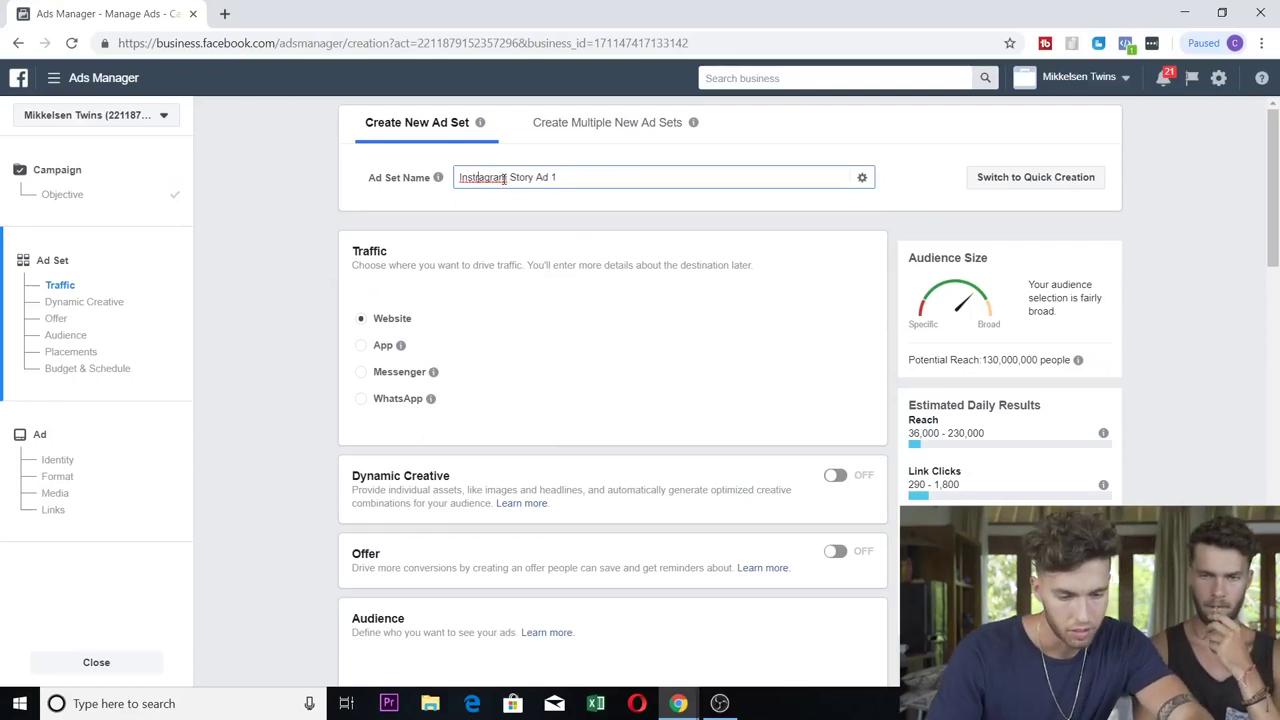
left_click(276, 223)
Review the ad set's traffic destination, Dynamic Creative, Offer and Audience settings
scroll(268, 236, "down", 1)
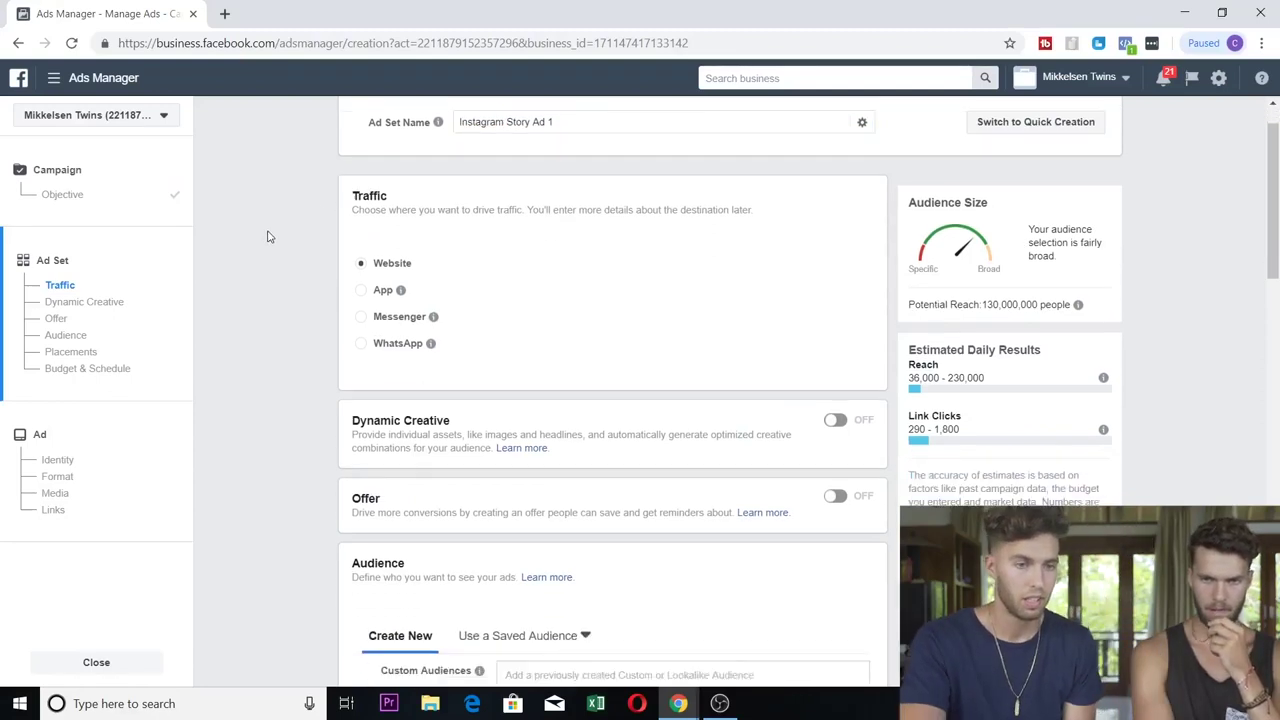
scroll(276, 241, "up", 1)
scroll(320, 255, "down", 1)
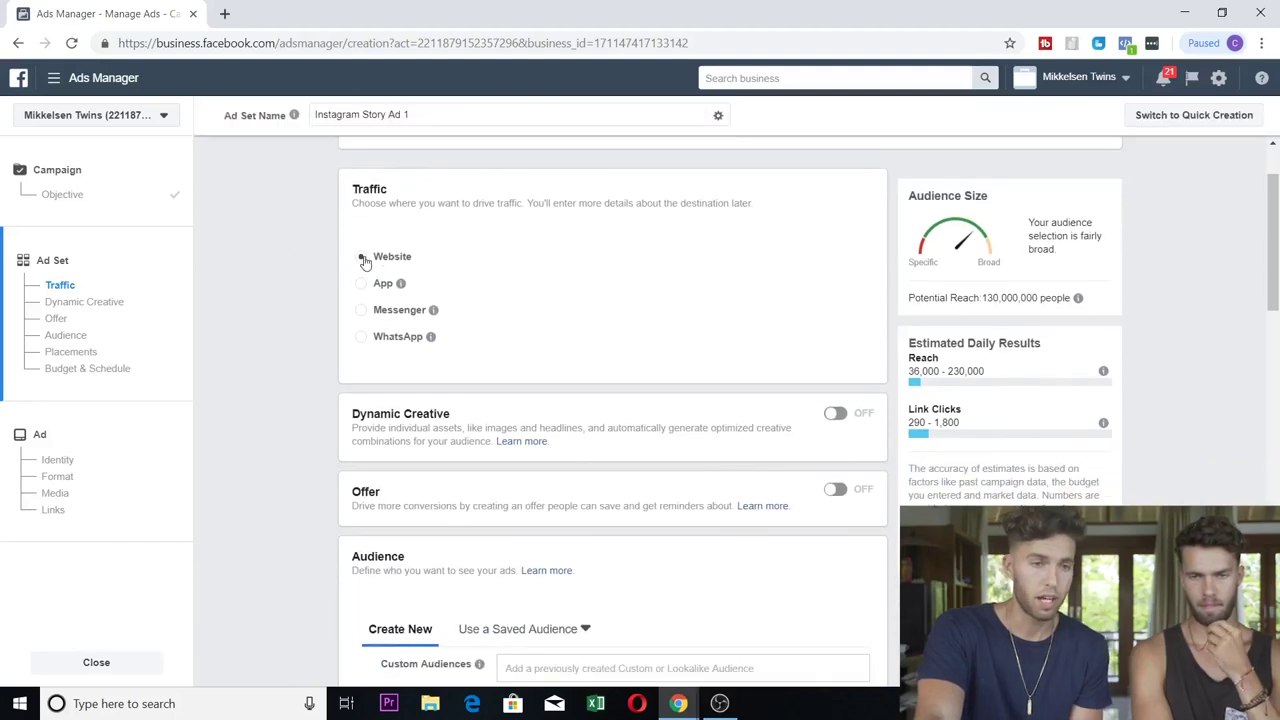
scroll(292, 243, "down", 3)
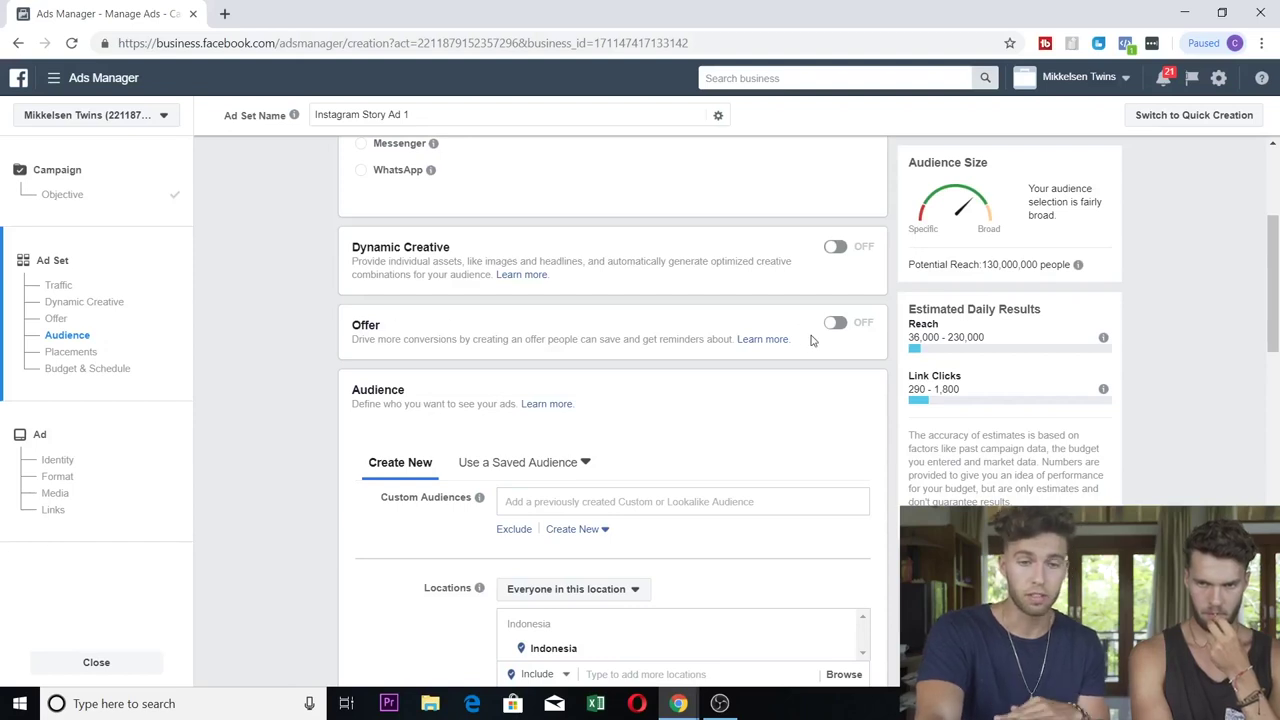
scroll(300, 310, "down", 1)
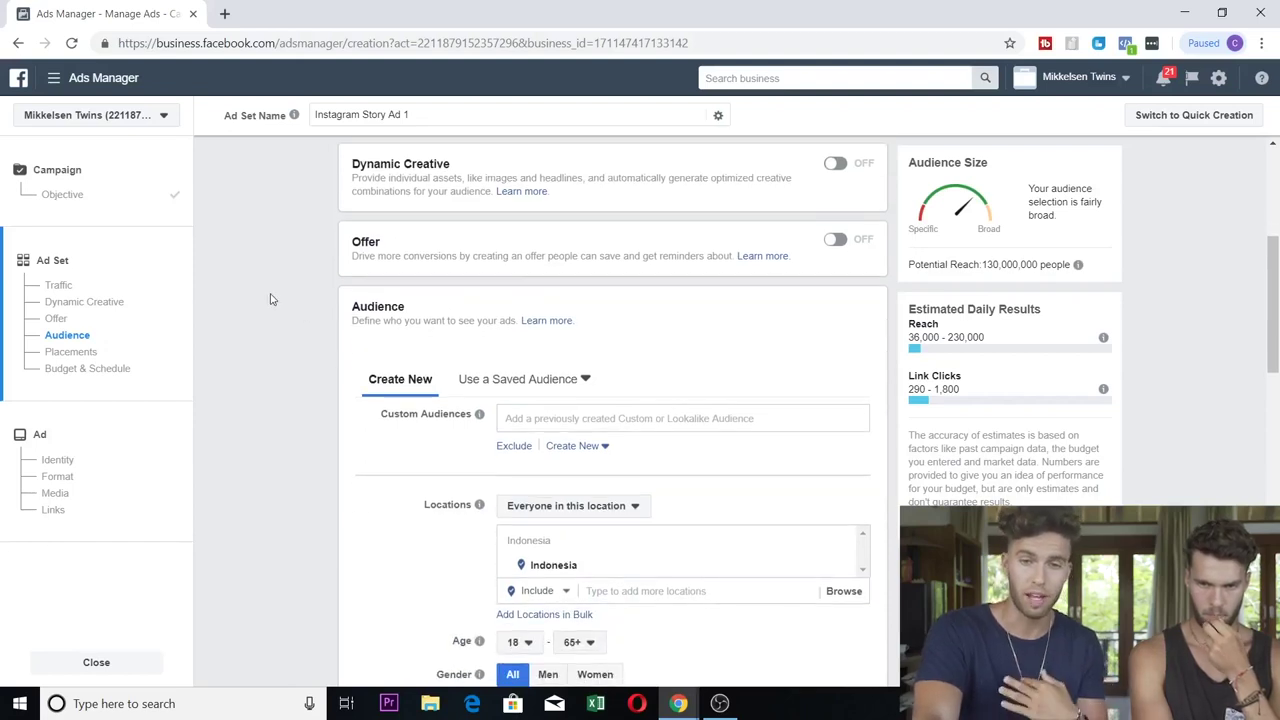
scroll(275, 265, "down", 2)
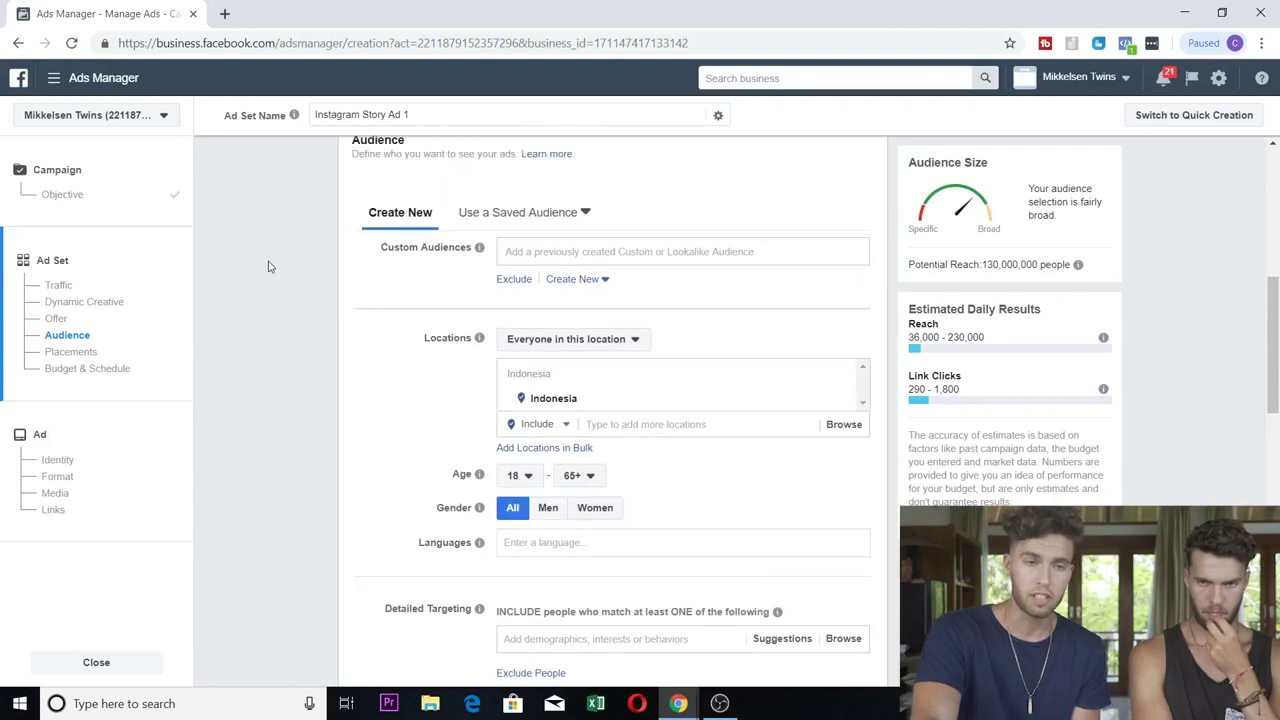
scroll(1240, 356, "up", 1)
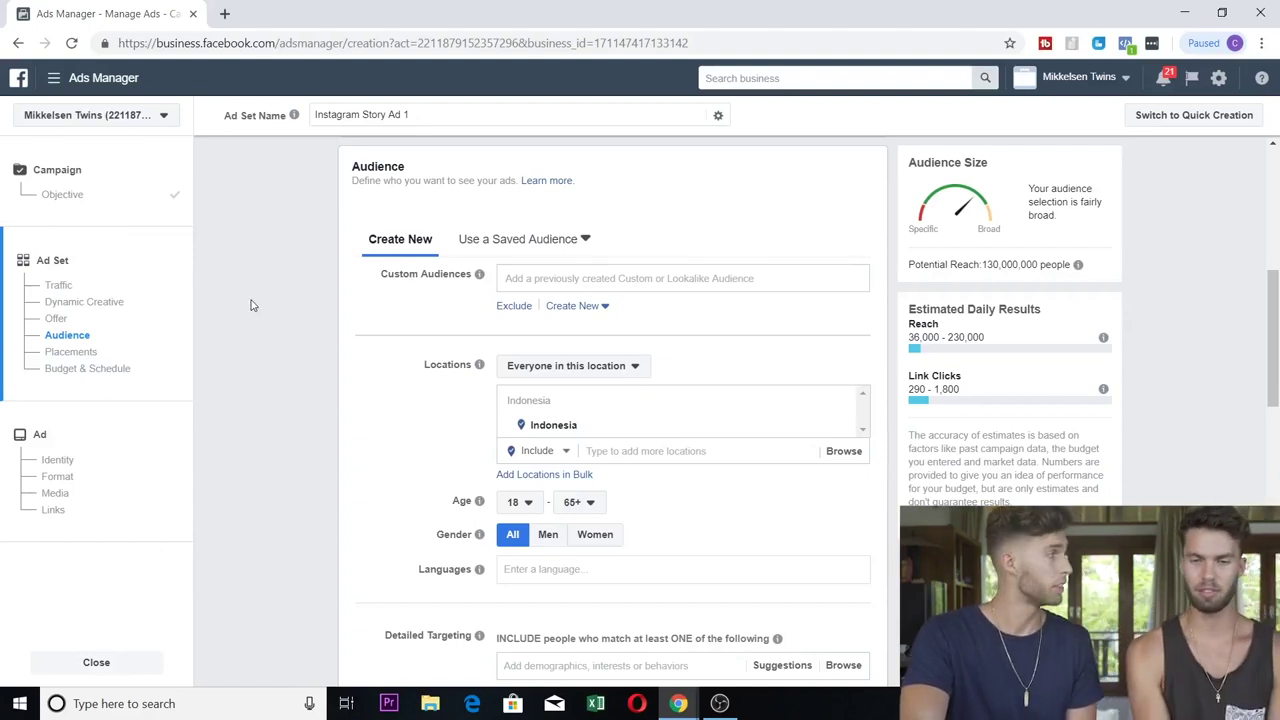
scroll(251, 305, "down", 1)
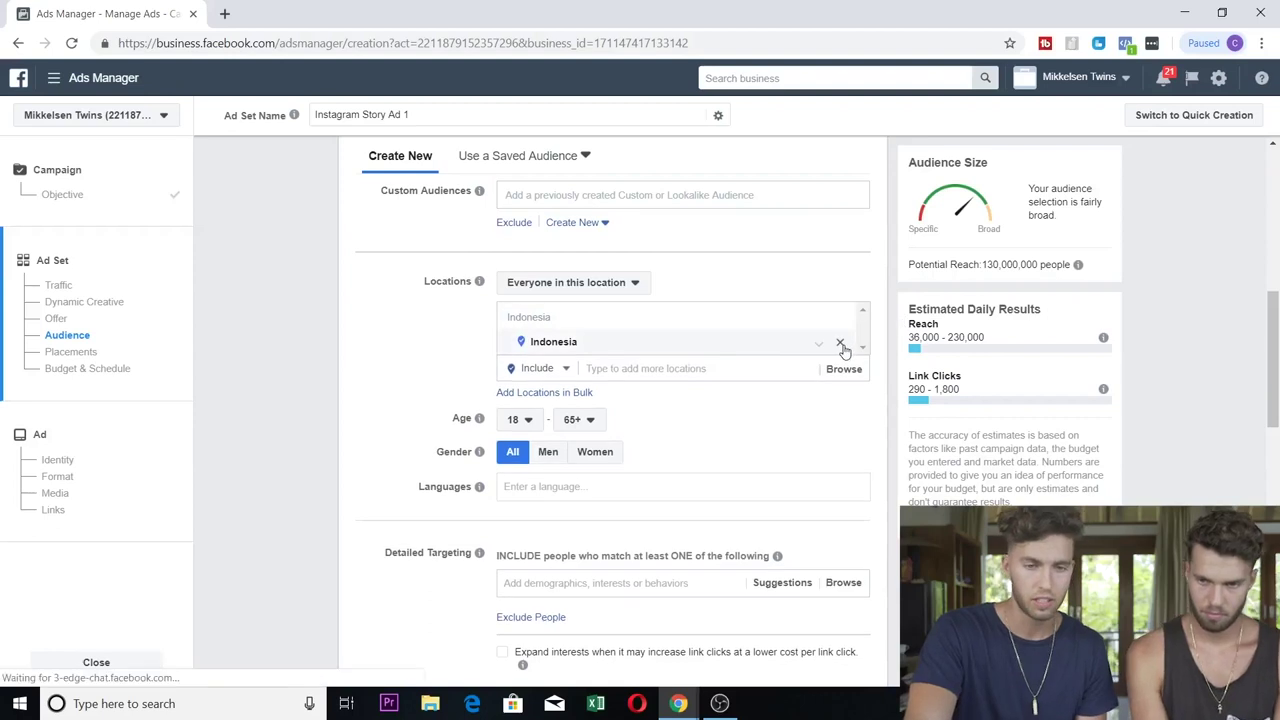
Replace Indonesia with the Worldwide region as the audience's included location
left_click(847, 342)
left_click(636, 400)
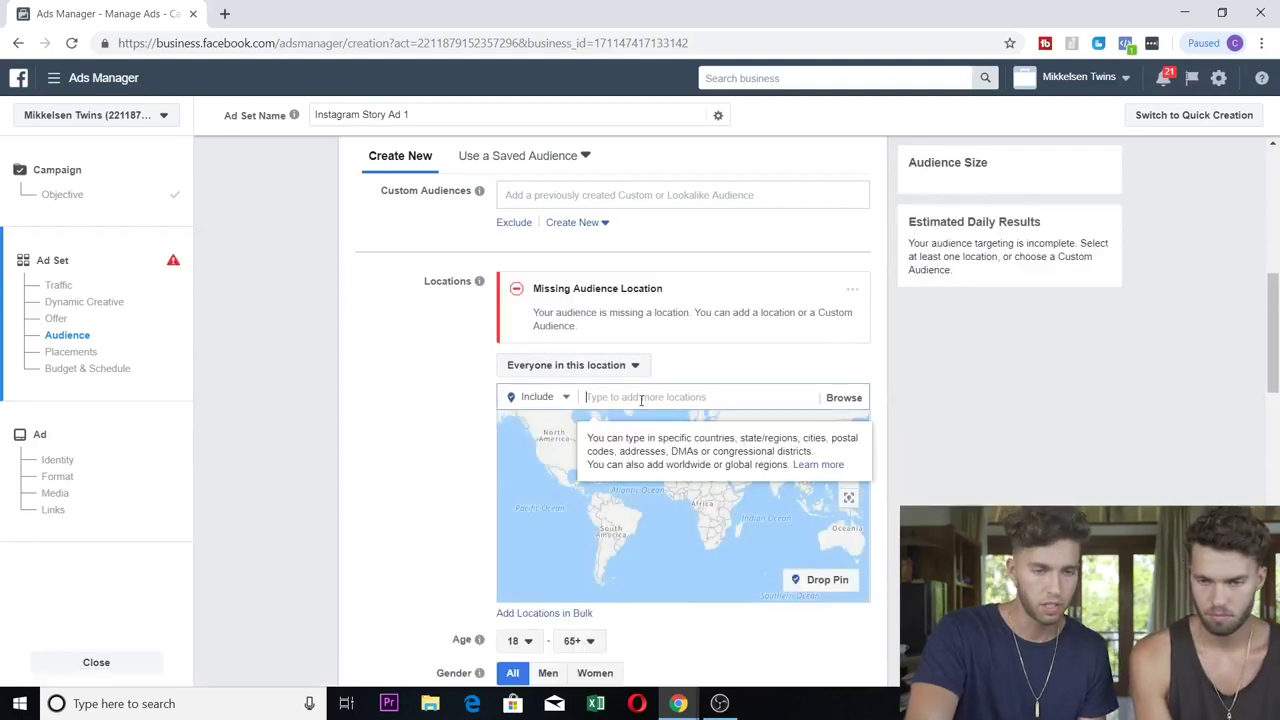
type("worldwide")
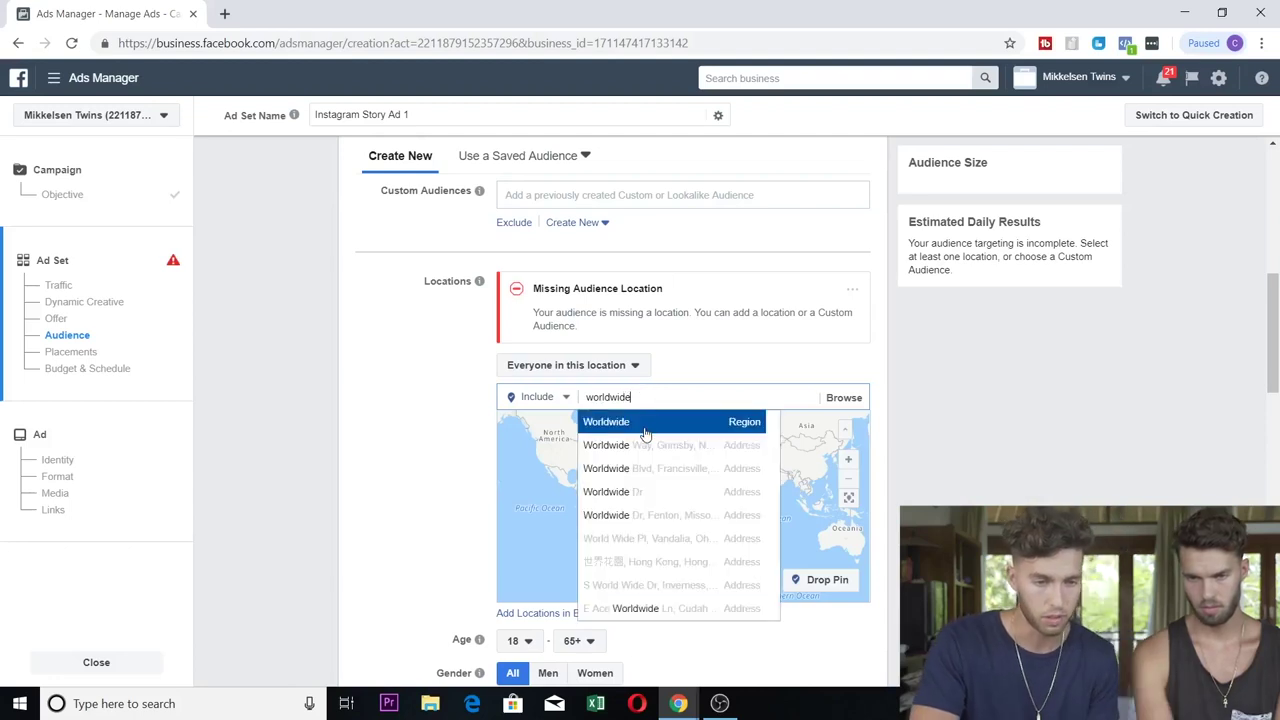
left_click(645, 432)
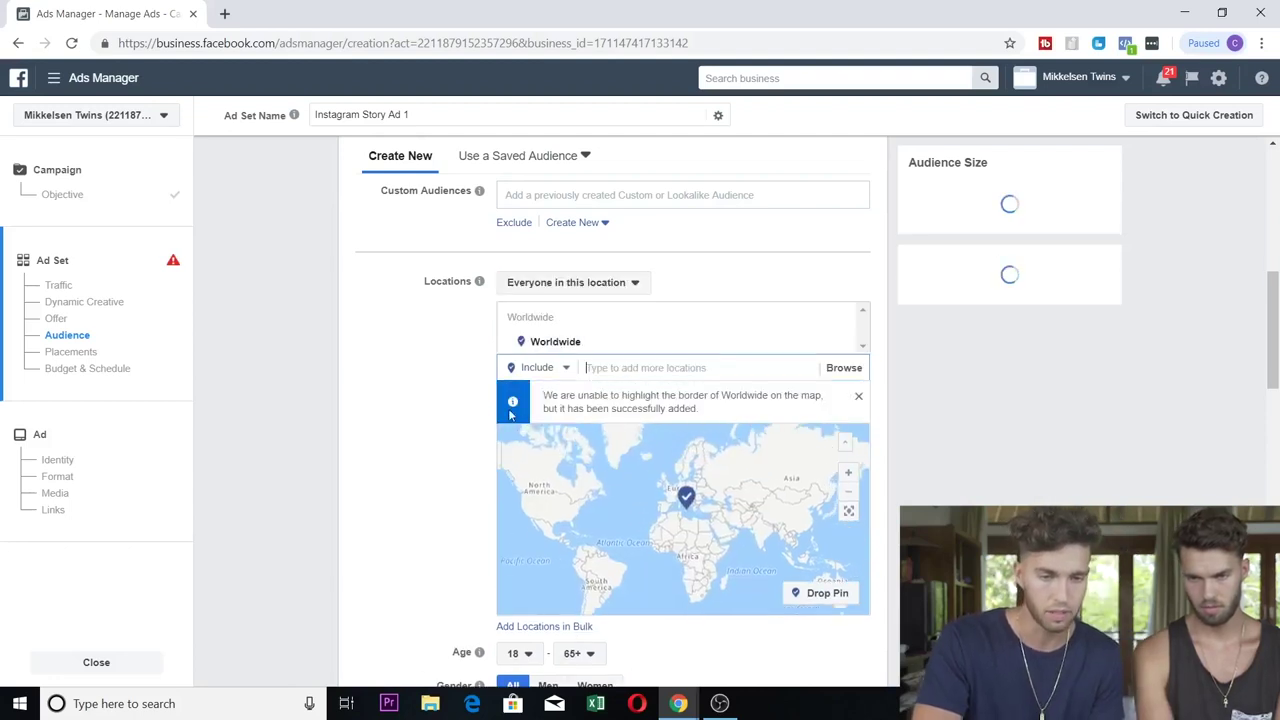
Exclude the United Kingdom, the United States and Canada from the audience's locations
left_click(563, 370)
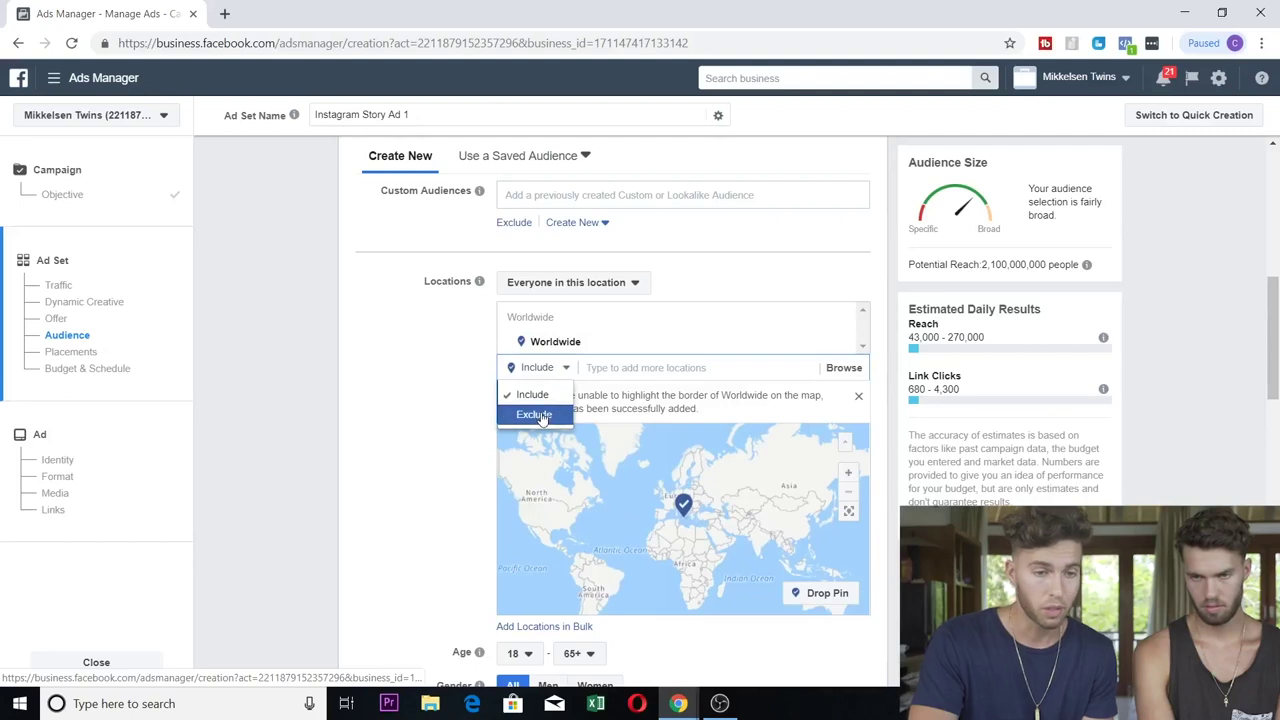
left_click(540, 411)
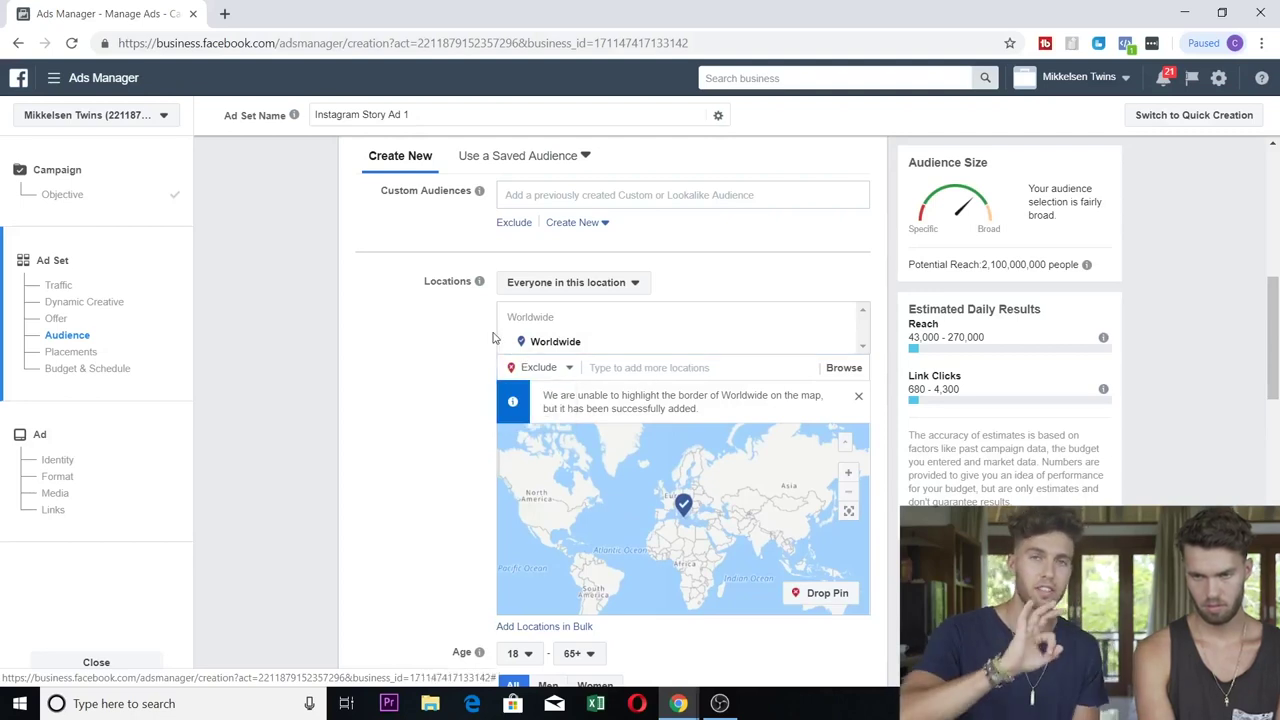
left_click(630, 368)
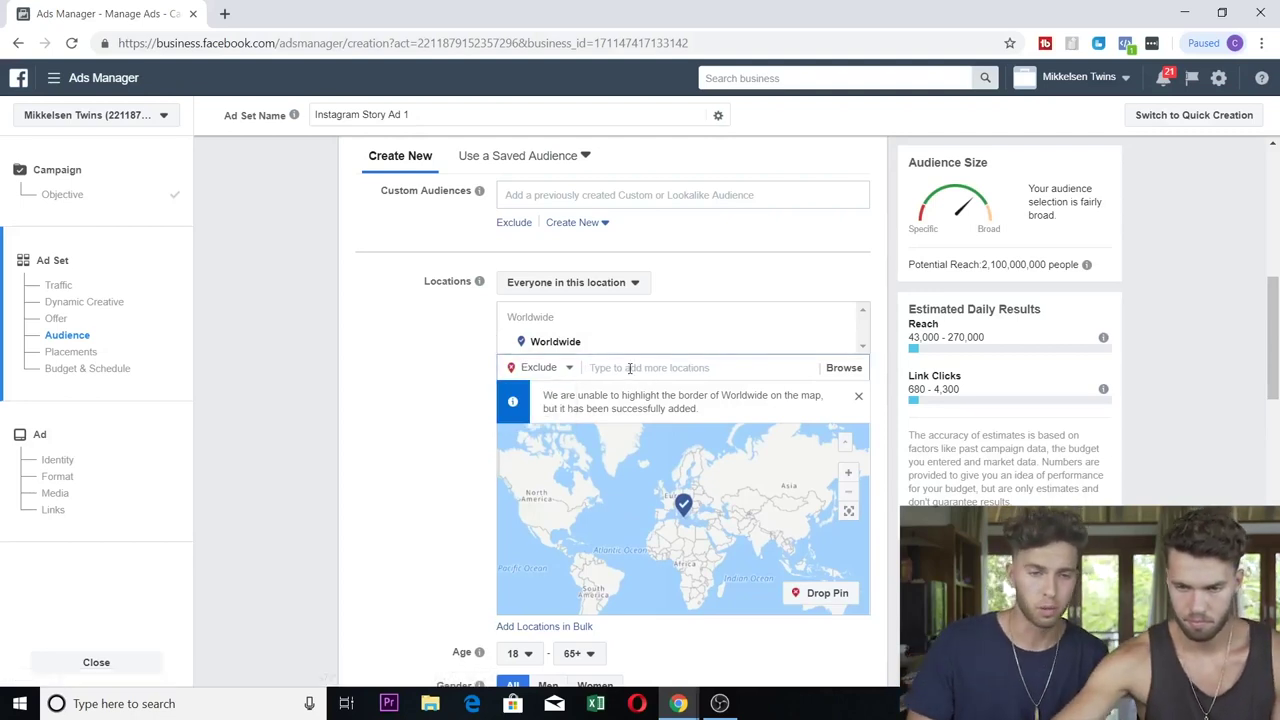
type("ur")
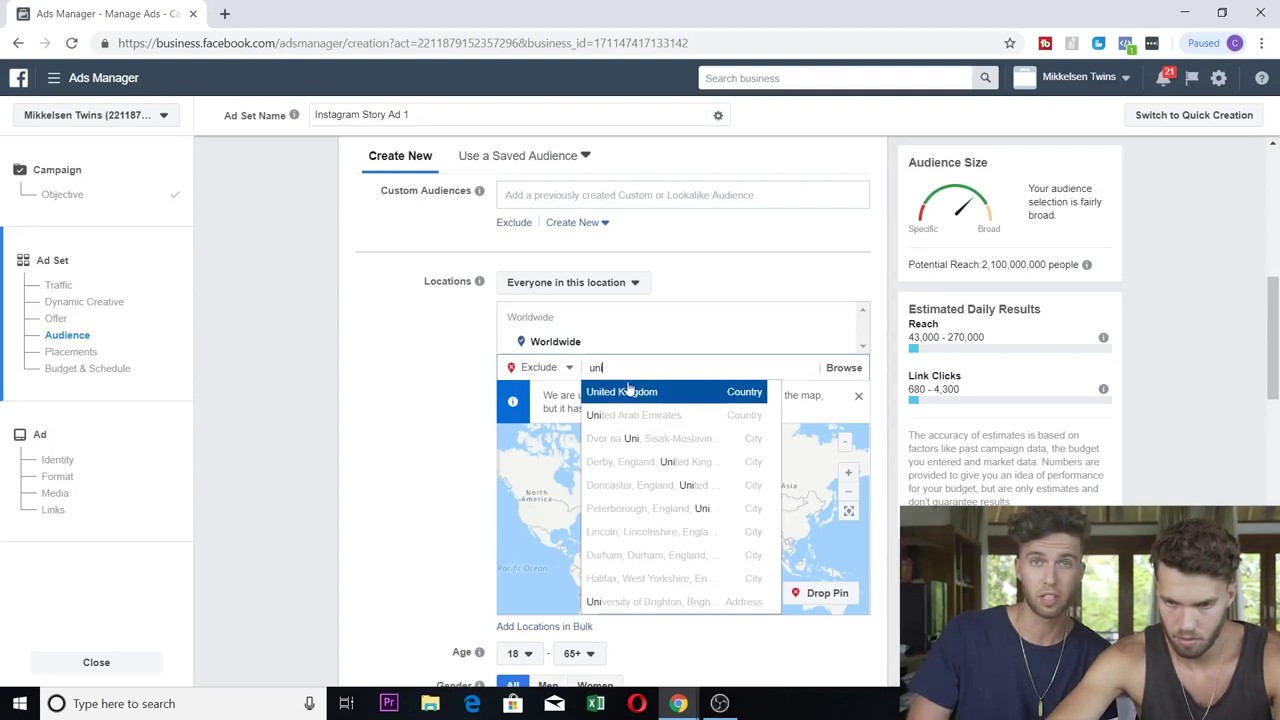
left_click(632, 392)
type("unites")
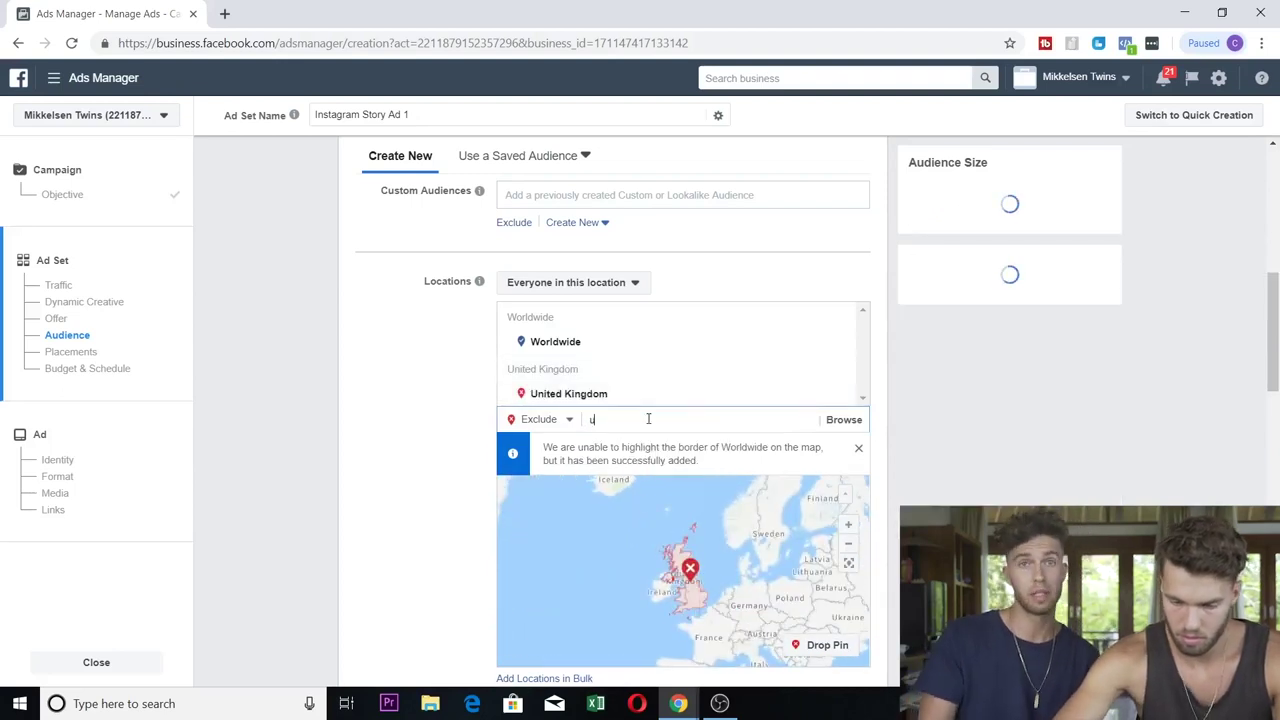
key("BackSpace")
type("d state")
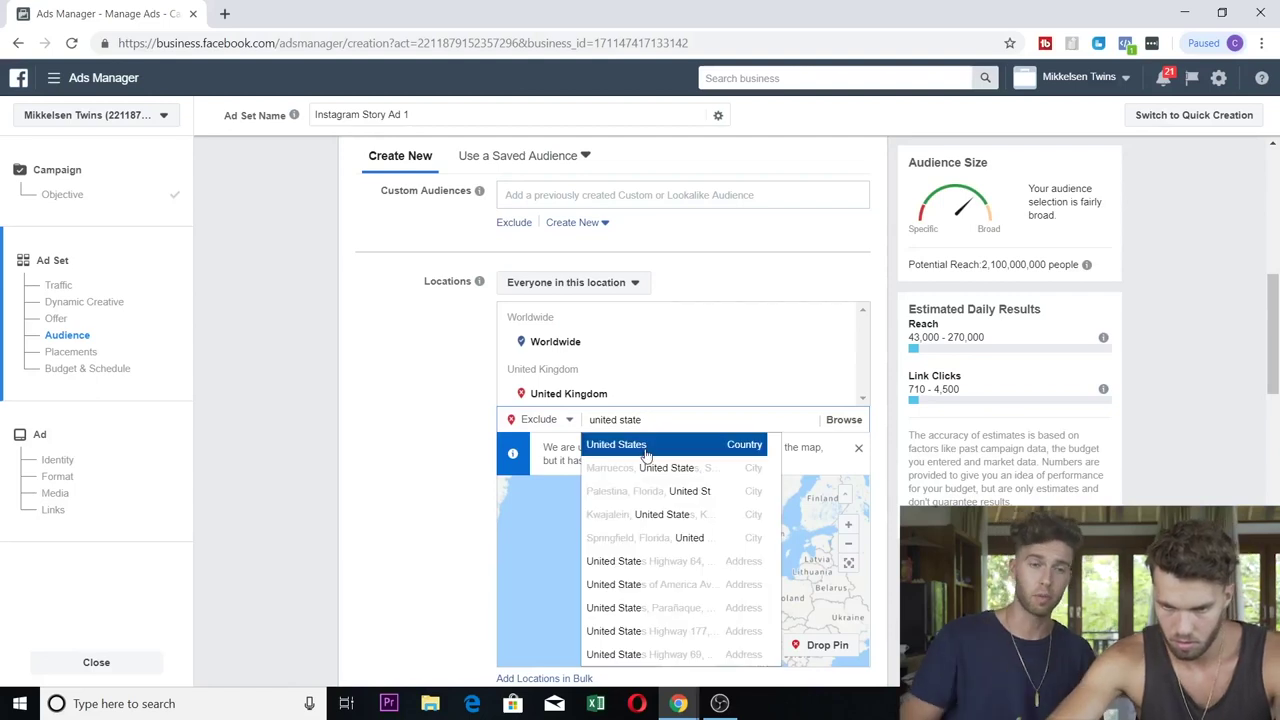
left_click(651, 446)
type("anad")
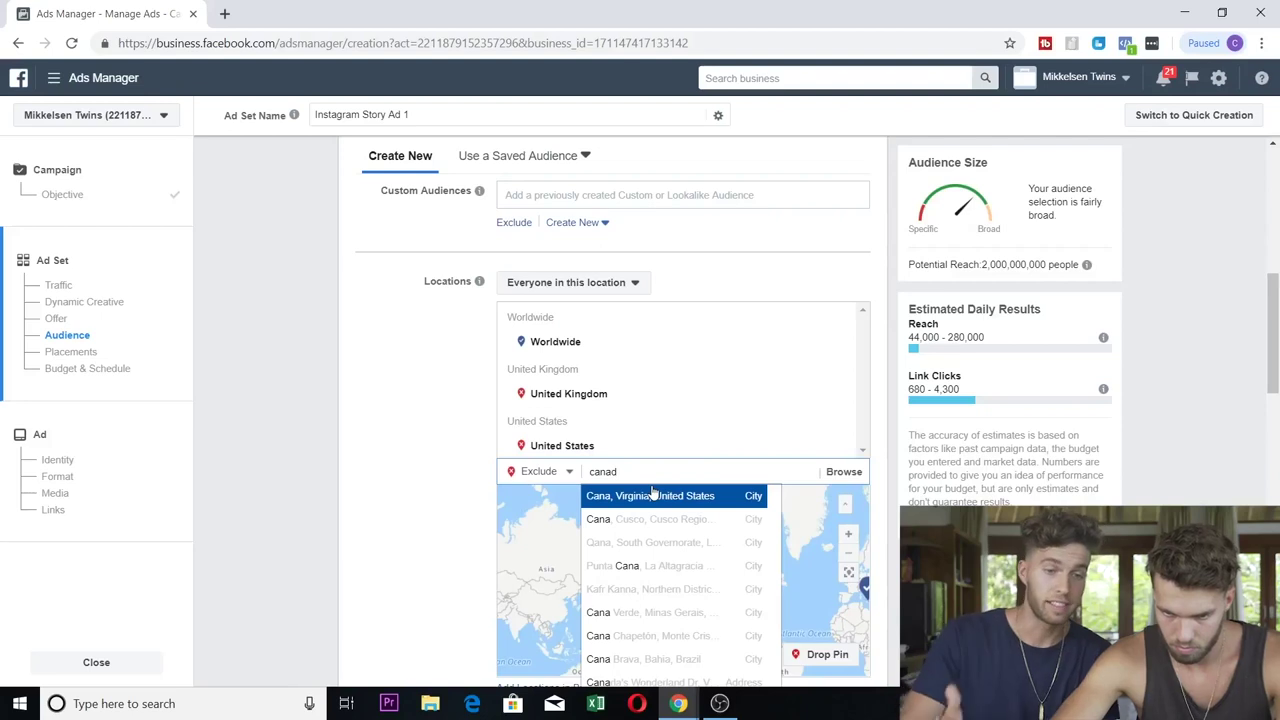
left_click(656, 517)
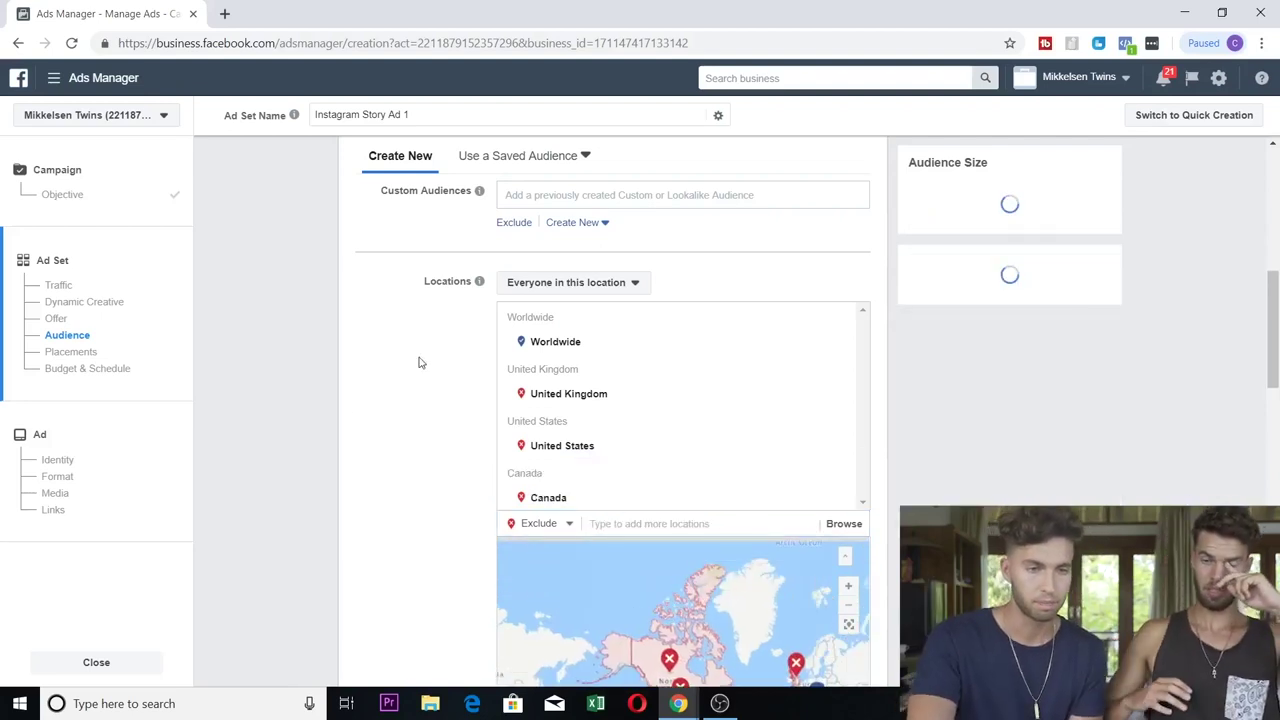
scroll(419, 362, "down", 2)
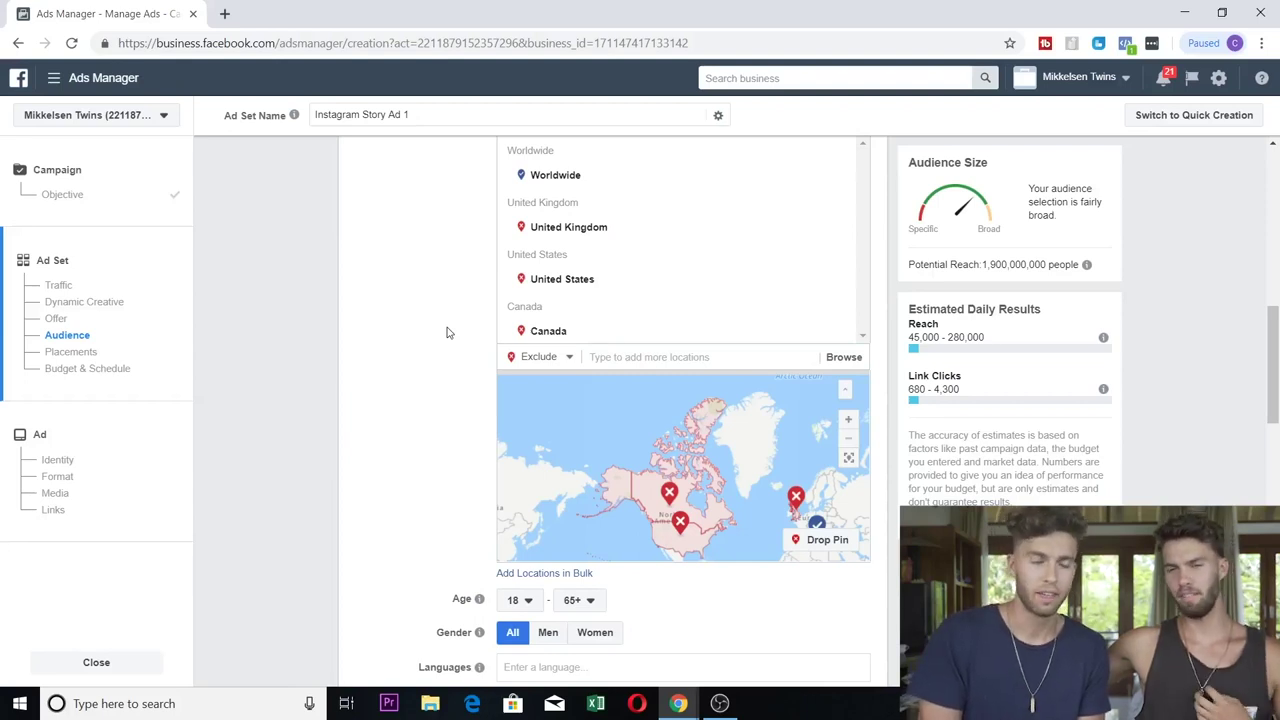
Set the audience's age range to 13 through 40
scroll(449, 332, "up", 1)
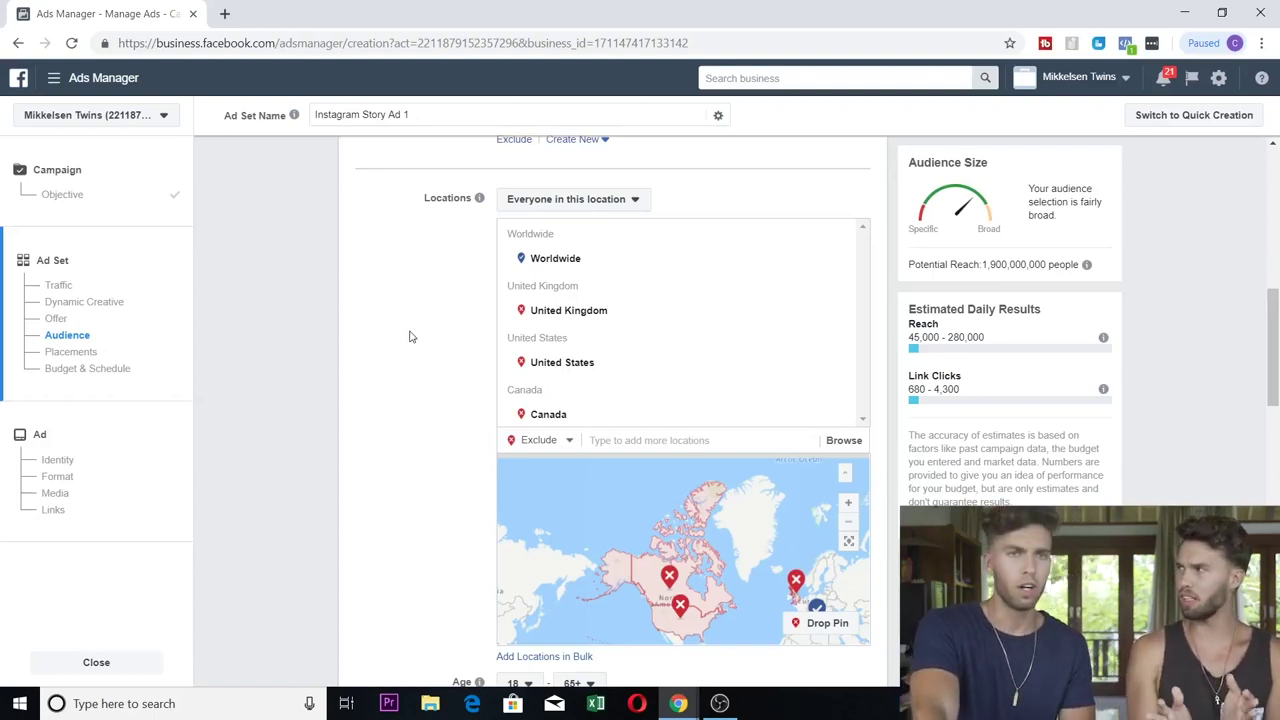
left_click_drag(1273, 347, 1273, 357)
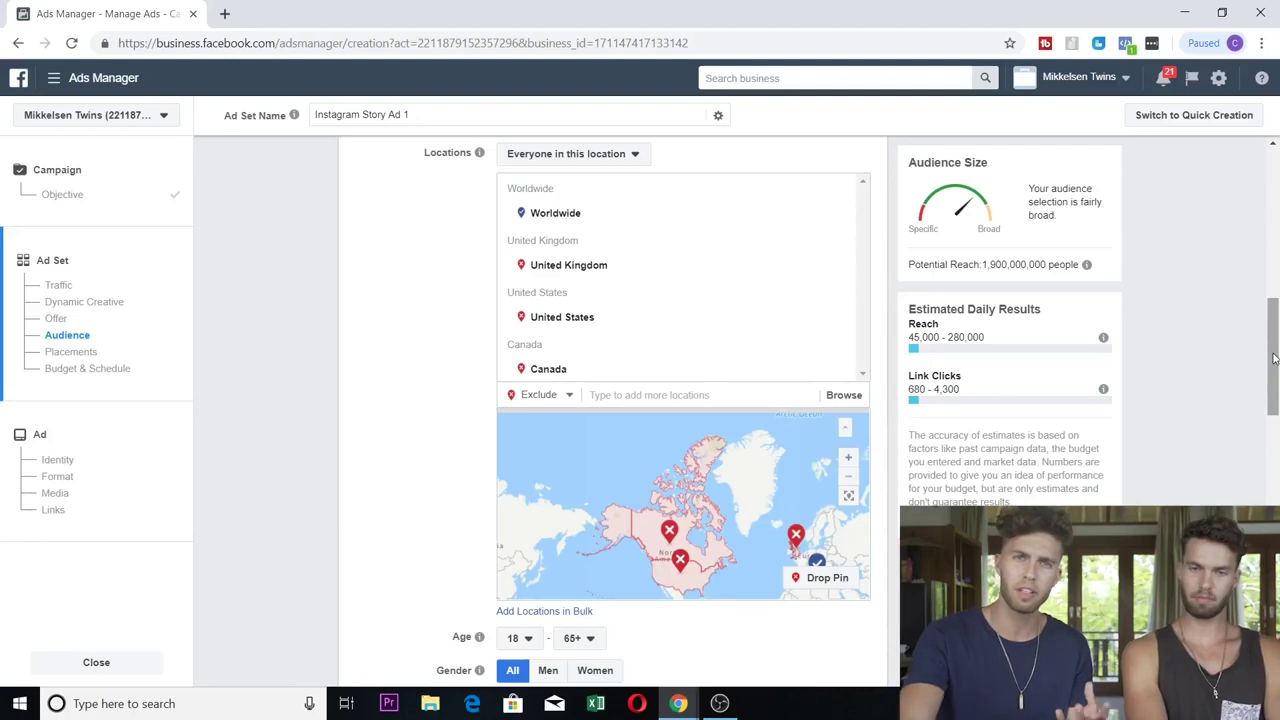
scroll(1274, 358, "down", 1)
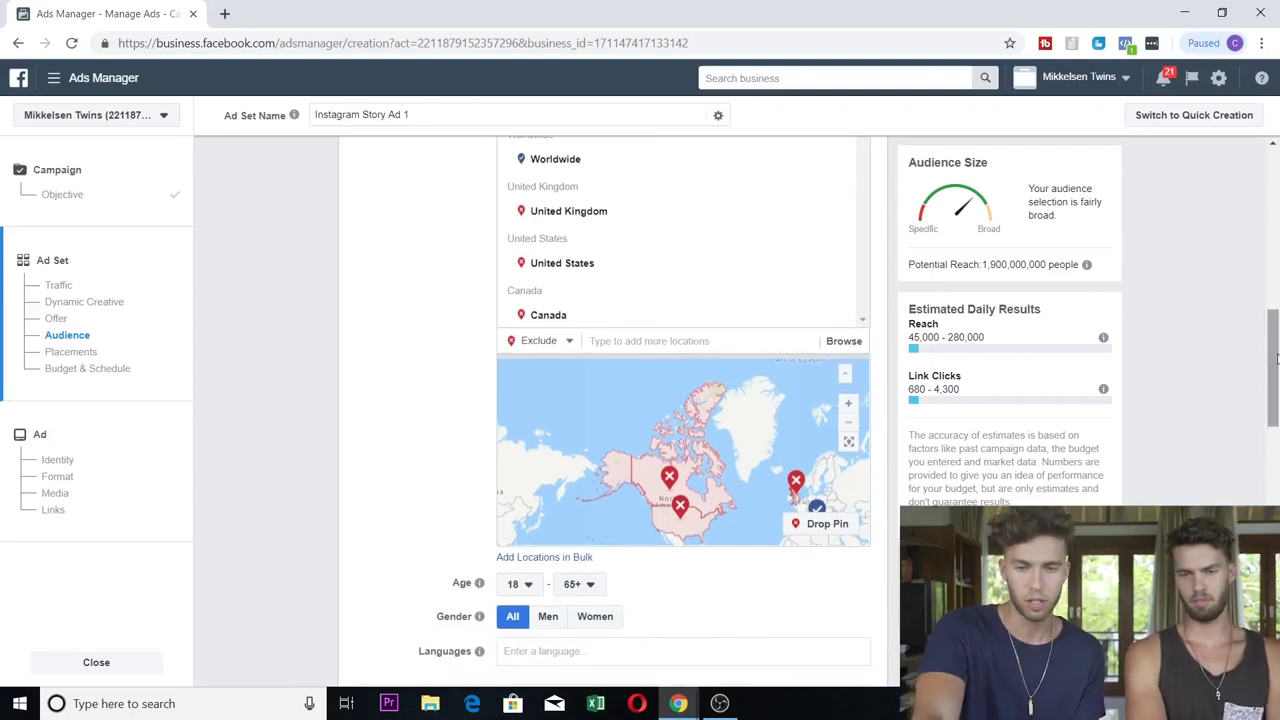
scroll(1275, 373, "down", 1)
scroll(1274, 373, "down", 2)
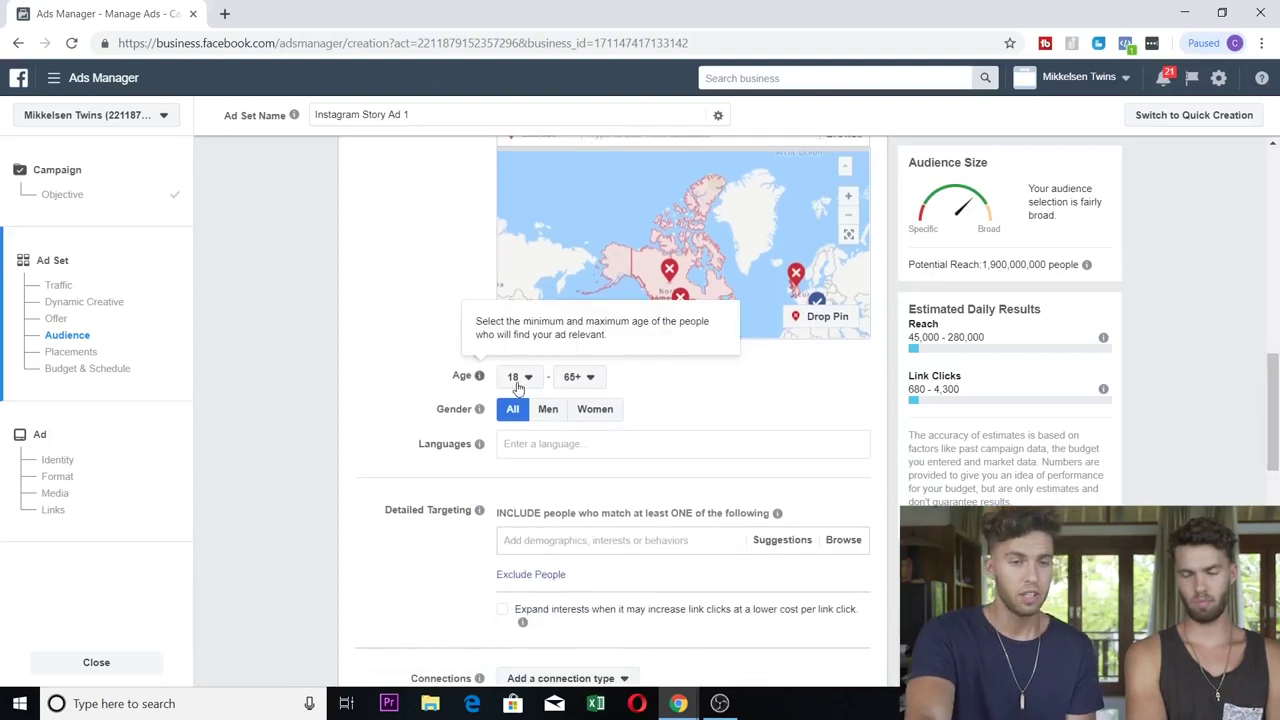
mouse_move(494, 386)
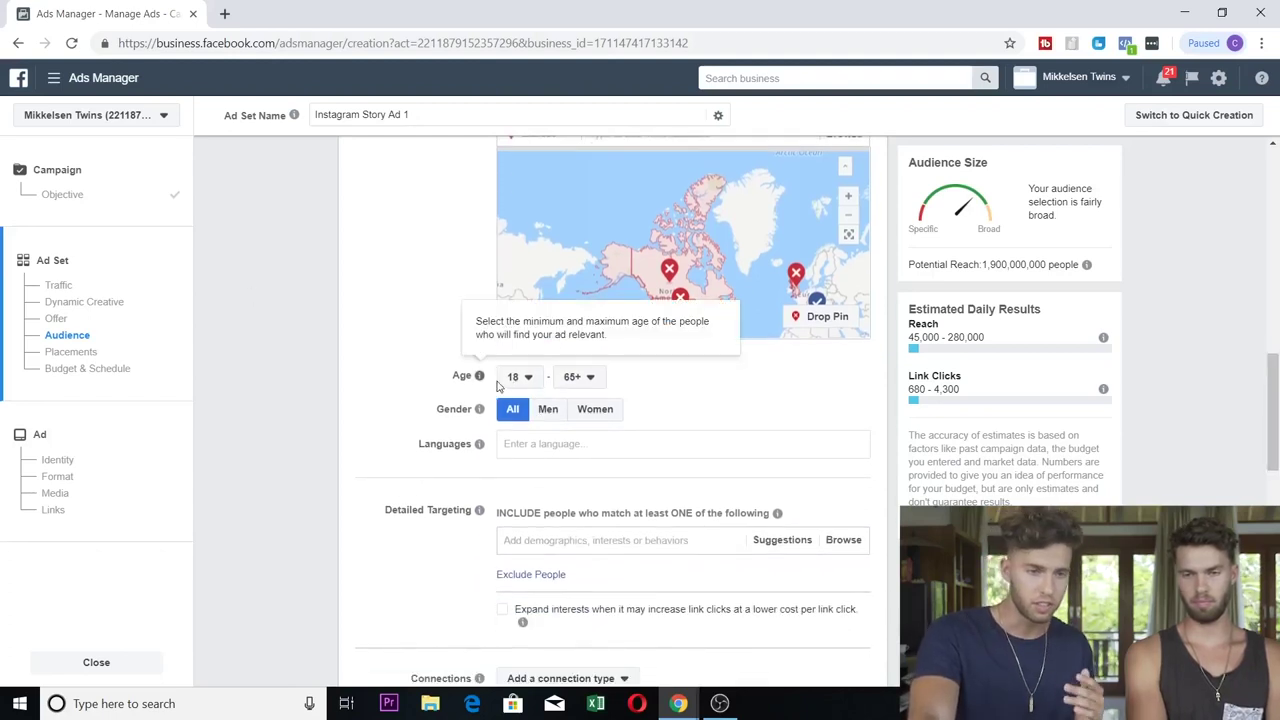
left_click(519, 378)
left_click(522, 403)
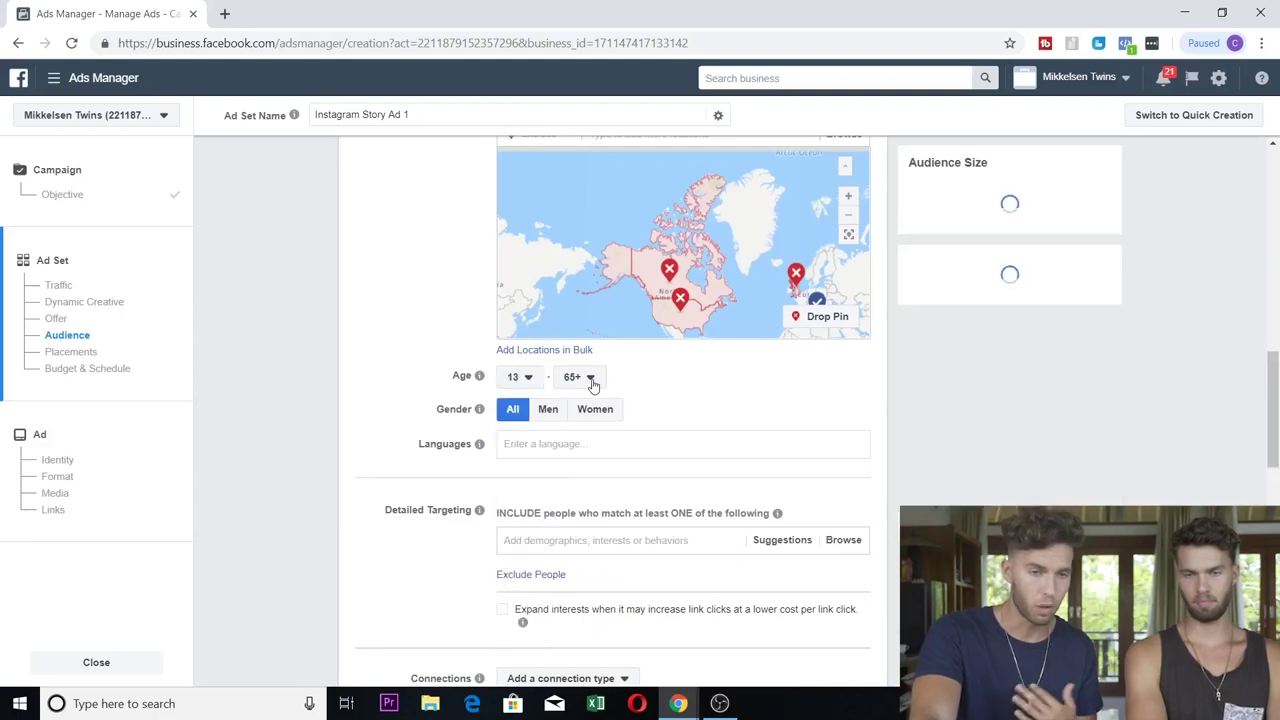
left_click(583, 386)
scroll(586, 486, "up", 5)
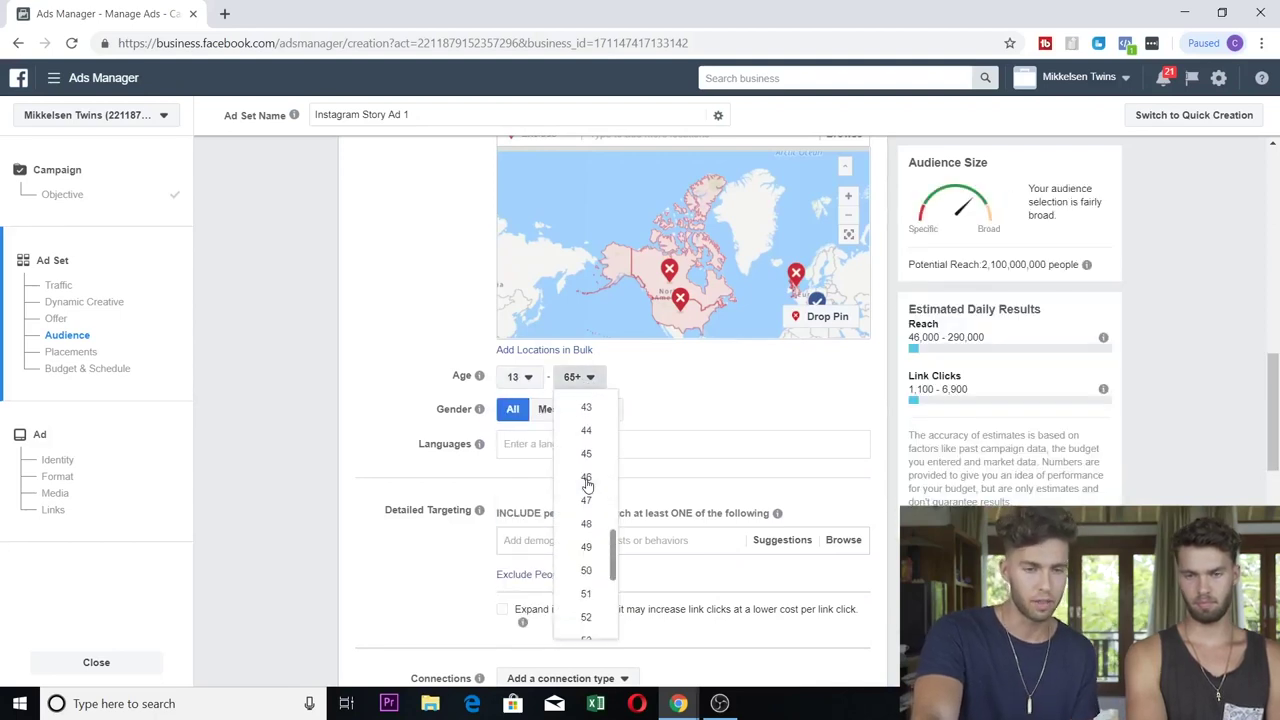
left_click(587, 461)
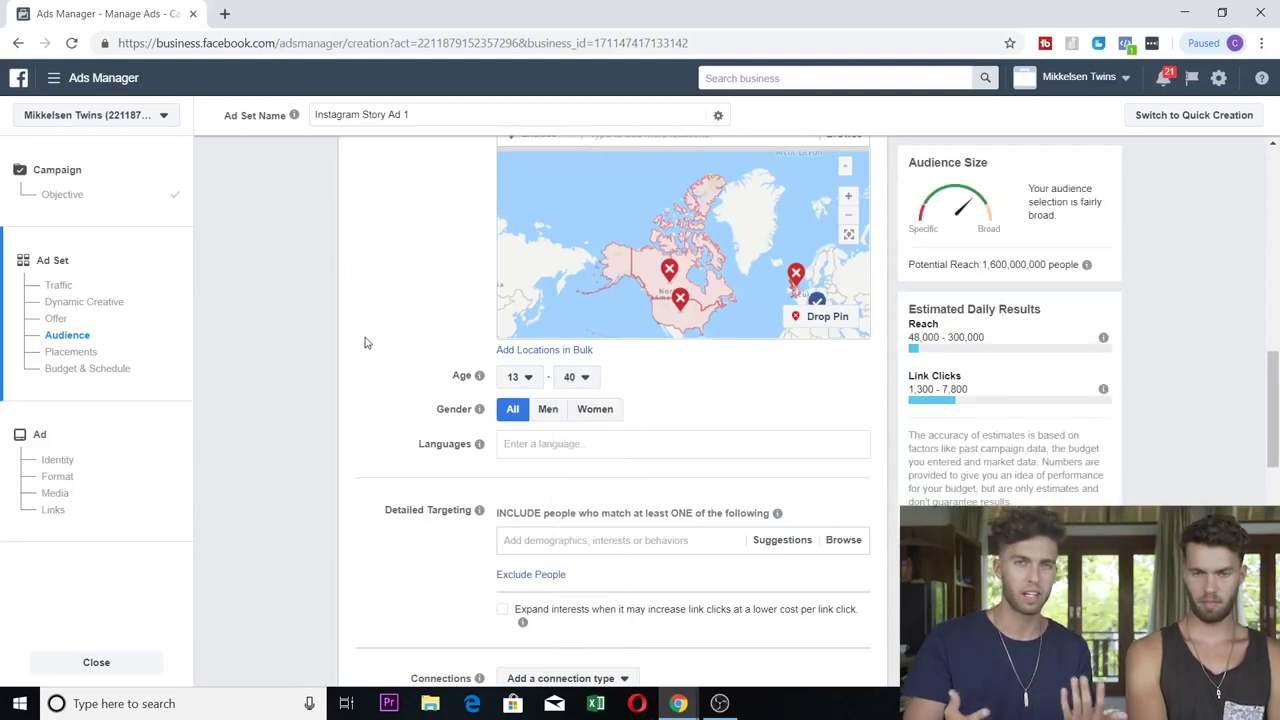
Limit the audience's languages to English (All)
scroll(410, 347, "down", 1)
scroll(410, 347, "down", 1)
scroll(414, 337, "up", 1)
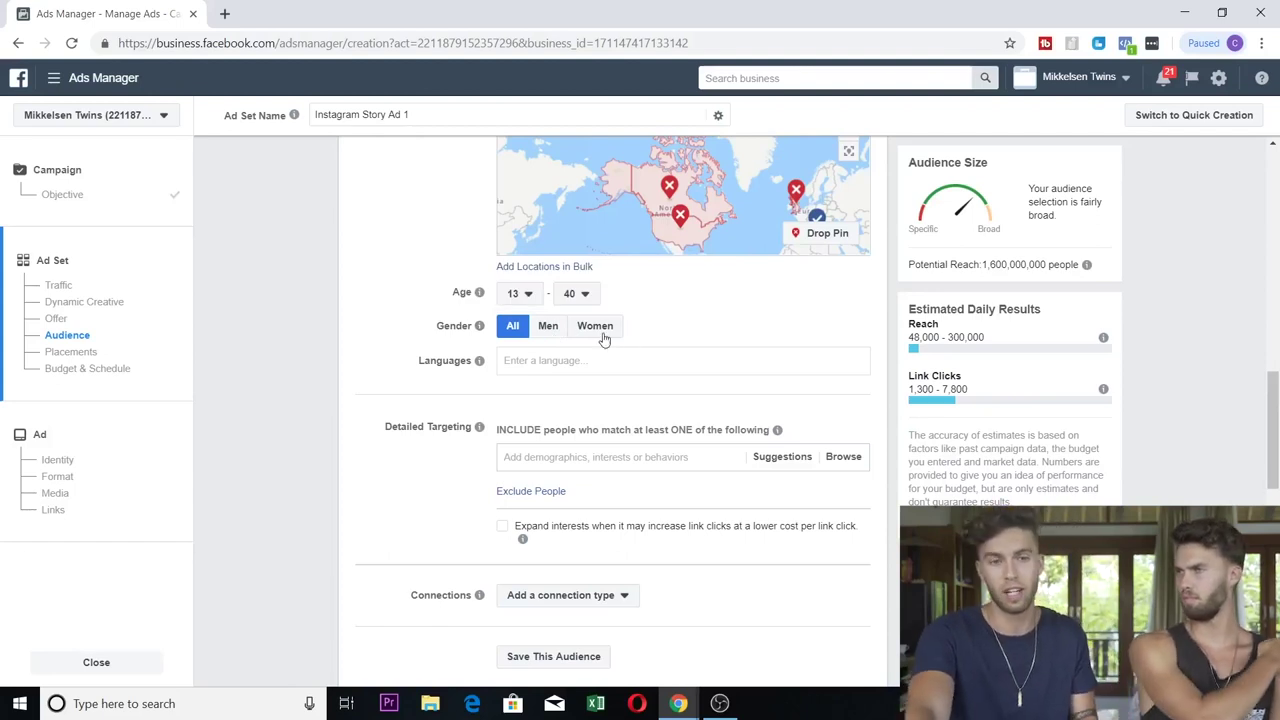
left_click(561, 360)
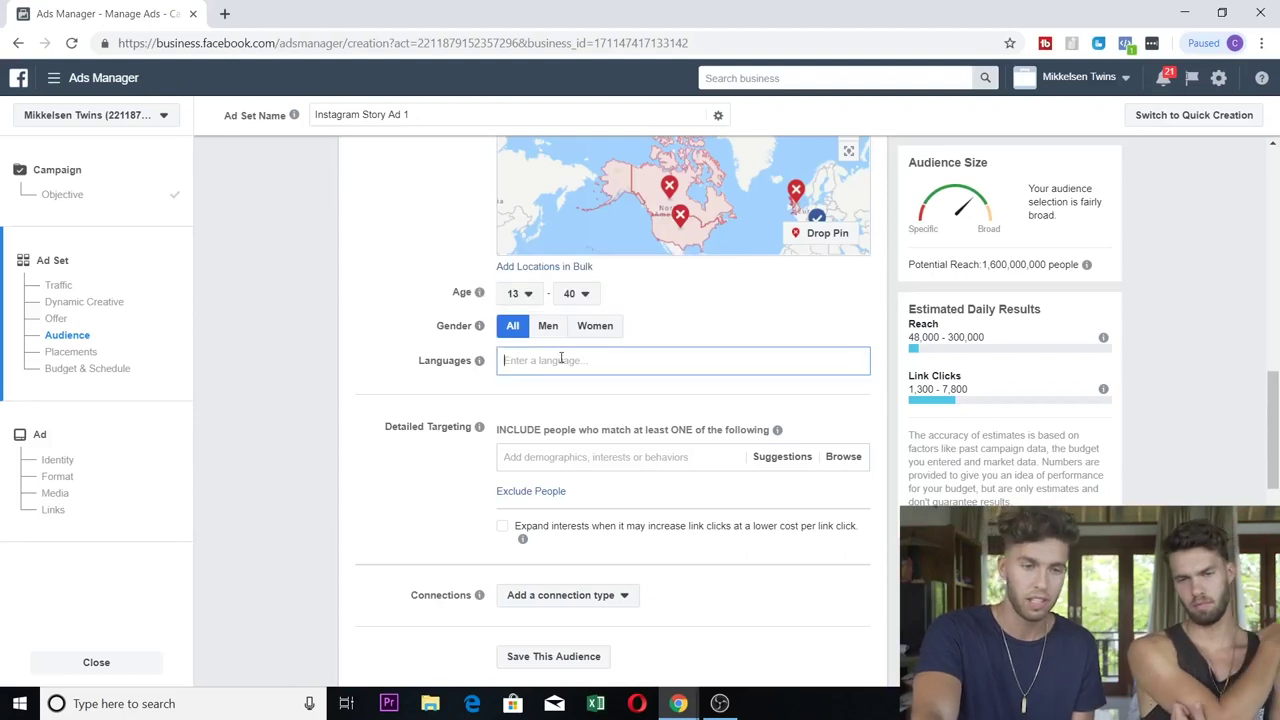
type("english")
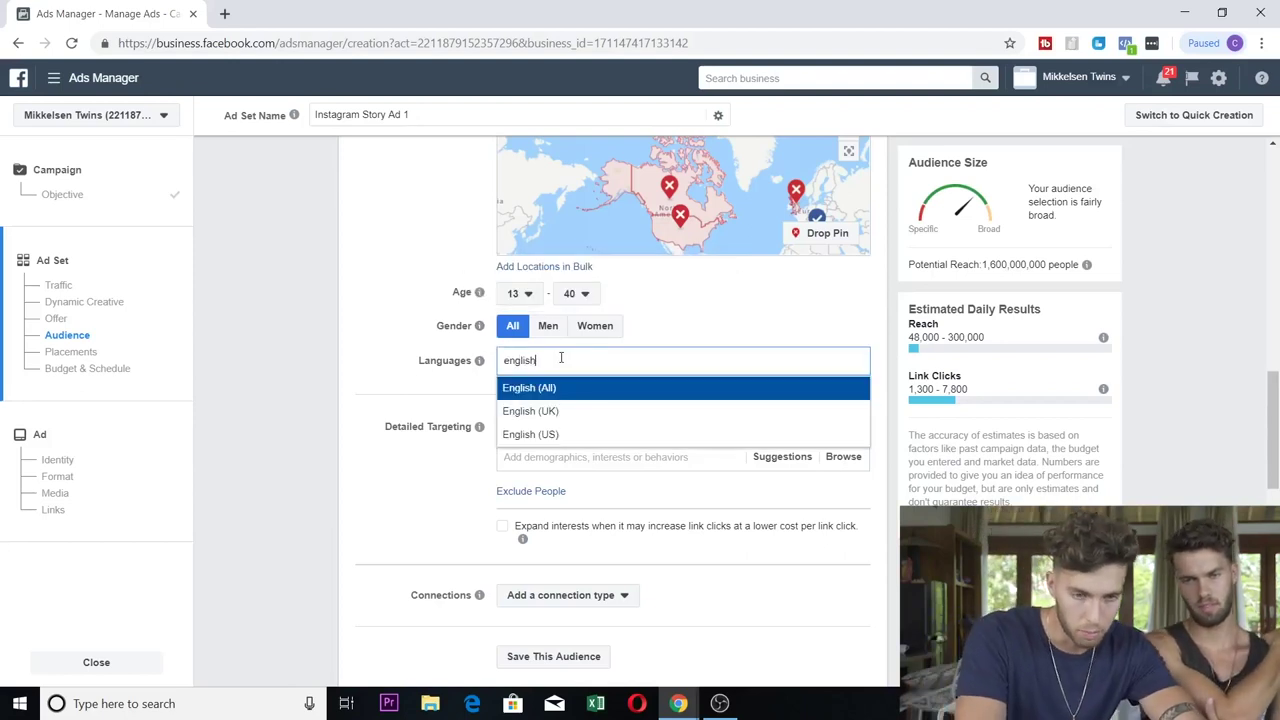
left_click(553, 394)
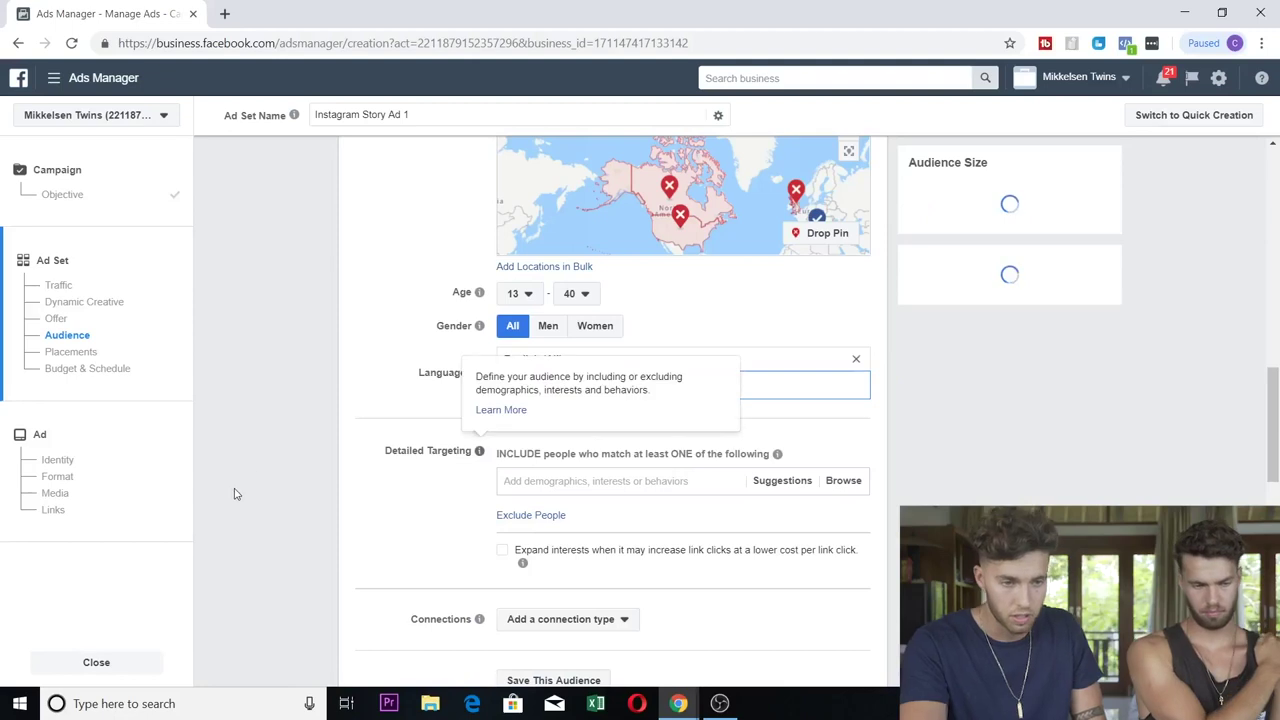
scroll(297, 334, "down", 2)
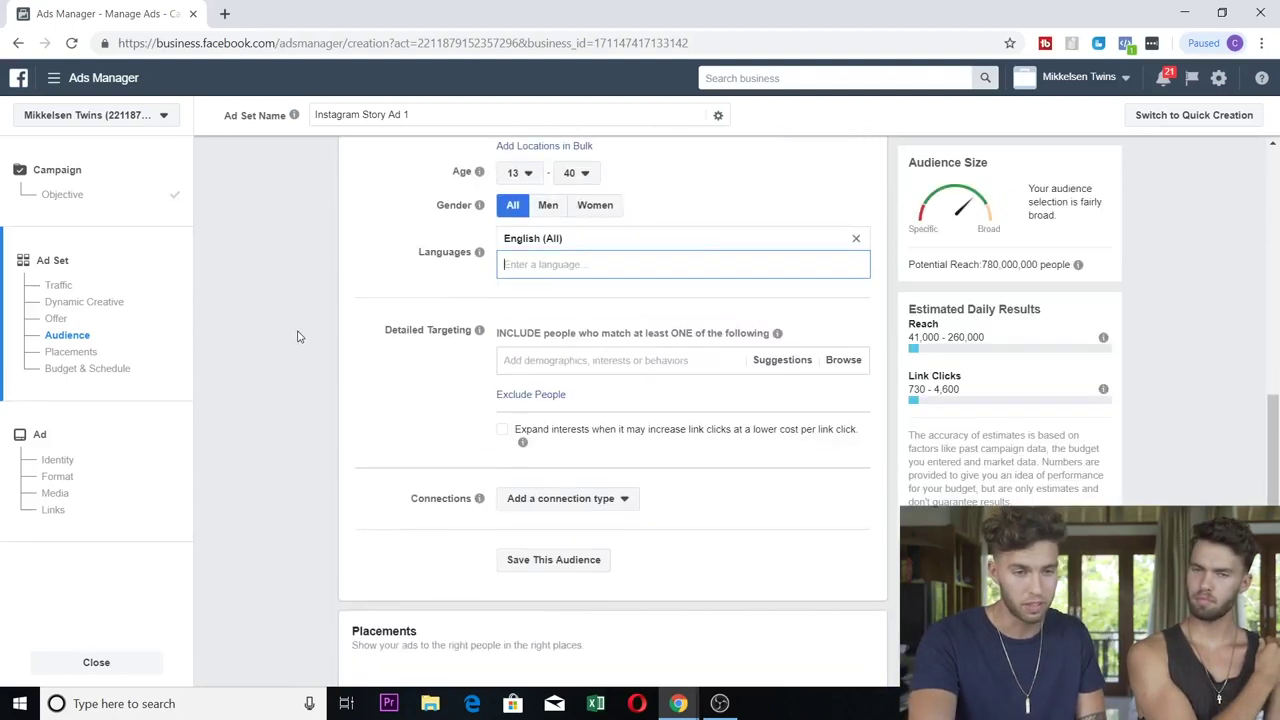
left_click(370, 340)
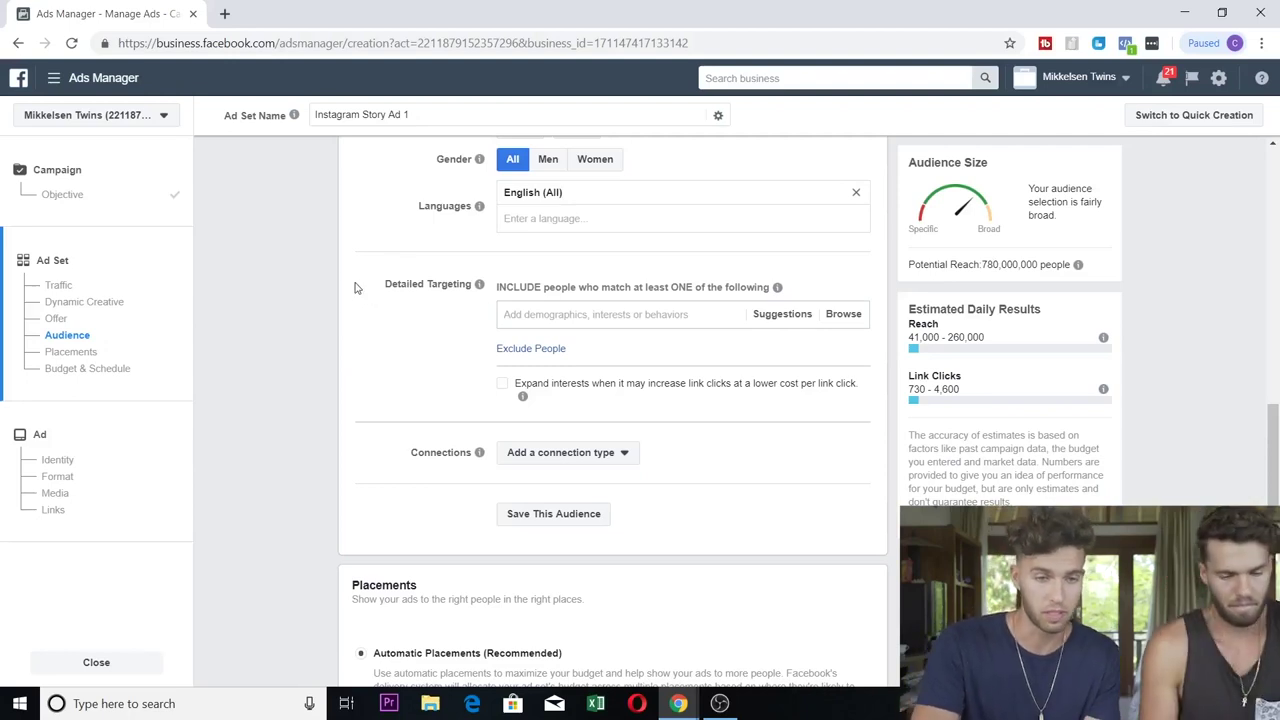
Find "entrepreneur" in Detailed Targeting and add the Entrepreneurship interest to the audience
scroll(356, 288, "down", 1)
left_click(588, 236)
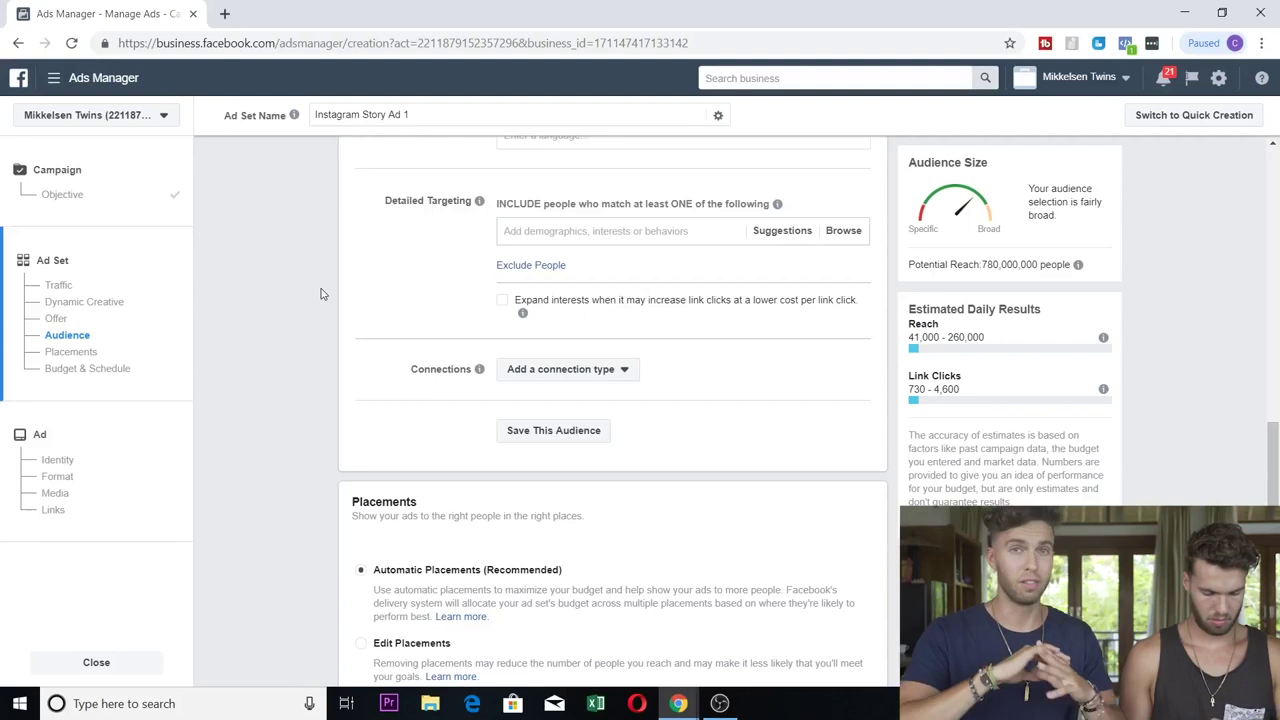
type("entre")
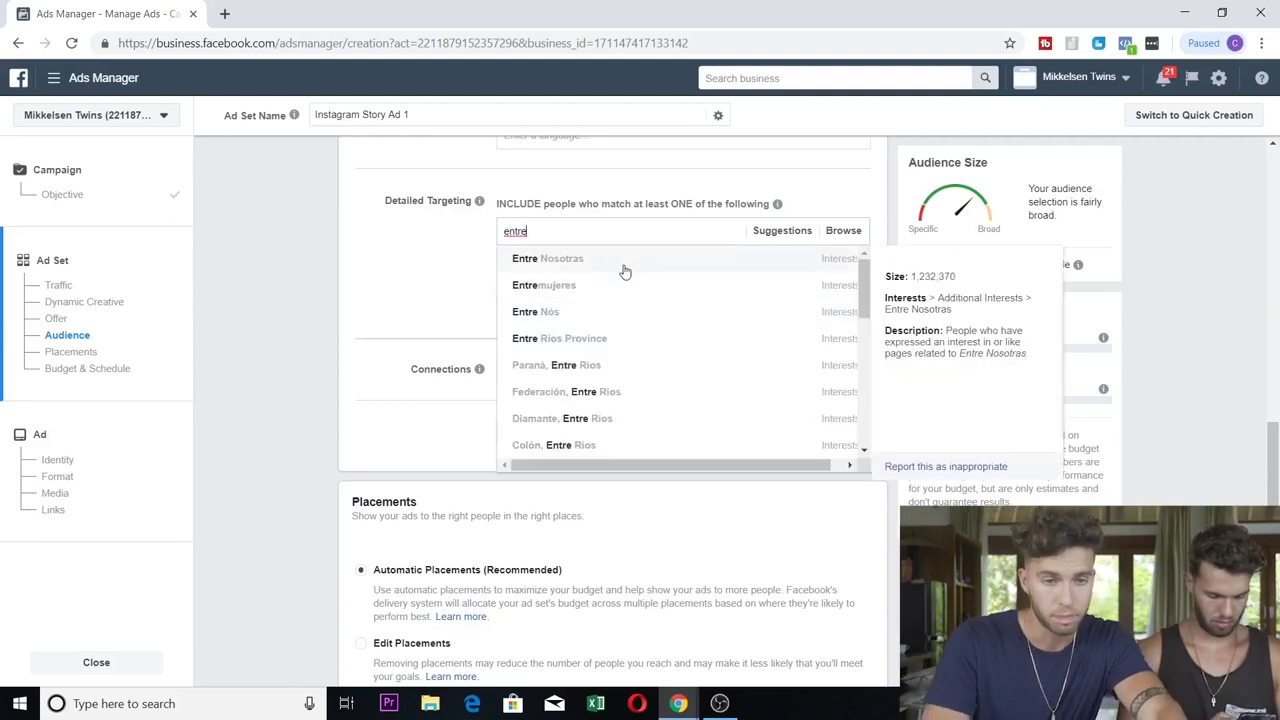
type("preneur")
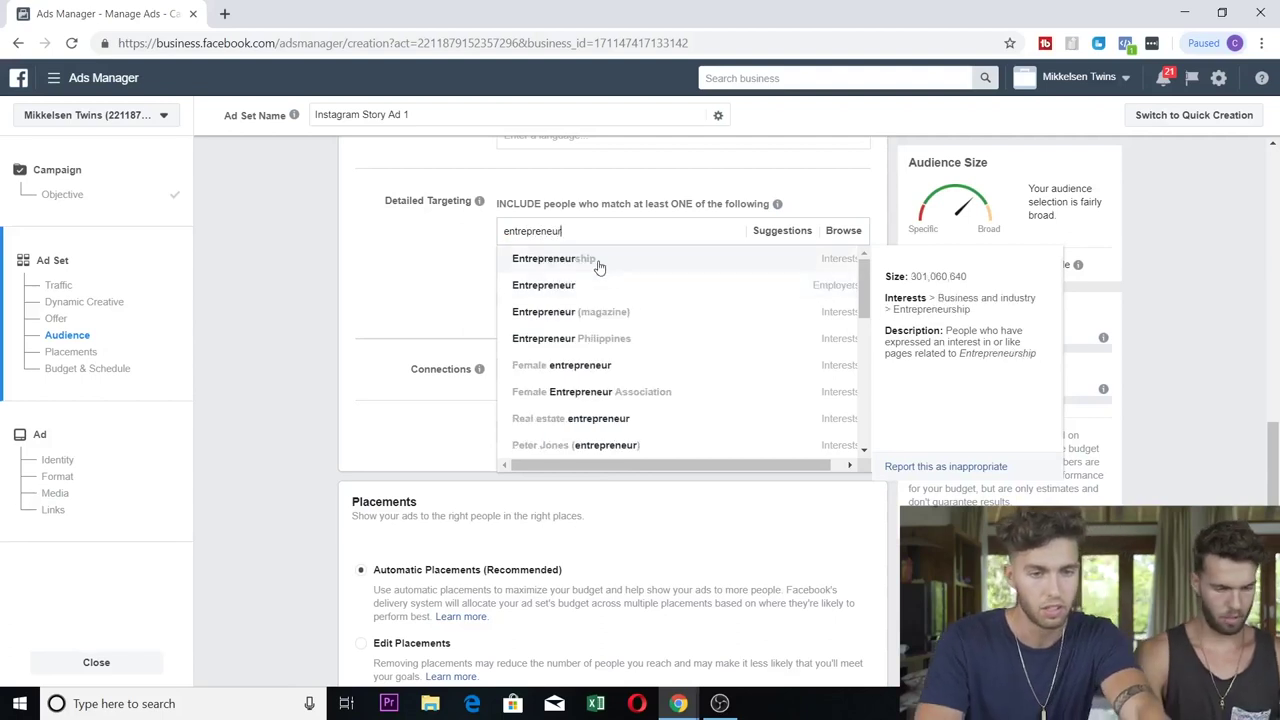
left_click(597, 263)
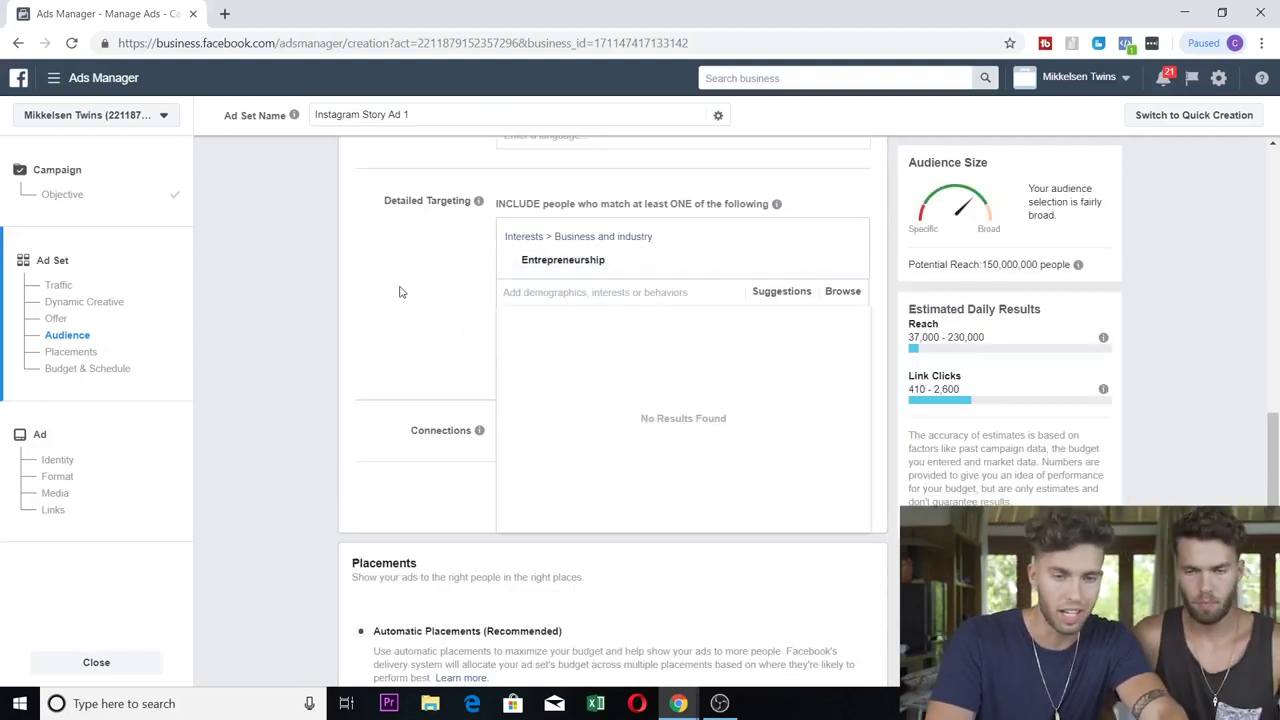
Add Gary Vaynerchuk, Grant Cardone, Online Home Business and Business as further interests in the audience's Detailed Targeting
type("gary")
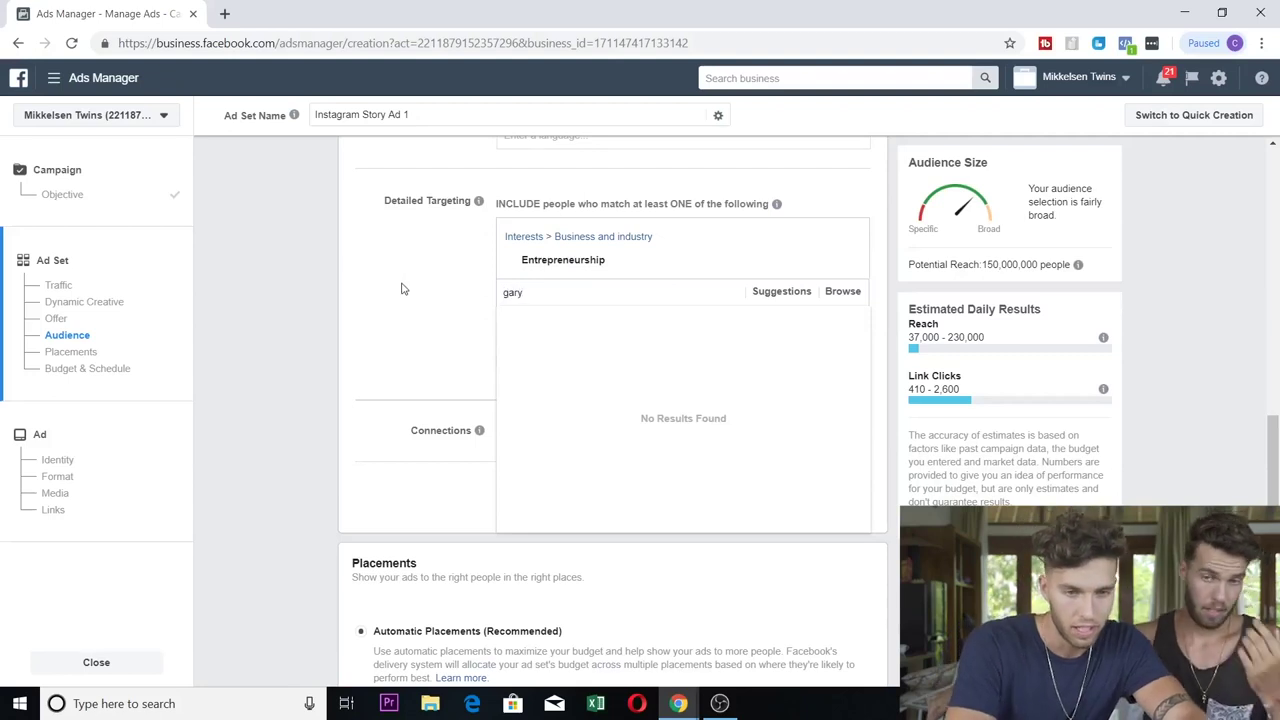
left_click(568, 318)
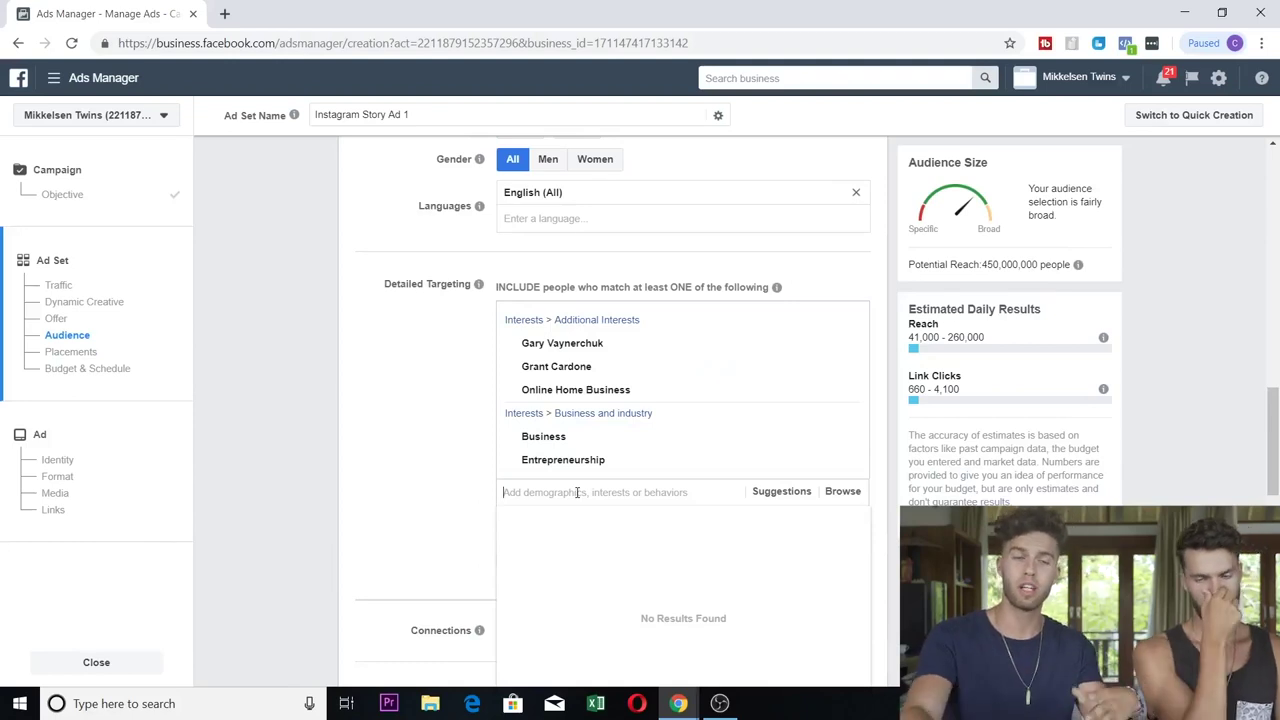
left_click(403, 425)
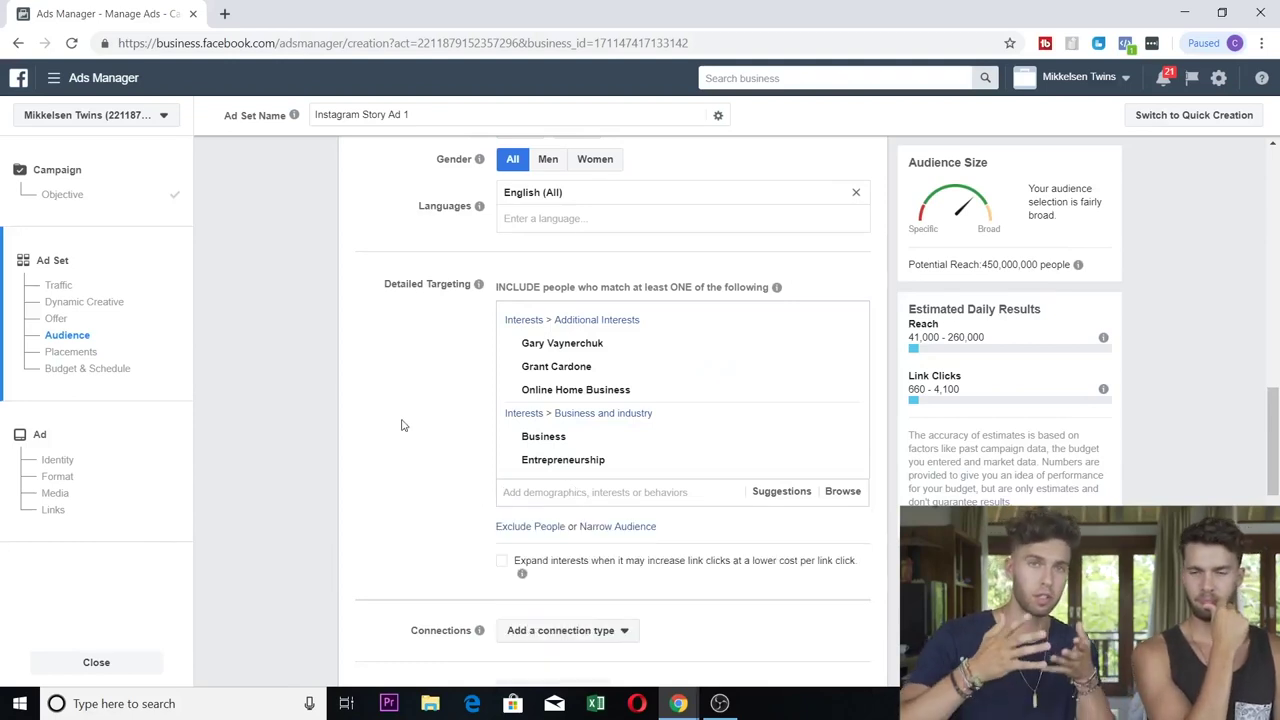
Examine the connection types offered for the audience under Connections, without choosing one
scroll(403, 425, "down", 1)
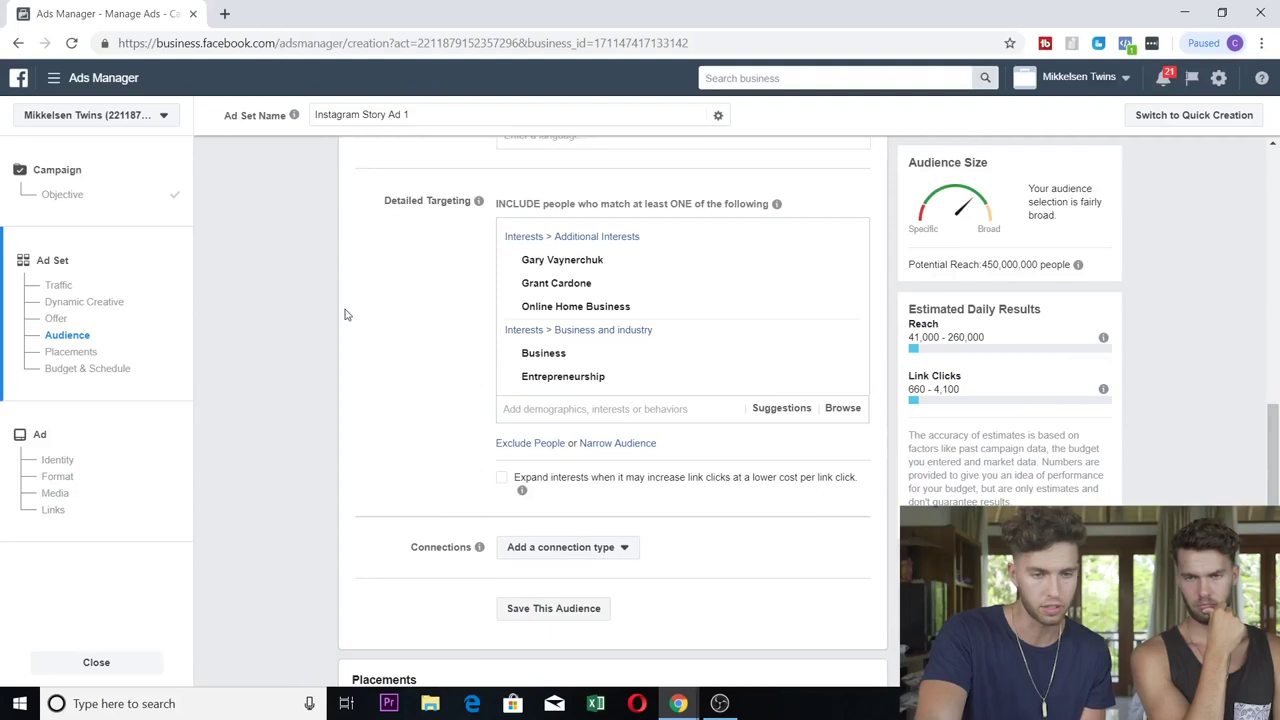
scroll(345, 314, "down", 3)
left_click(595, 299)
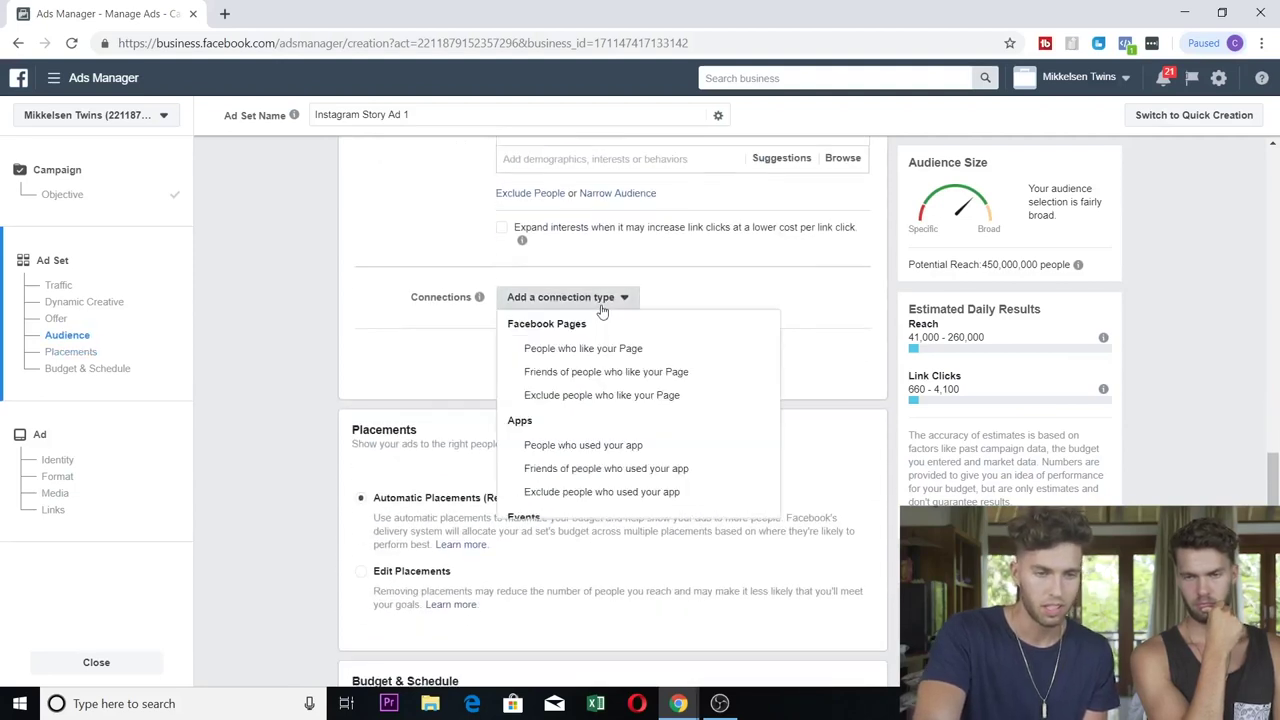
scroll(590, 400, "down", 2)
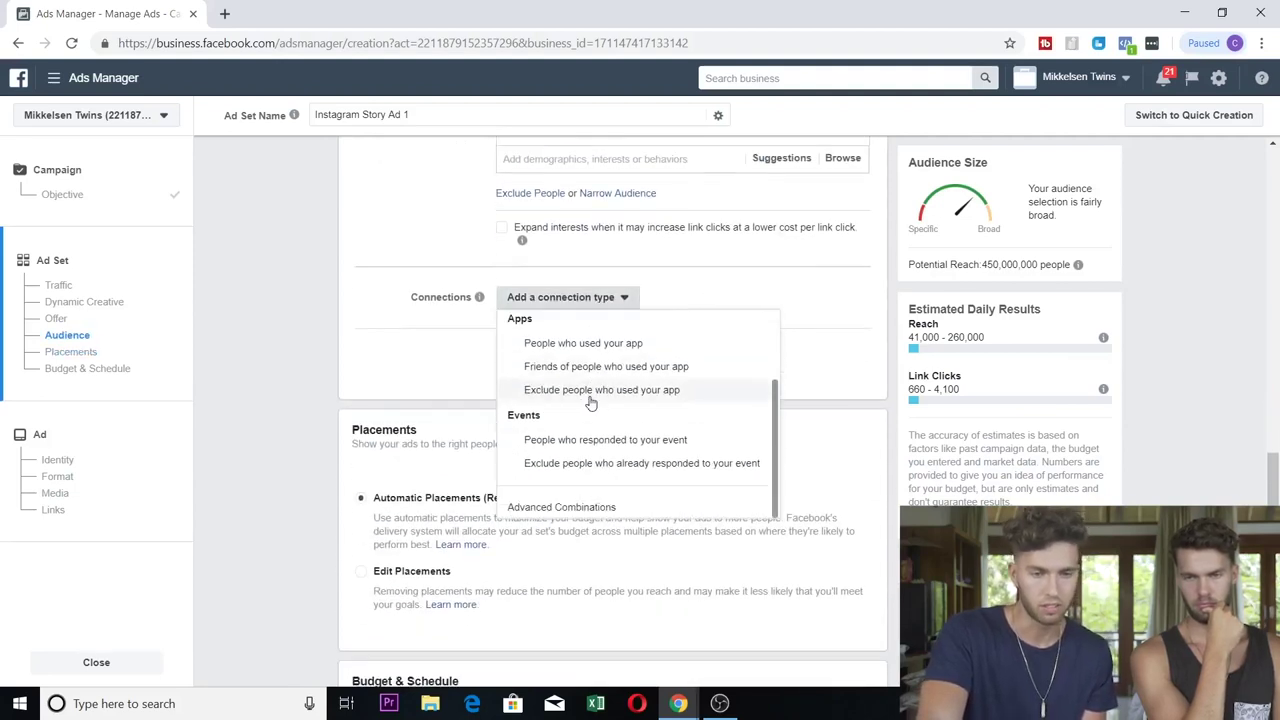
left_click(849, 340)
Switch the ad set from Automatic Placements to Edit Placements
scroll(421, 320, "down", 1)
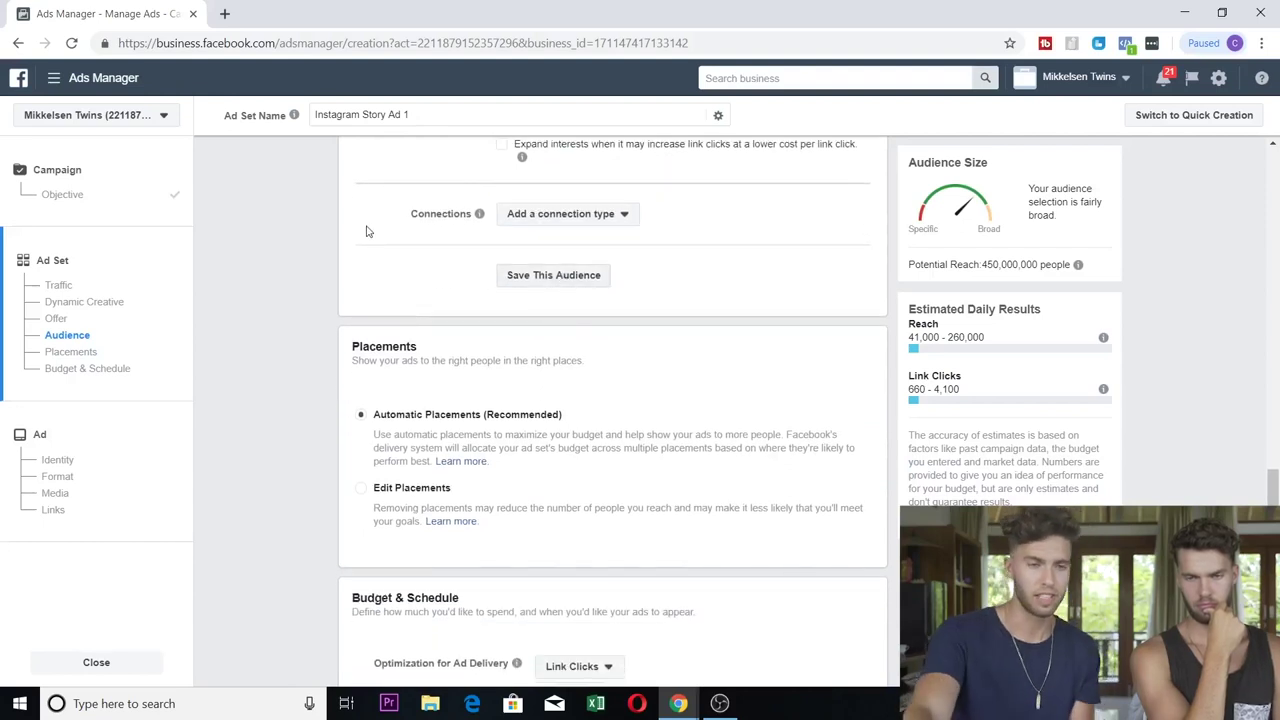
scroll(342, 291, "down", 2)
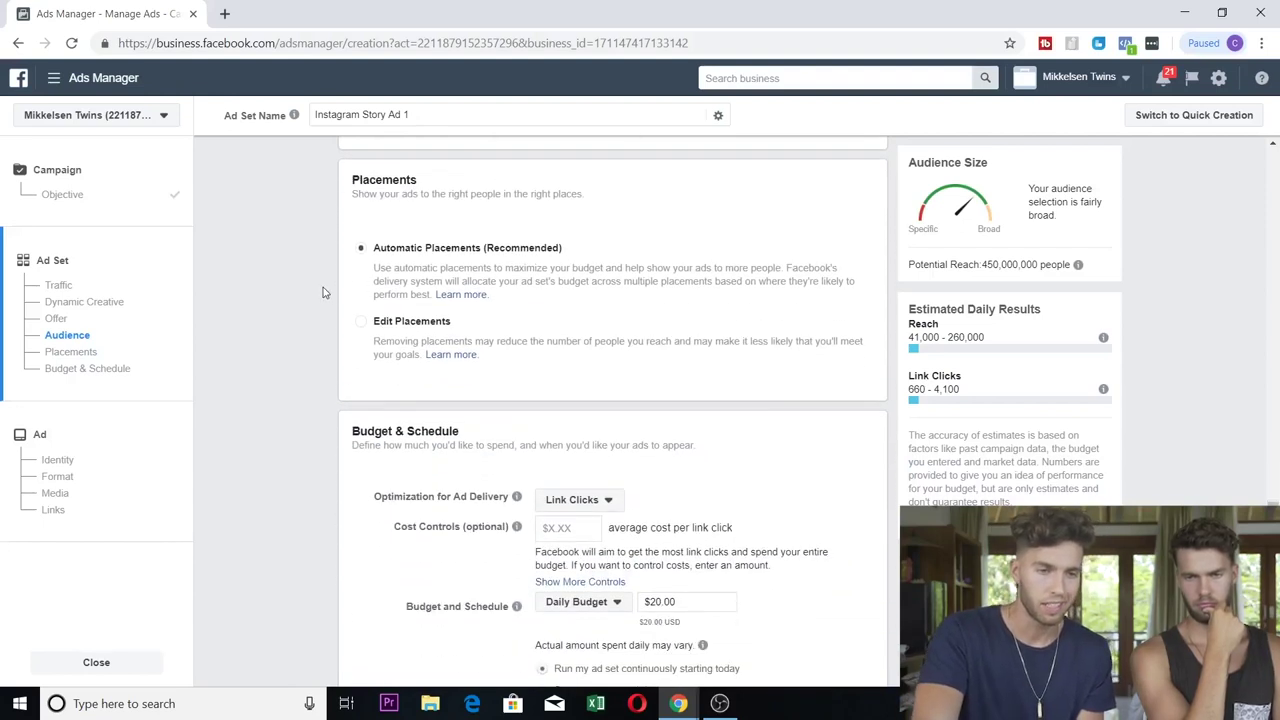
left_click(361, 329)
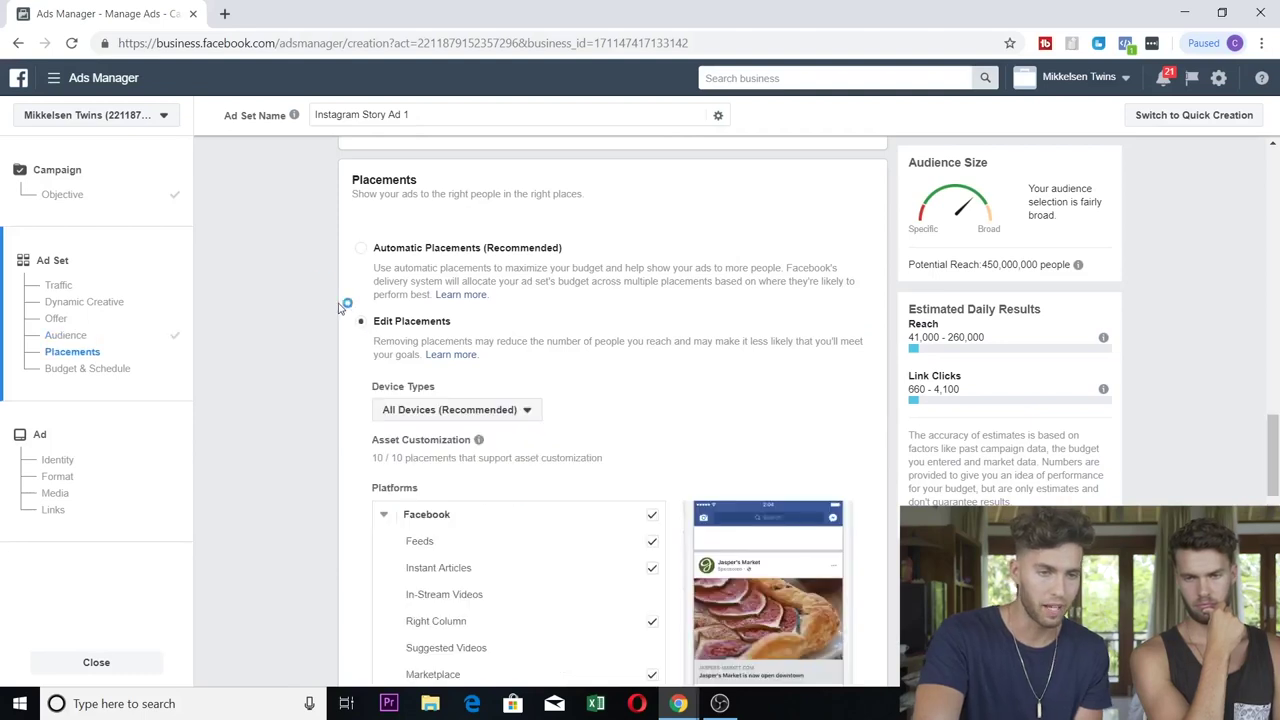
Deselect the Facebook, Instagram, Audience Network and Messenger placements, keeping only Instagram Stories selected
scroll(600, 300, "down", 4)
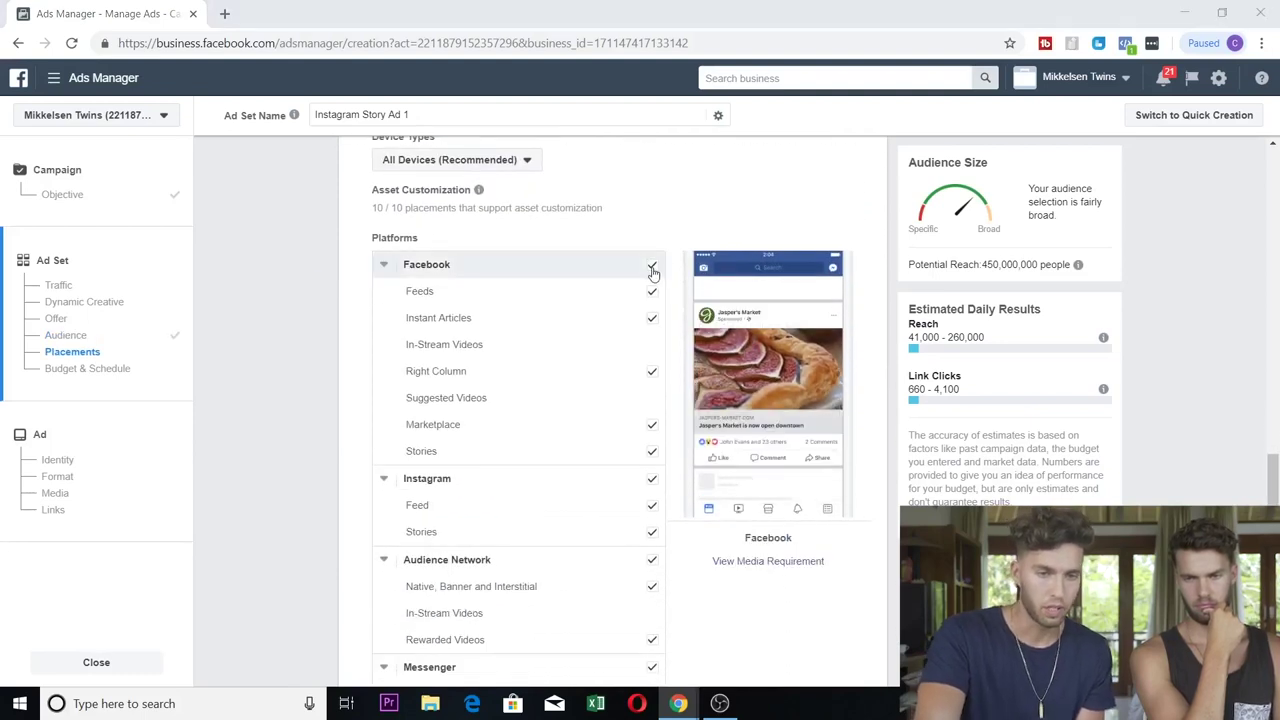
left_click(651, 264)
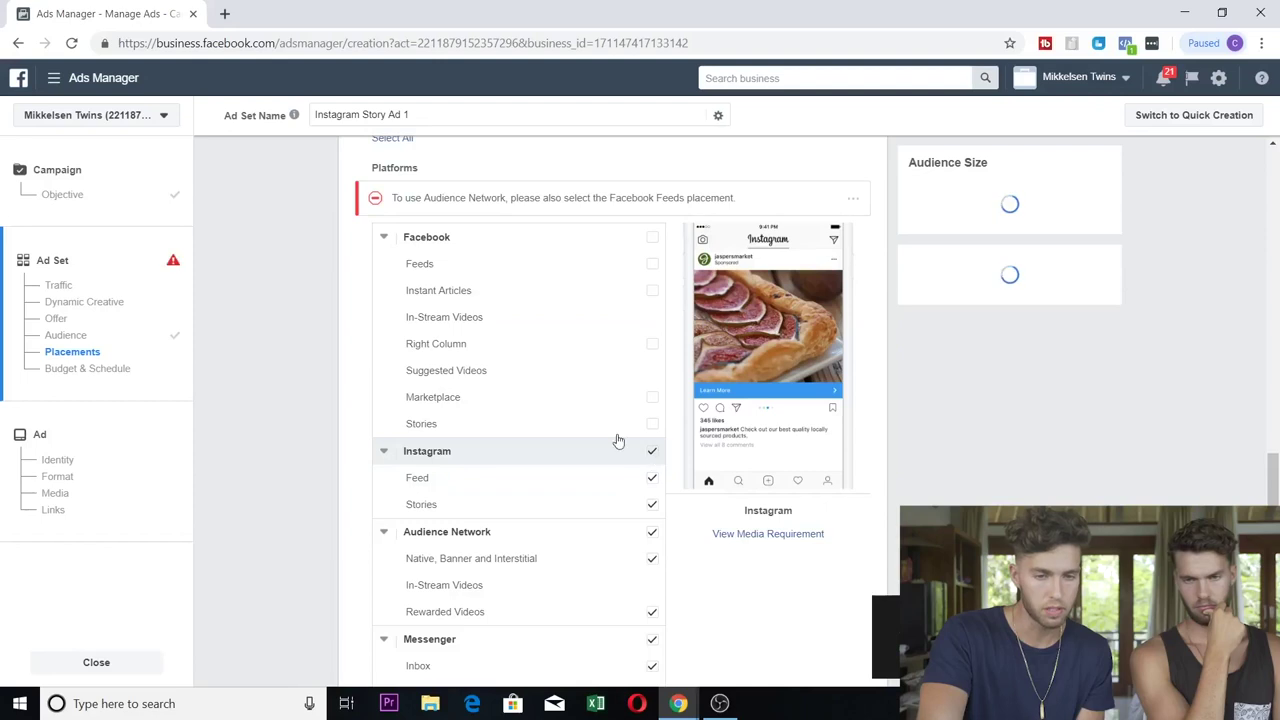
left_click(650, 451)
scroll(586, 431, "down", 2)
left_click(650, 451)
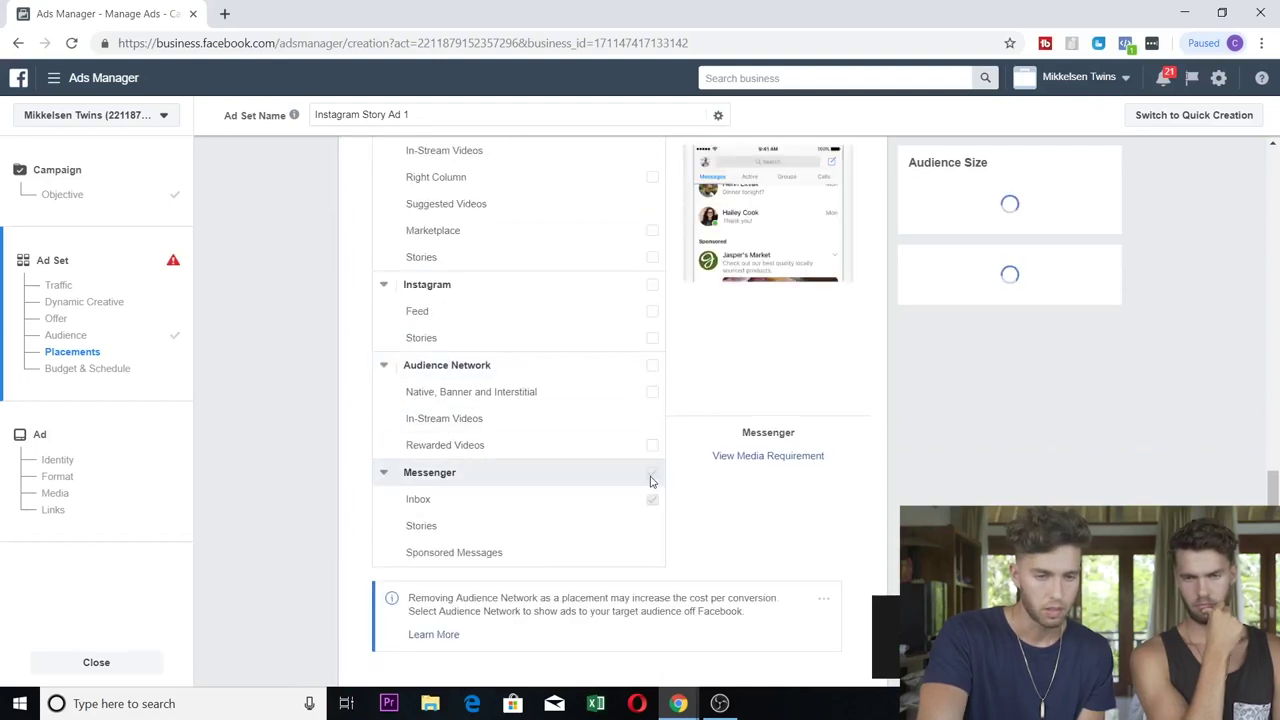
left_click(652, 338)
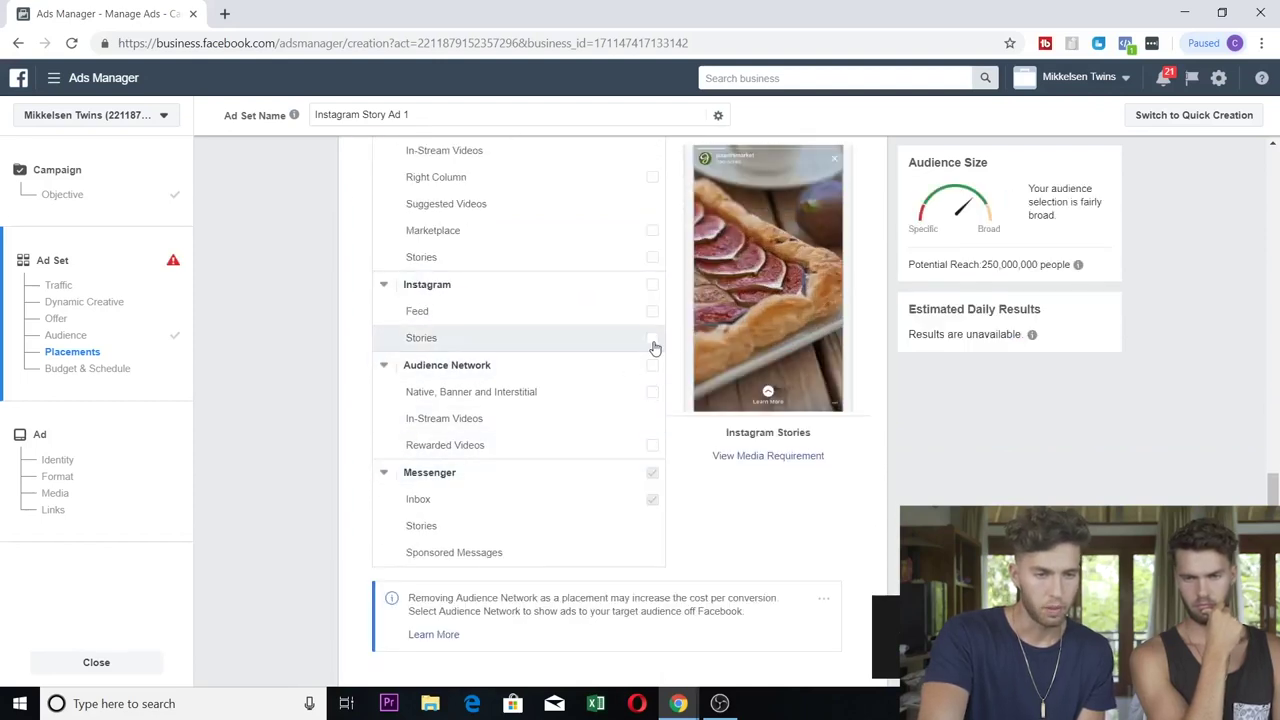
left_click(652, 474)
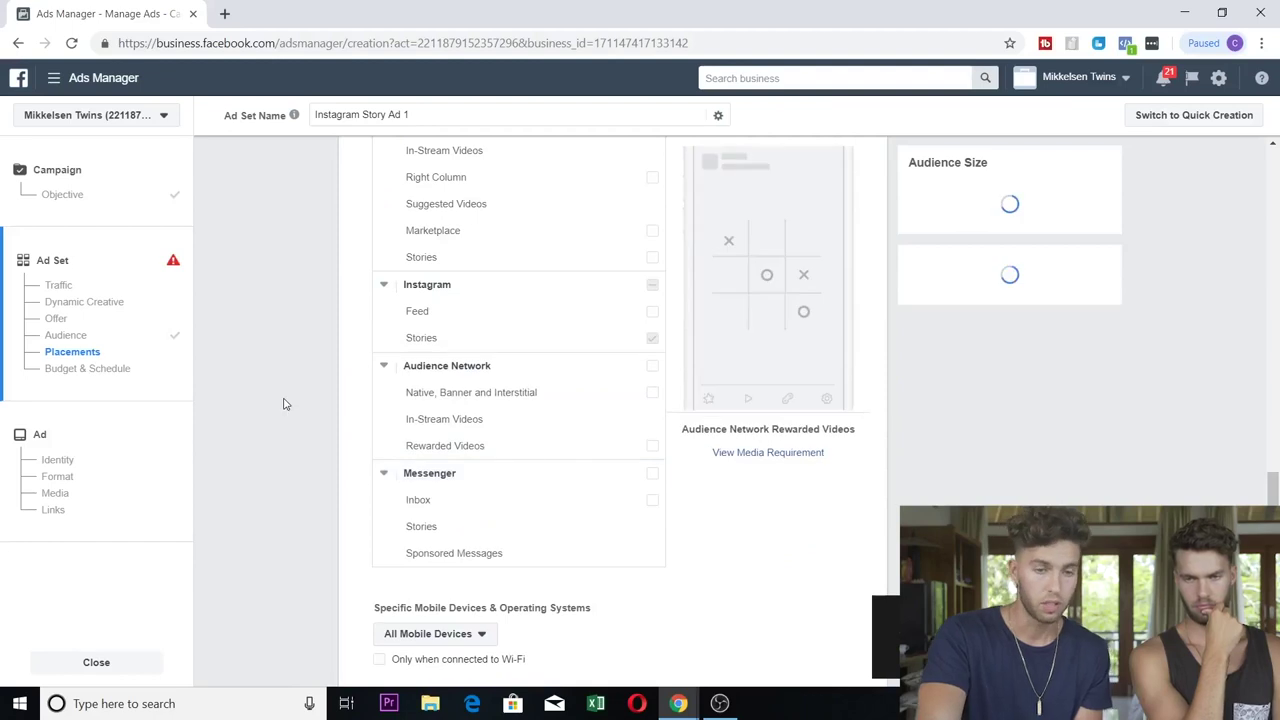
Check the Optimization for Ad Delivery options under Budget & Schedule, keeping Link Clicks
scroll(310, 418, "up", 1)
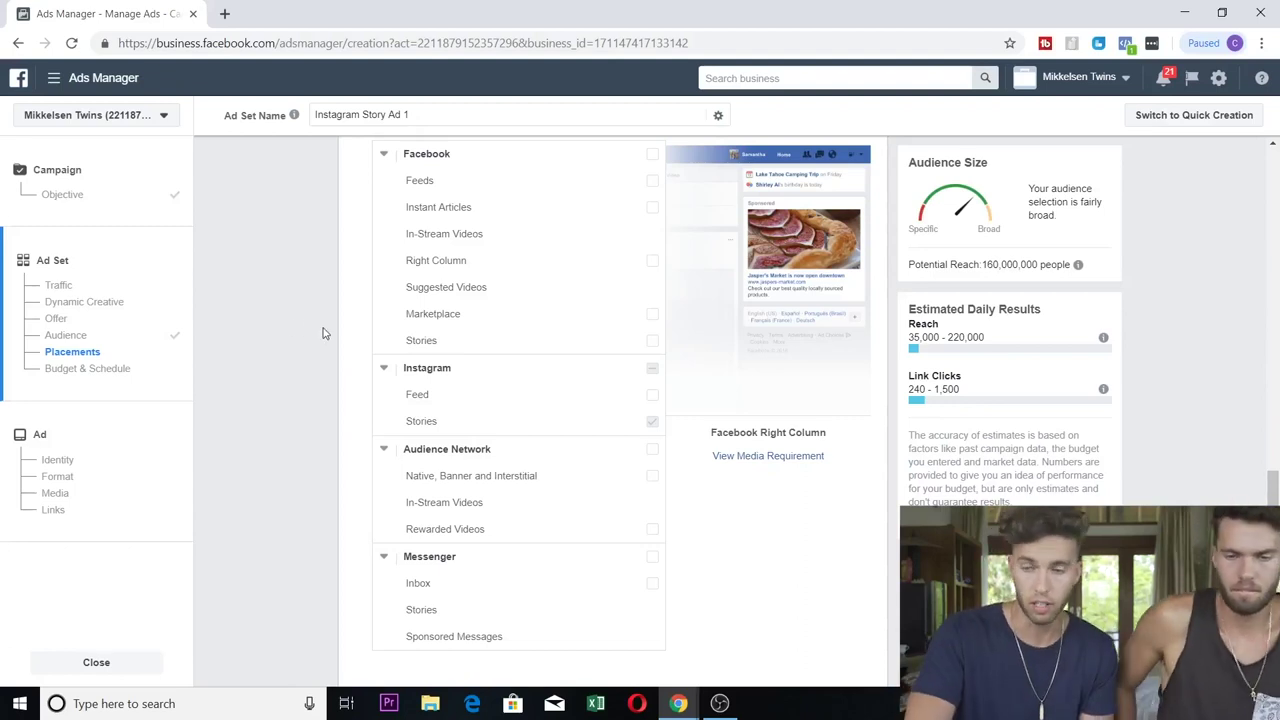
scroll(288, 324, "down", 3)
scroll(288, 324, "down", 1)
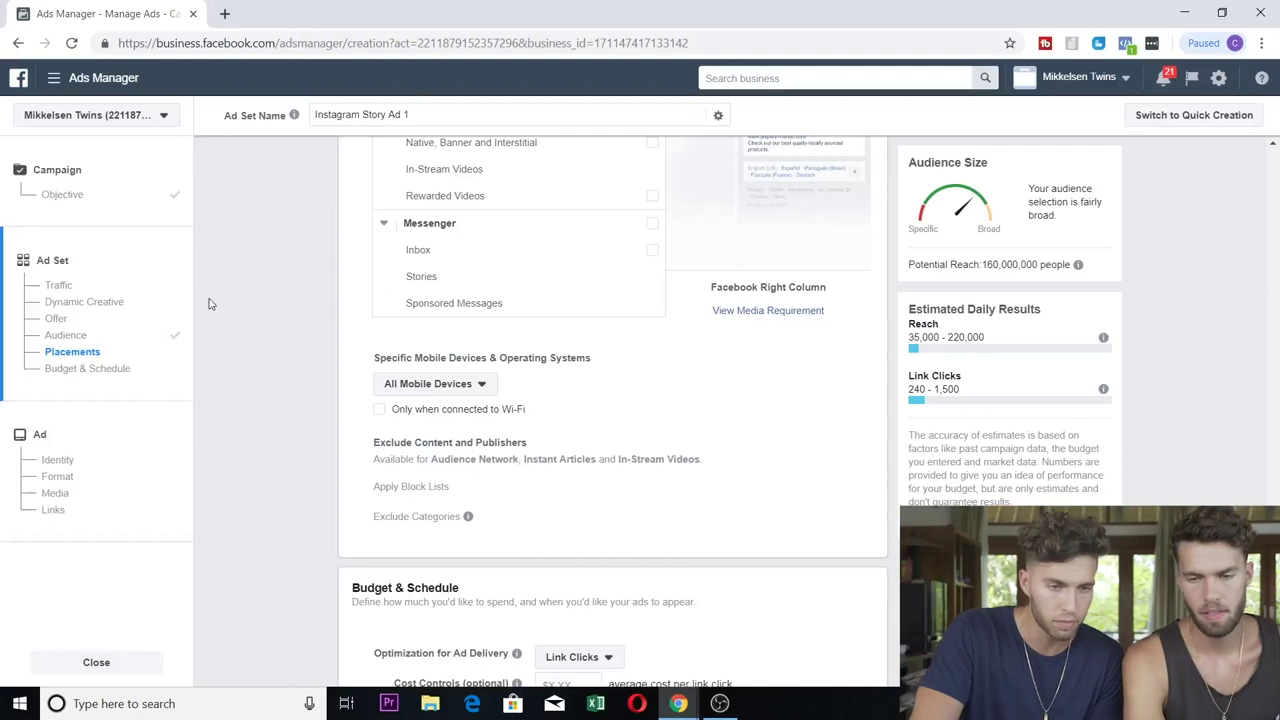
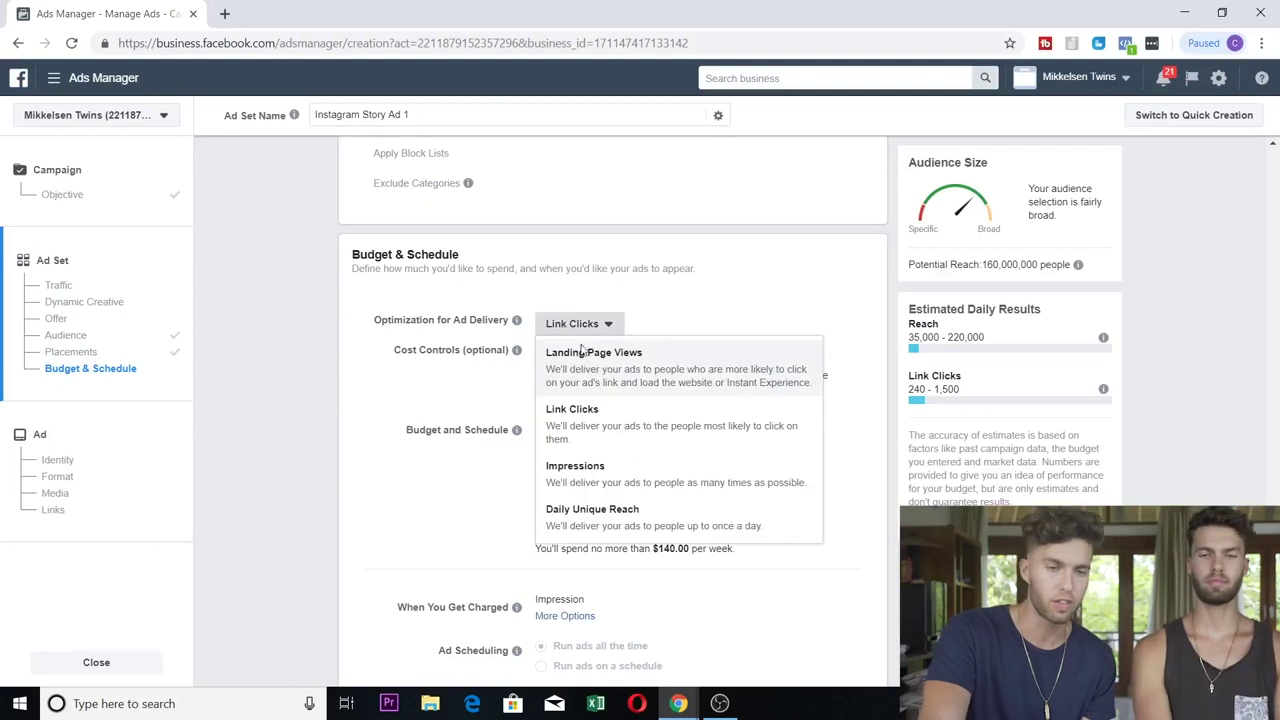
left_click(675, 263)
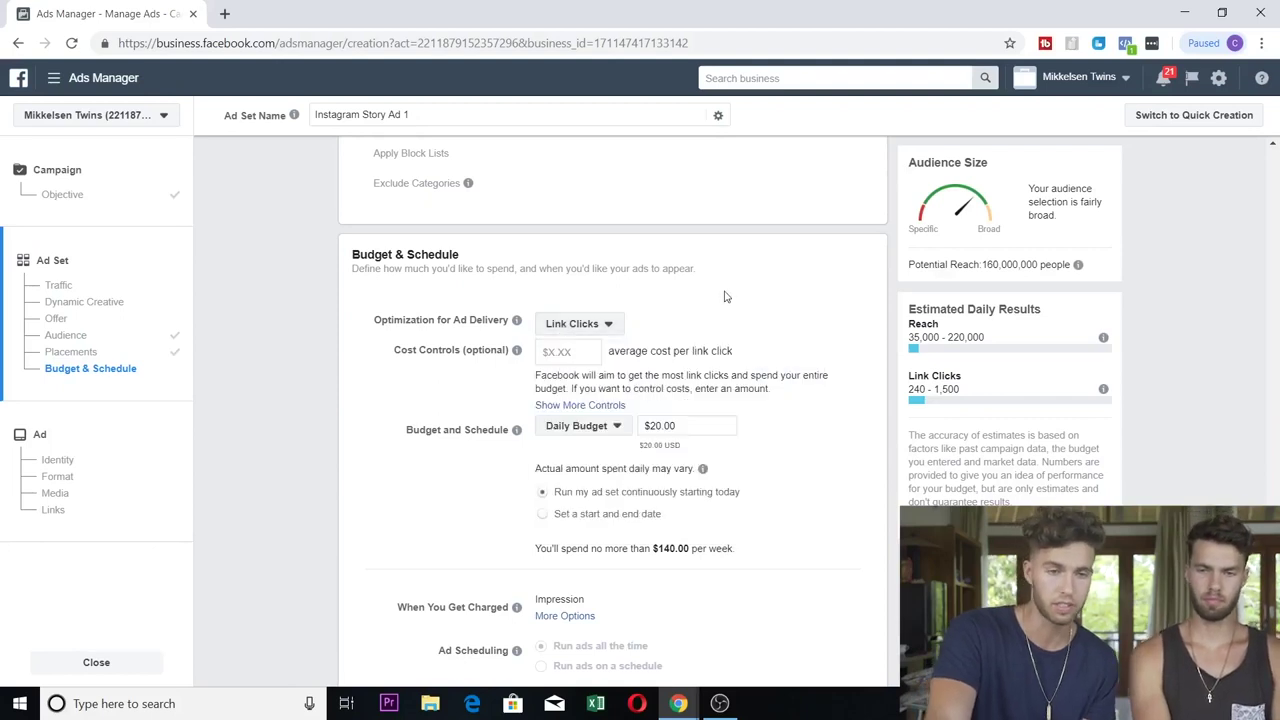
scroll(727, 297, "down", 1)
left_click(697, 343)
left_click(783, 360)
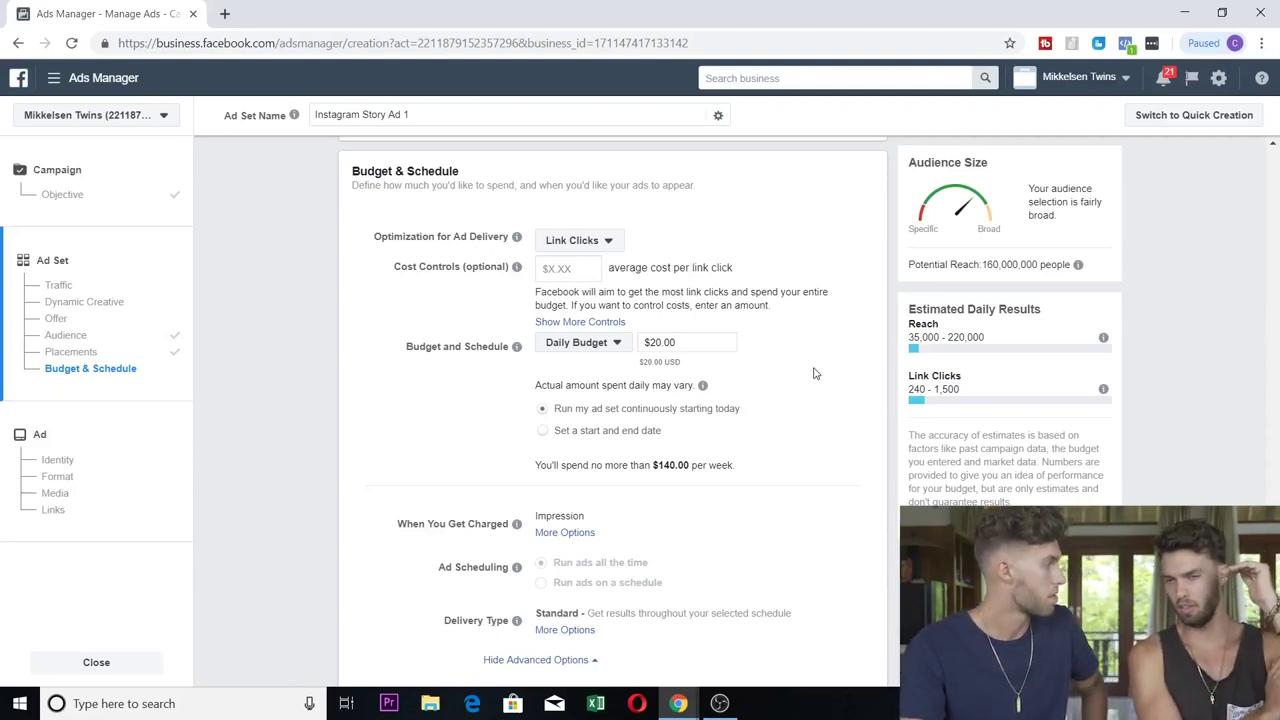
Set the ad set's daily budget to $5.00
left_click(683, 341)
left_click(795, 338)
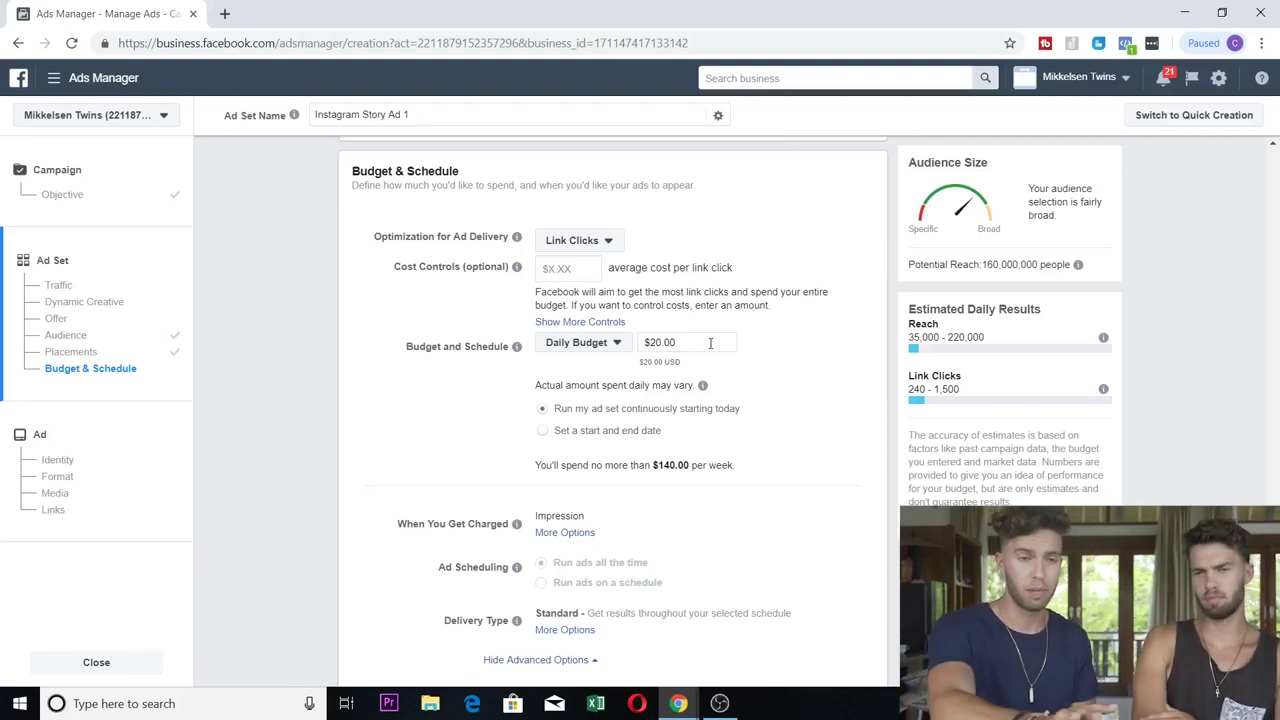
left_click(677, 341)
type("5")
left_click(782, 388)
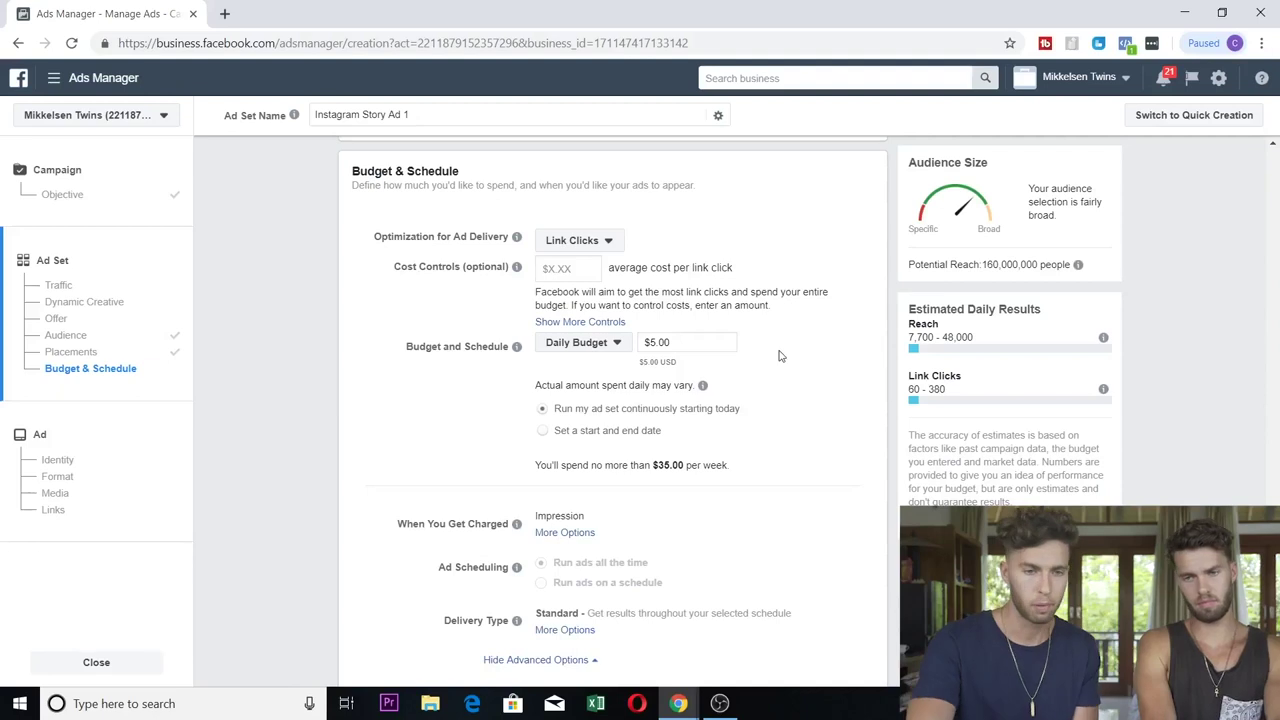
Review the weekly spend, charging and delivery settings of the ad set, and continue to the ad setup
scroll(790, 340, "down", 2)
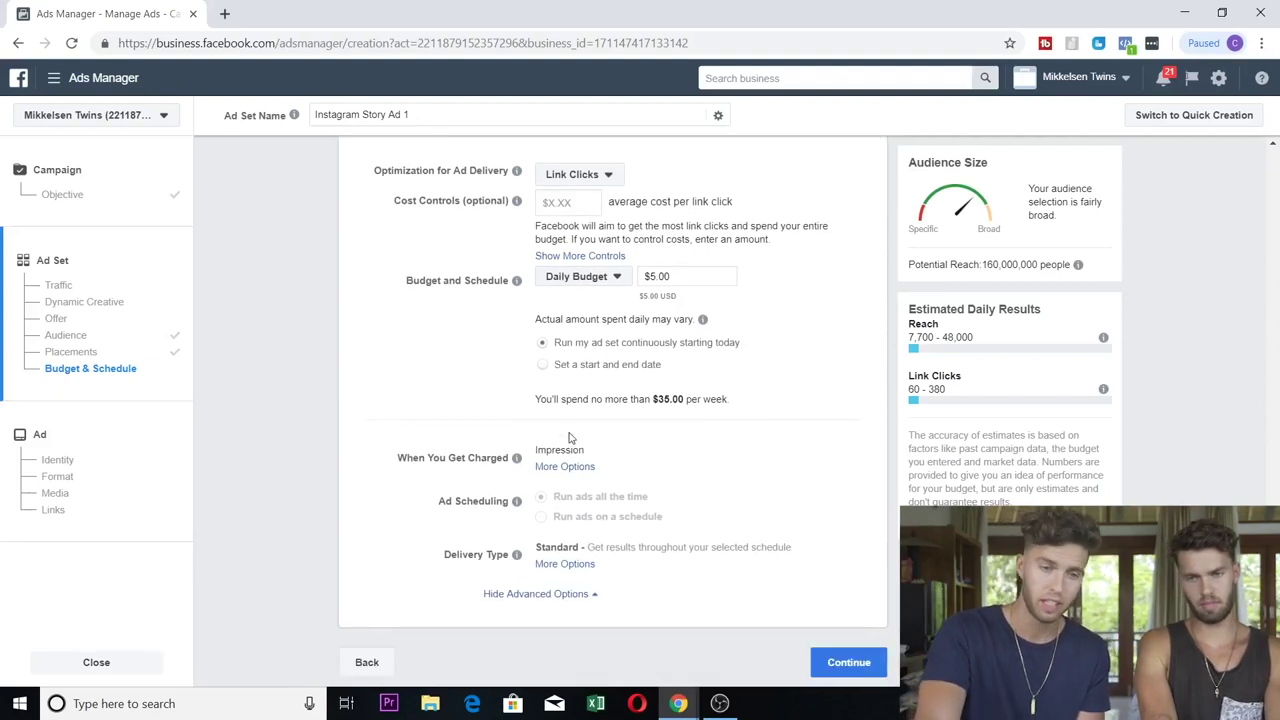
double_click(668, 398)
left_click(822, 327)
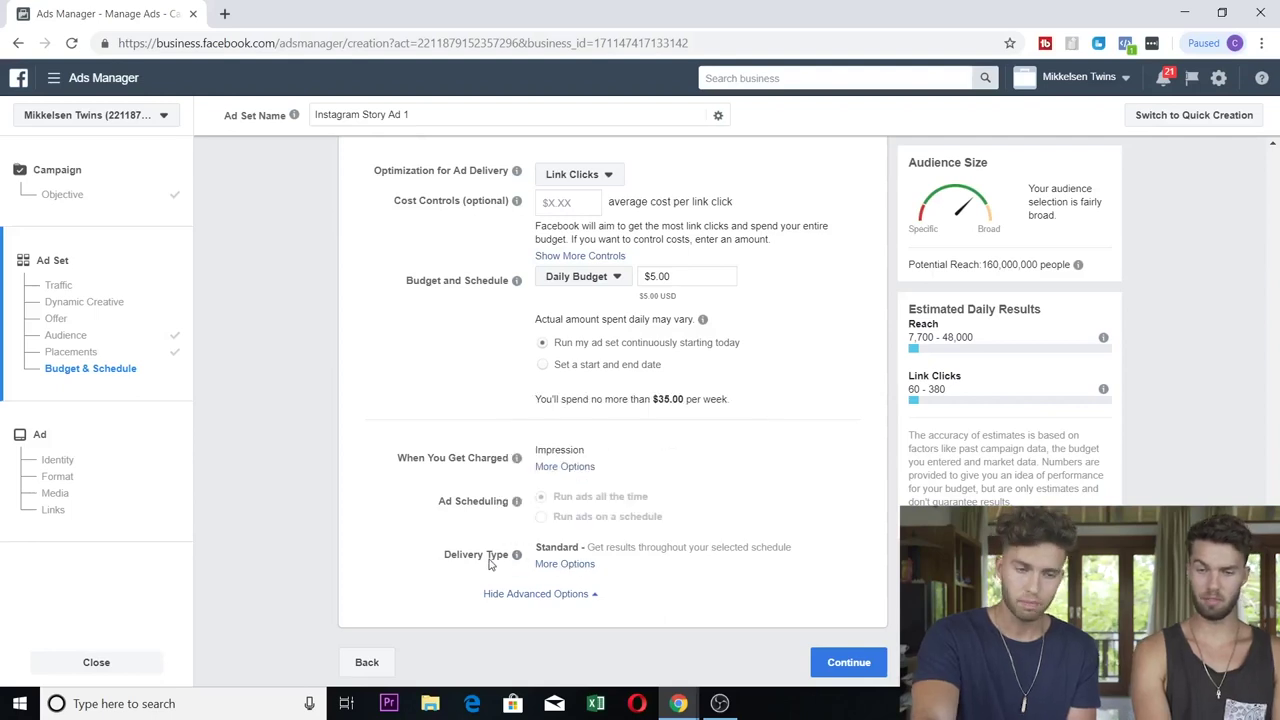
scroll(713, 535, "up", 2)
scroll(713, 535, "down", 2)
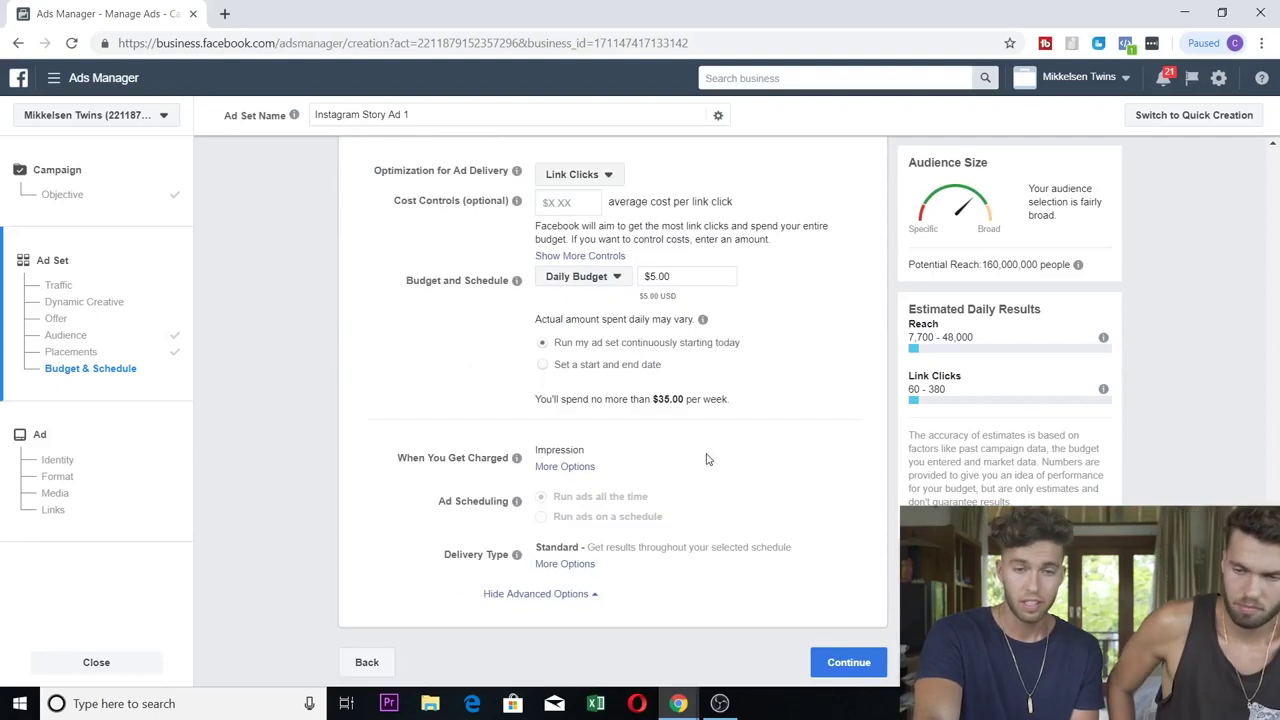
left_click(848, 663)
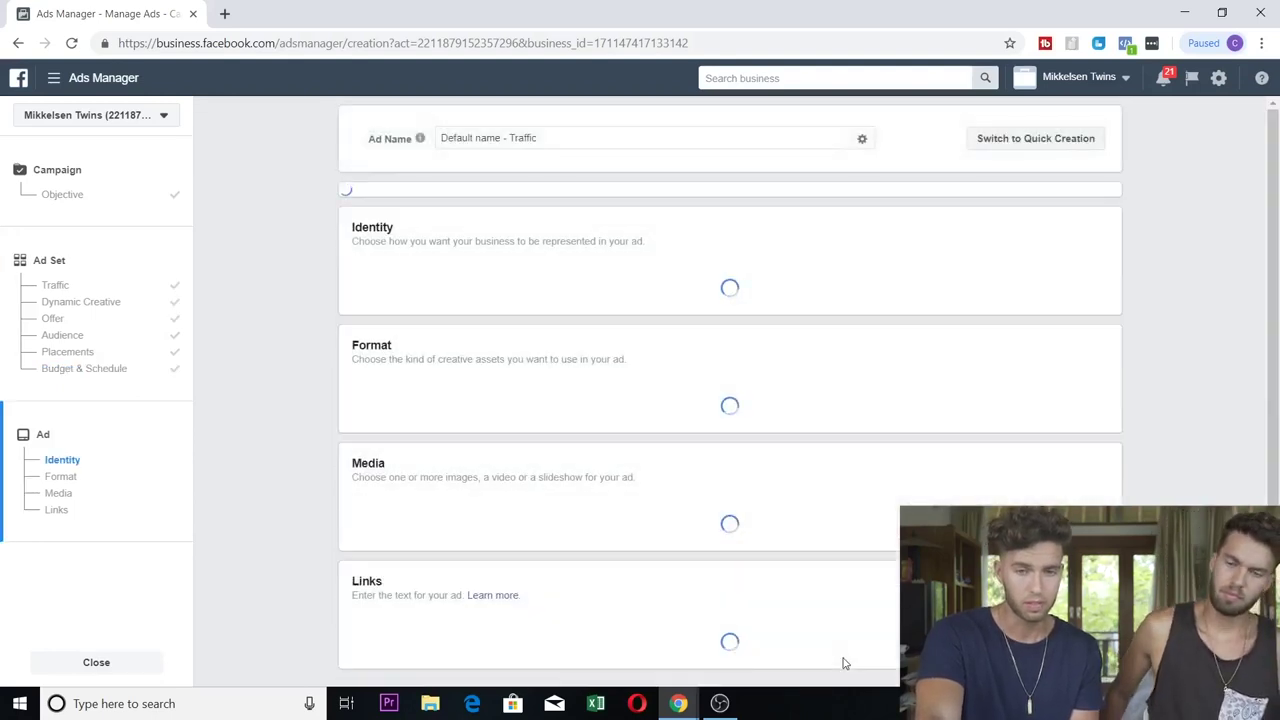
Go back to the campaigns list, return to the ad set creation, and dismiss the welcome-back notice
left_click(18, 43)
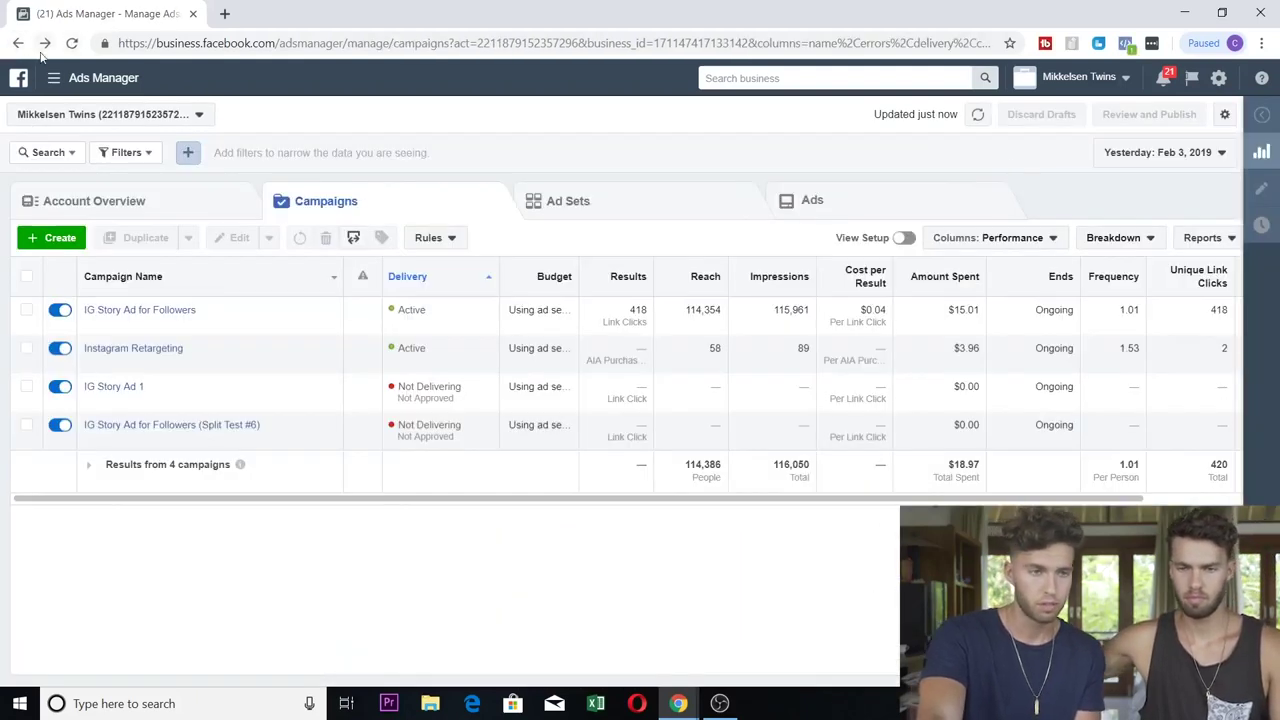
left_click(44, 43)
left_click(845, 537)
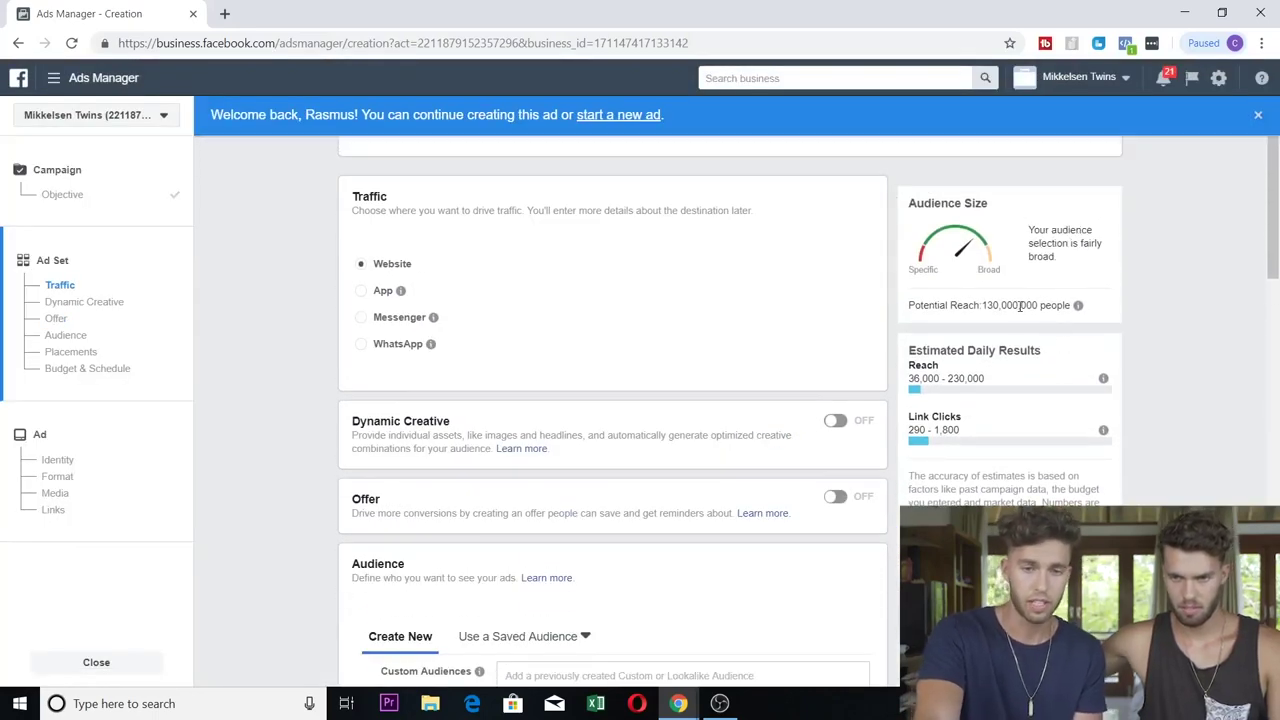
left_click_drag(1042, 306, 972, 306)
left_click(1191, 302)
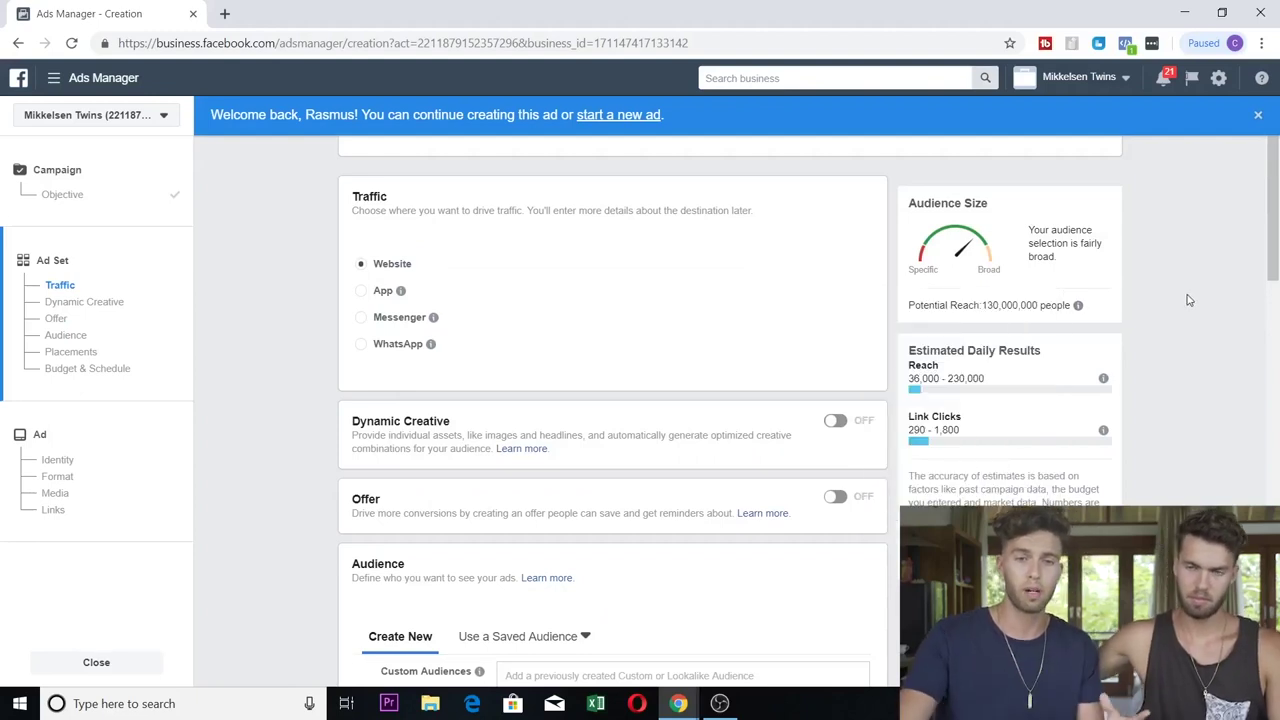
scroll(1252, 118, "up", 1)
left_click(1256, 116)
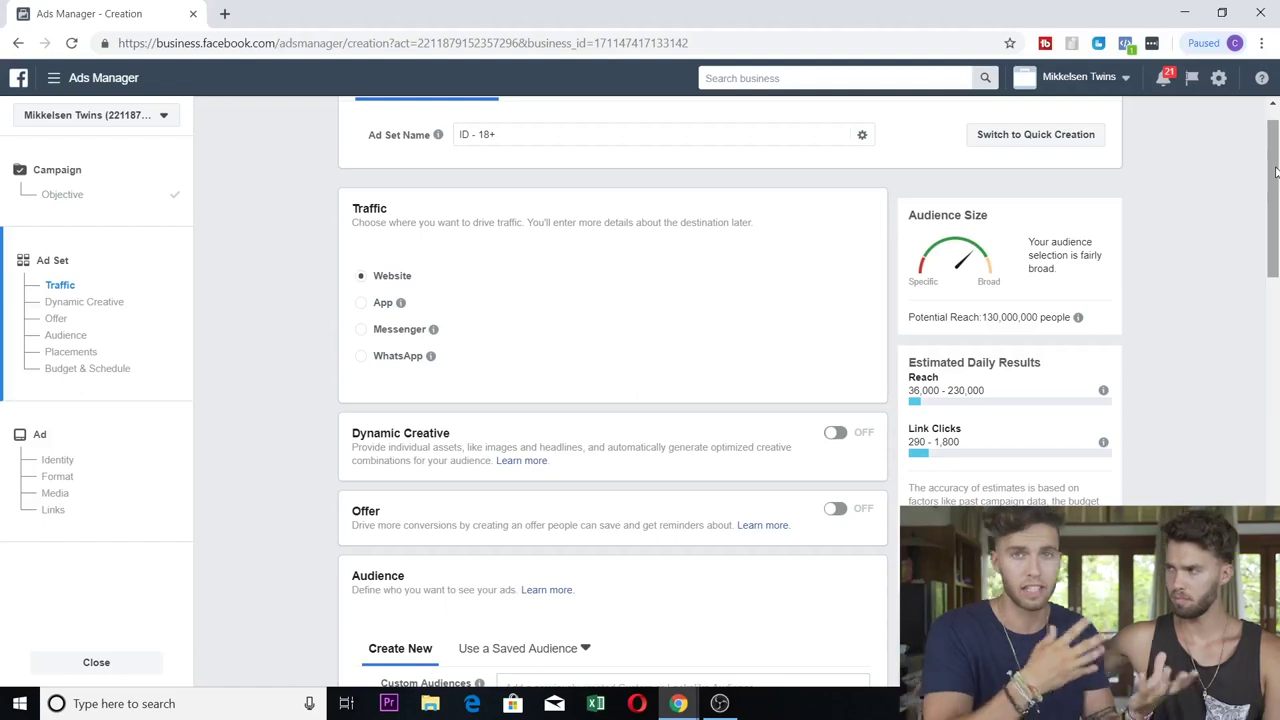
Set the daily budget to $5.00 in the reopened ad set and continue to the ad setup
left_click_drag(1275, 172, 1275, 460)
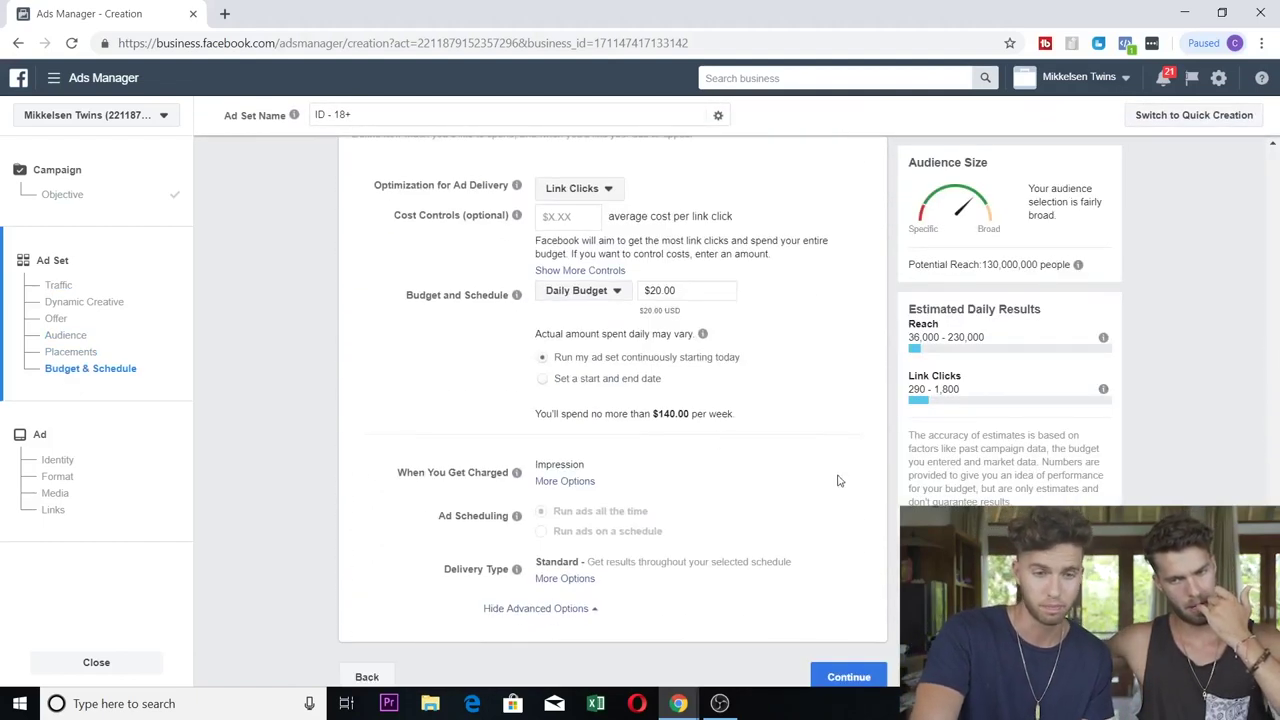
left_click(703, 290)
type("5.00")
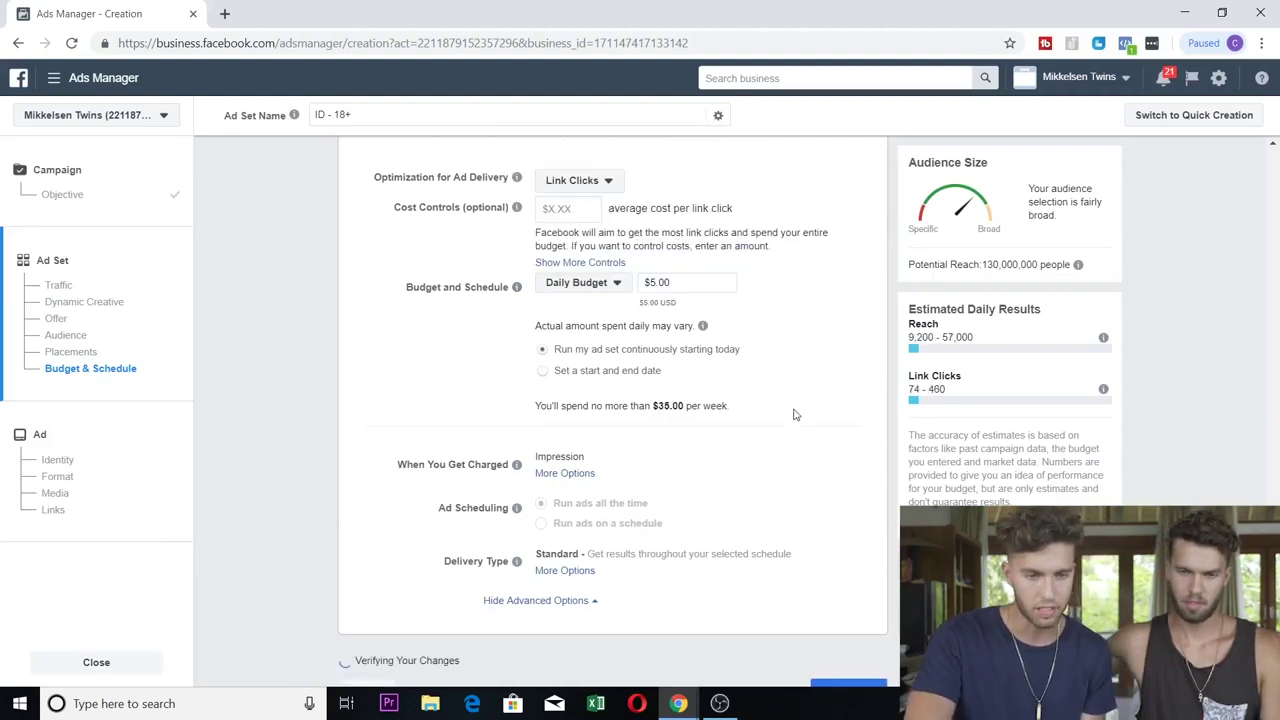
left_click(855, 665)
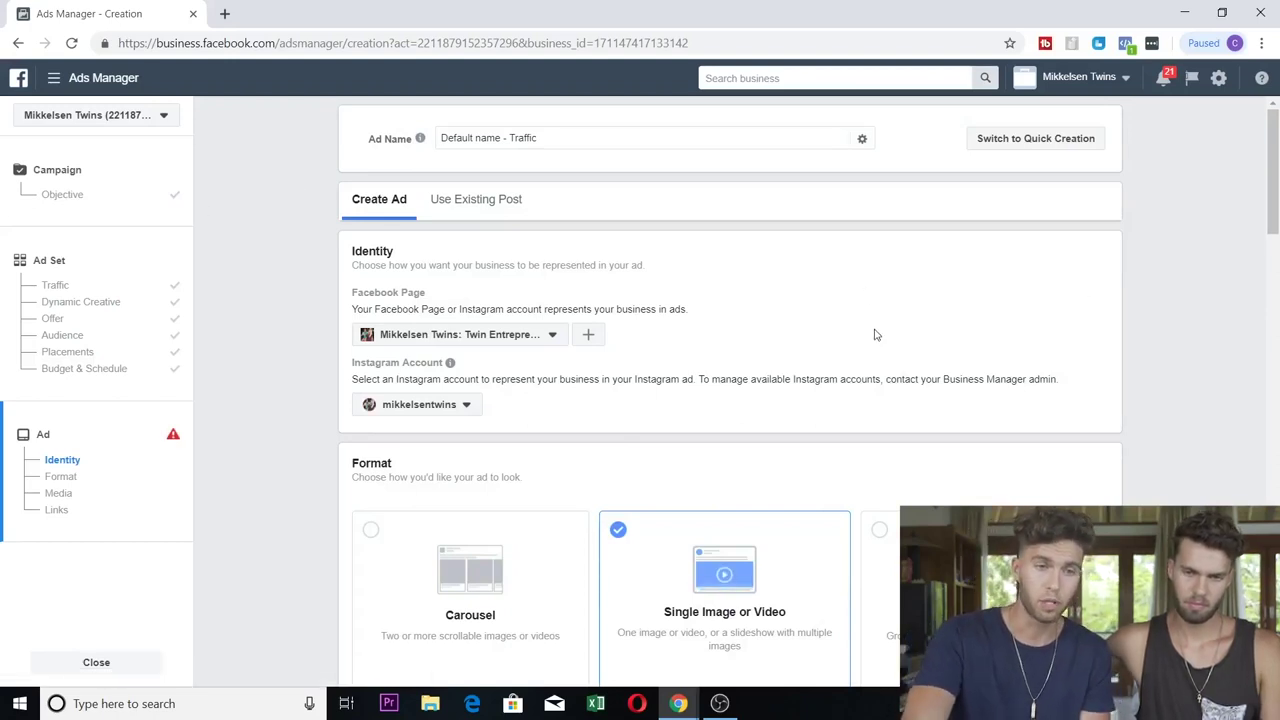
Replace the default ad name with "Instagram Pool break Ad"
left_click(547, 139)
key("ctrl+a")
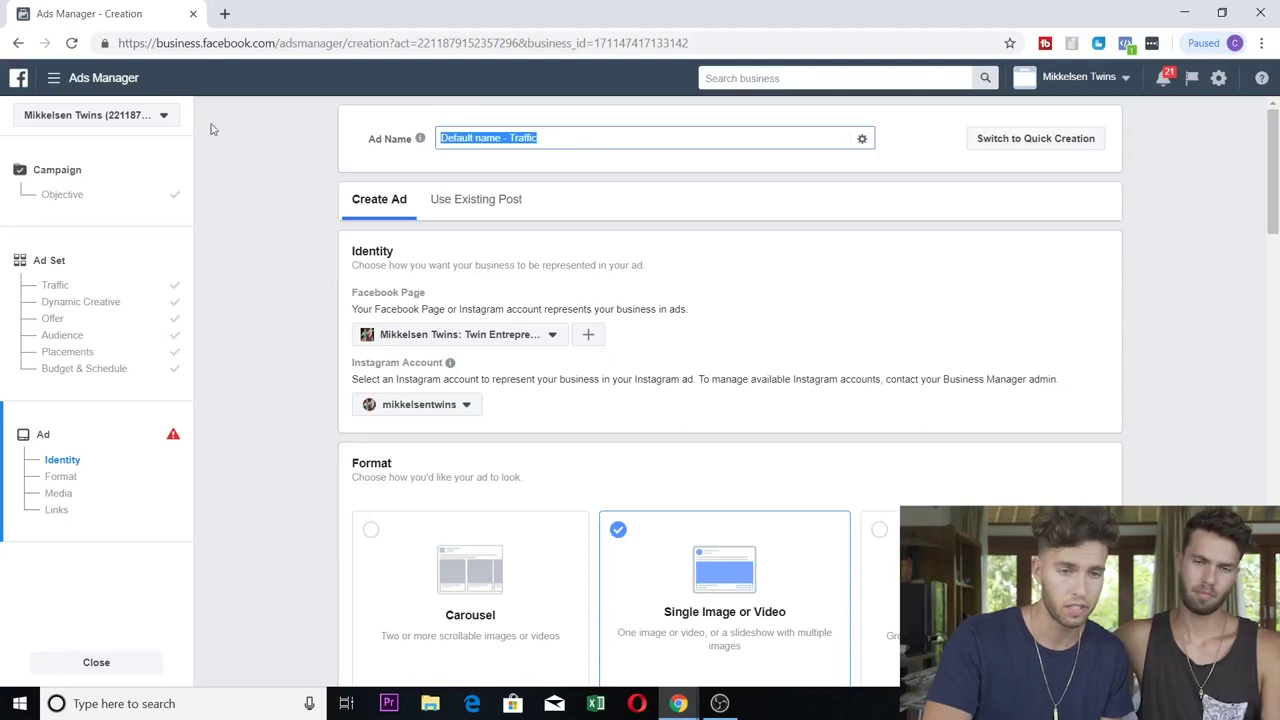
key("BackSpace")
type("Instagra")
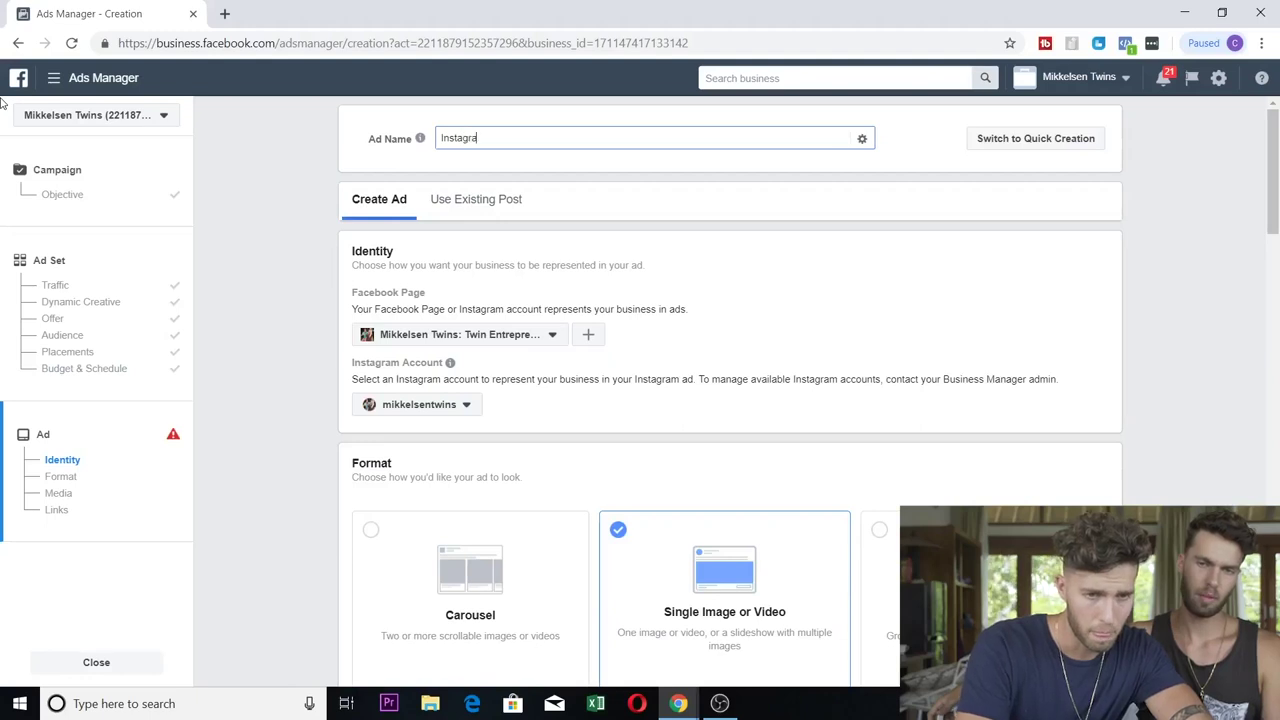
type("m Poo")
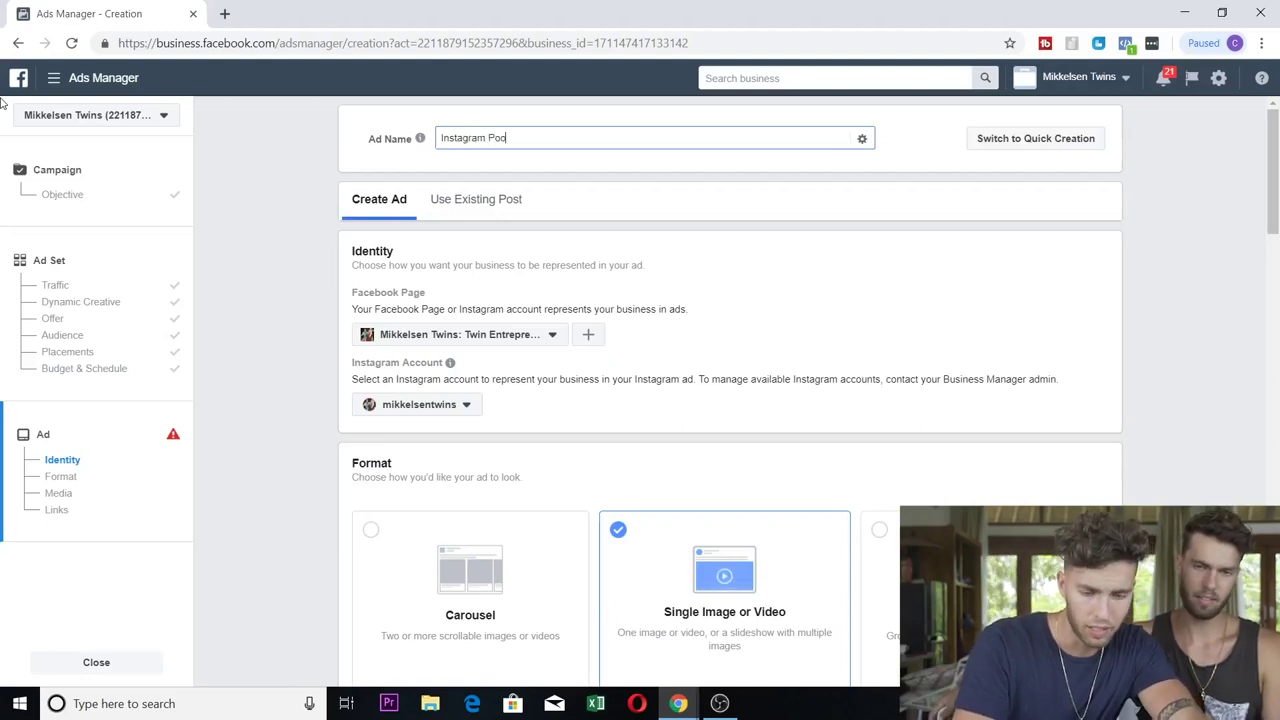
type("l break Ad")
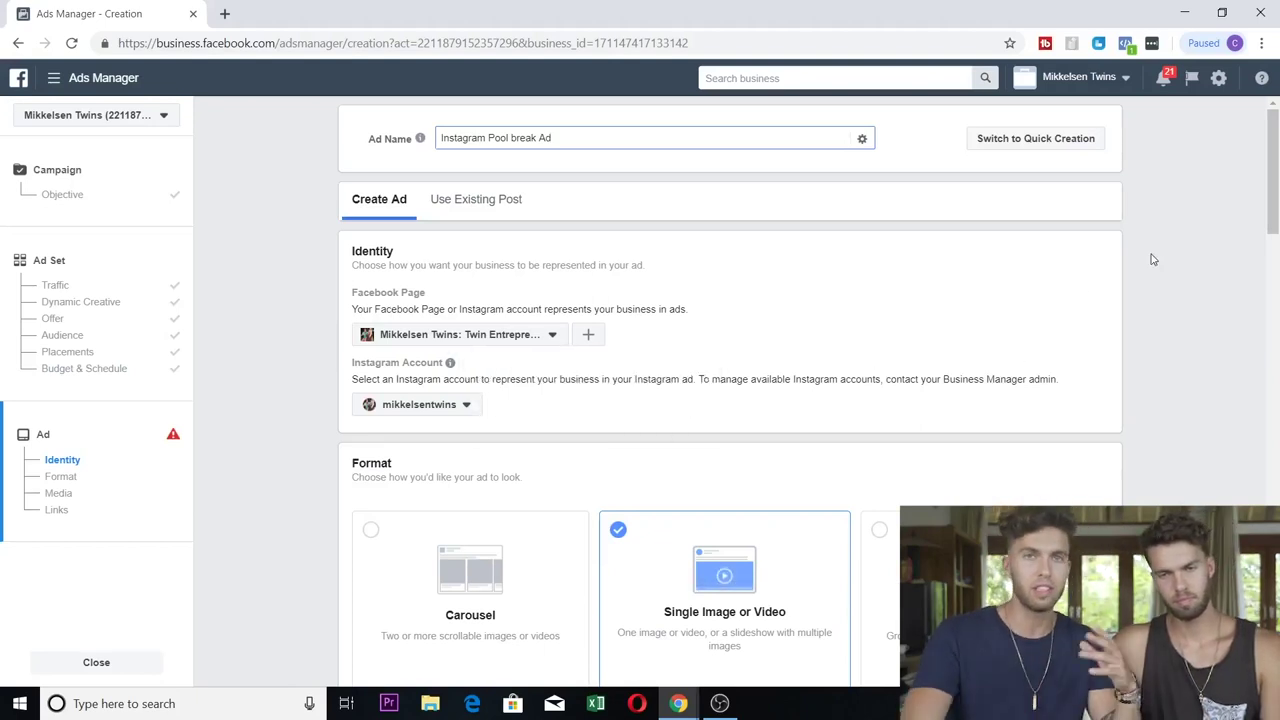
left_click(1225, 300)
Check the ad's Facebook Page and Instagram account, and set its media type to Video/Slideshow
scroll(1276, 208, "down", 1)
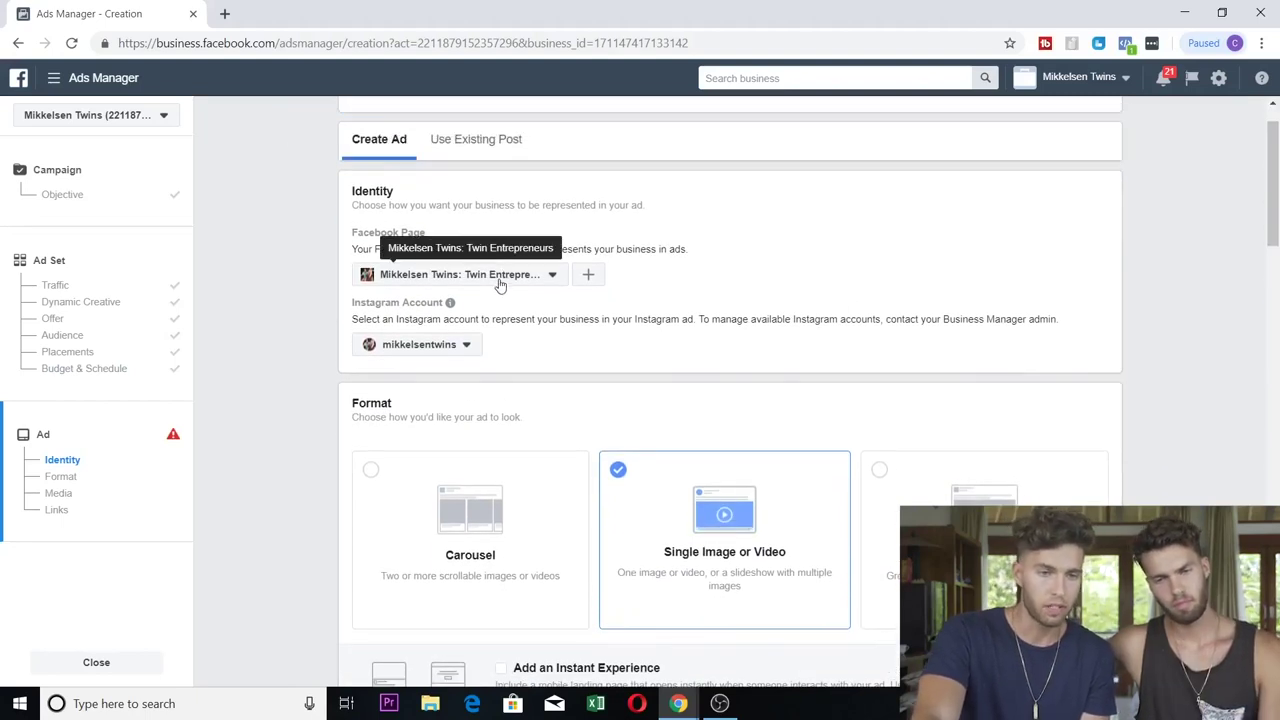
left_click(410, 346)
left_click(280, 312)
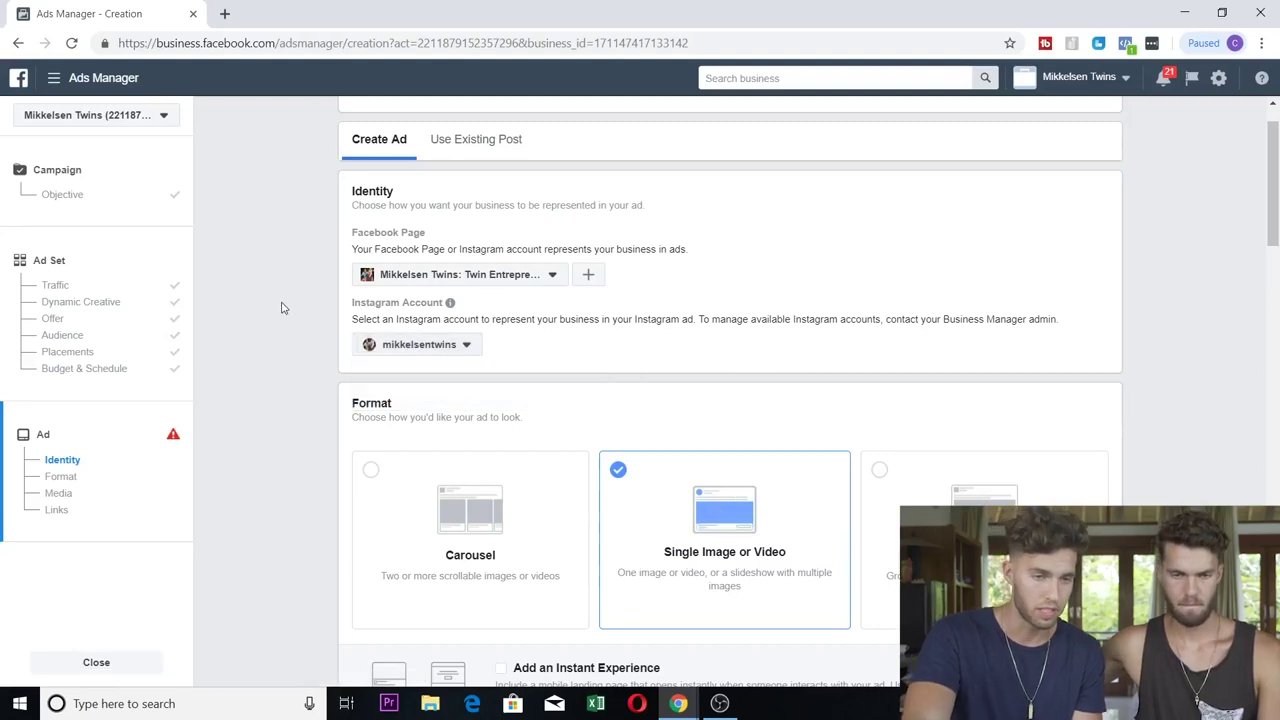
scroll(656, 357, "down", 3)
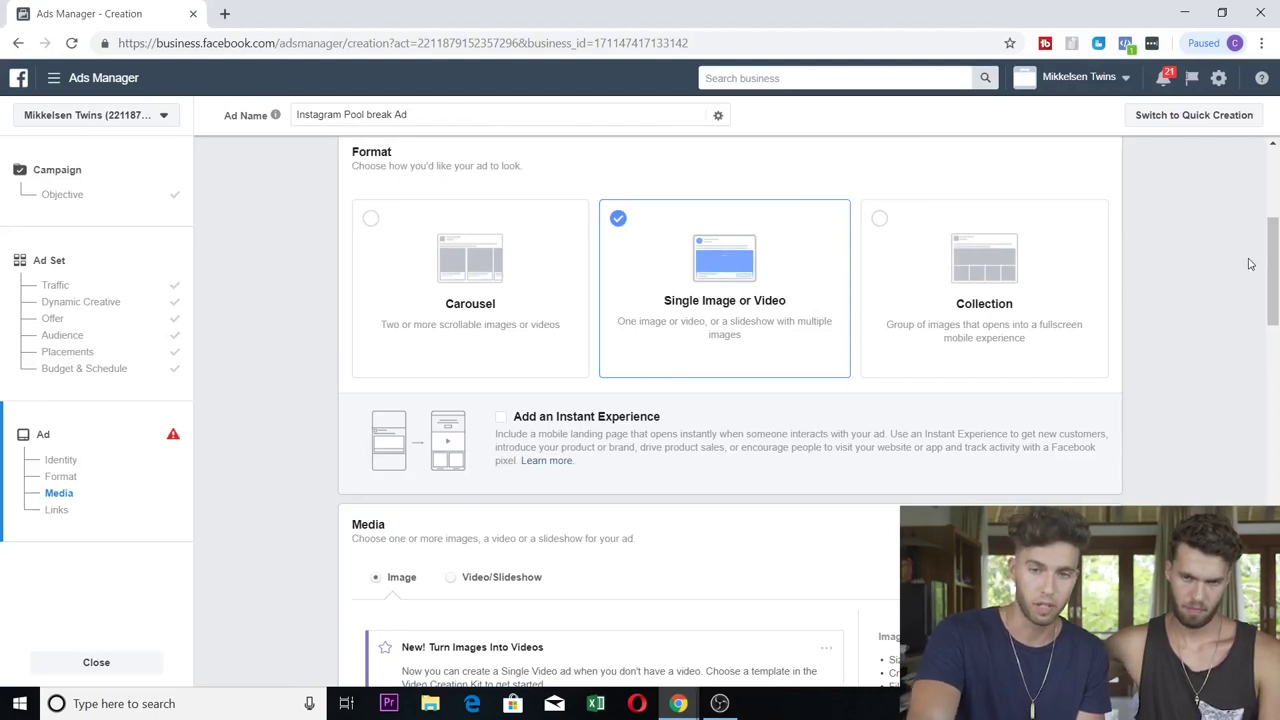
left_click_drag(1275, 237, 1275, 304)
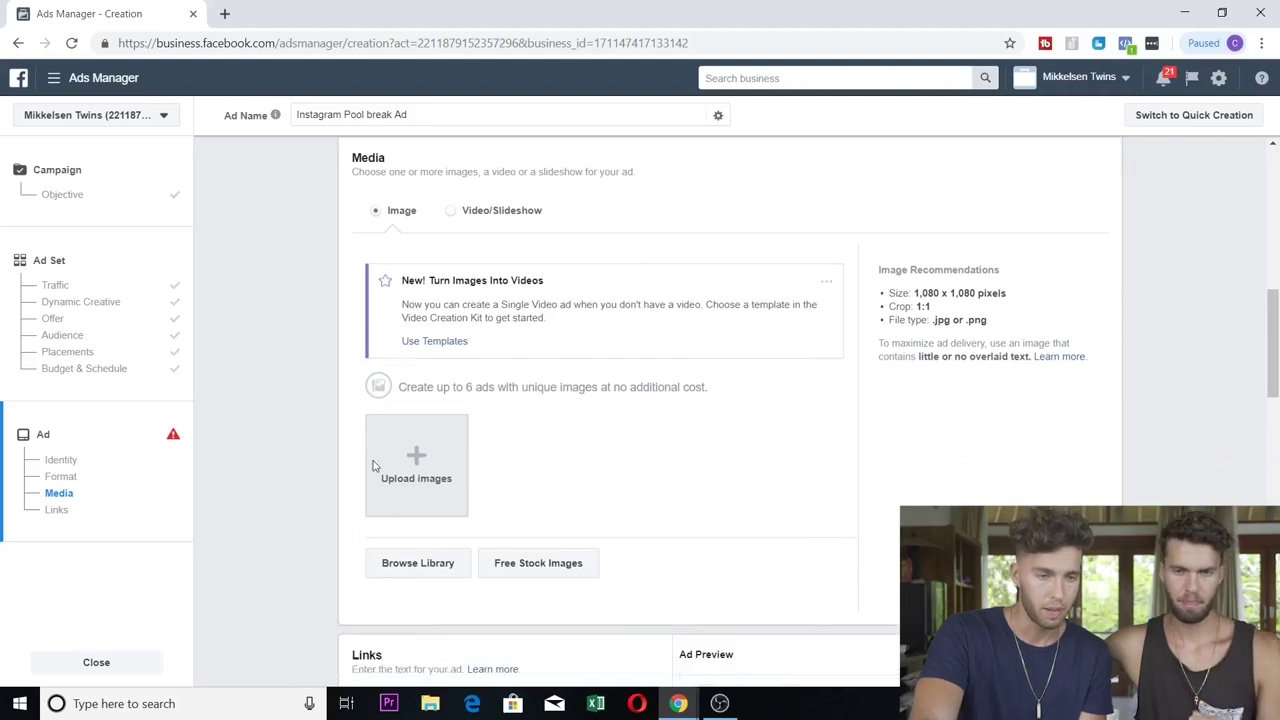
scroll(309, 371, "down", 1)
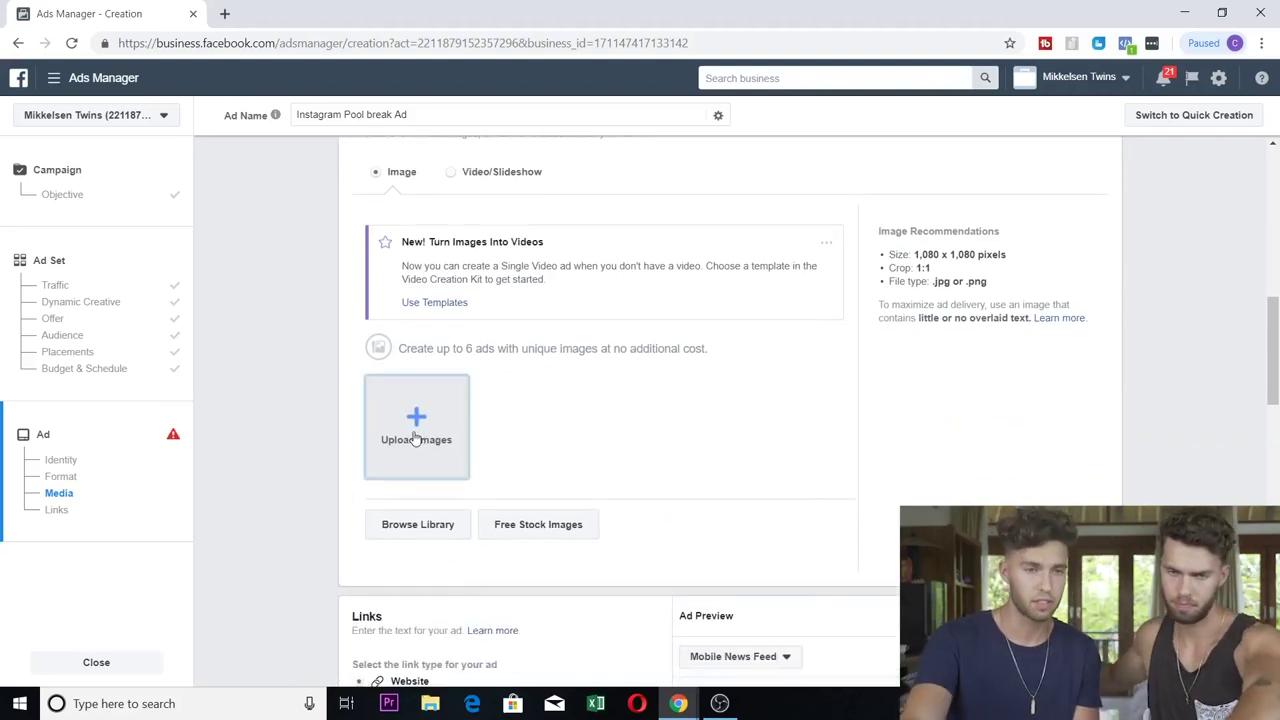
left_click(470, 174)
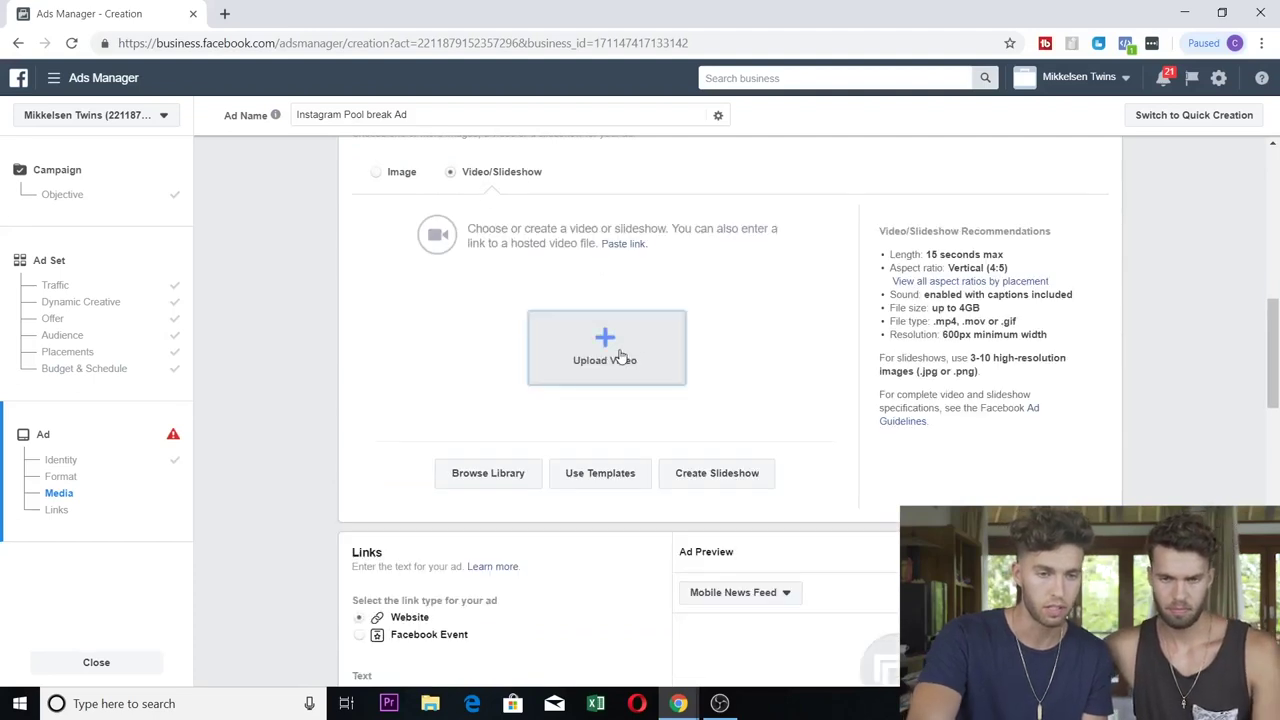
left_click(620, 355)
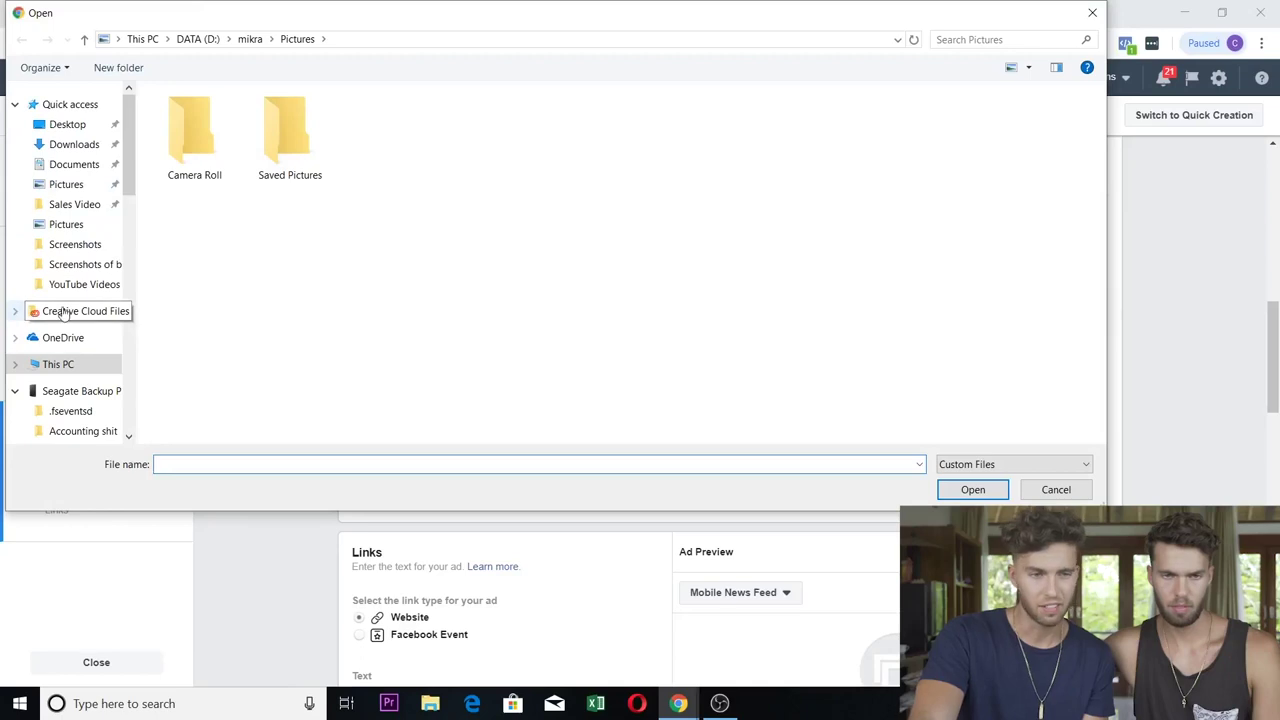
scroll(67, 307, "down", 1)
scroll(67, 307, "down", 8)
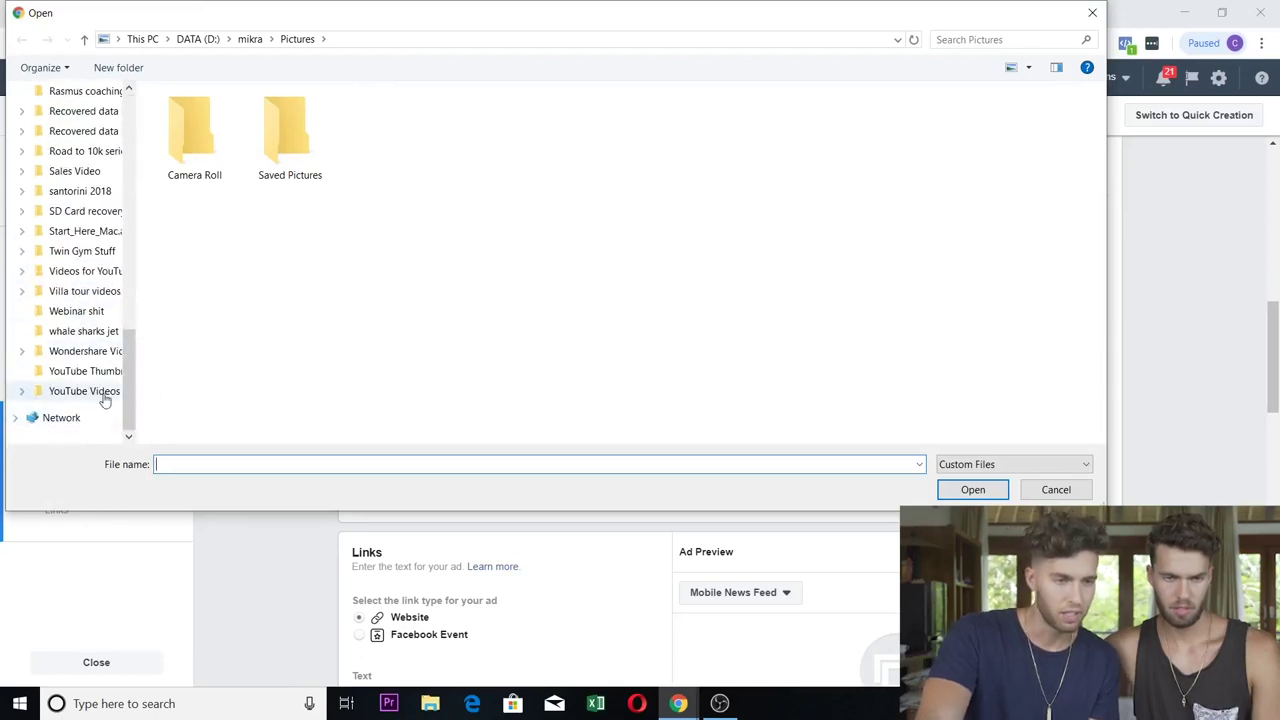
left_click(1092, 12)
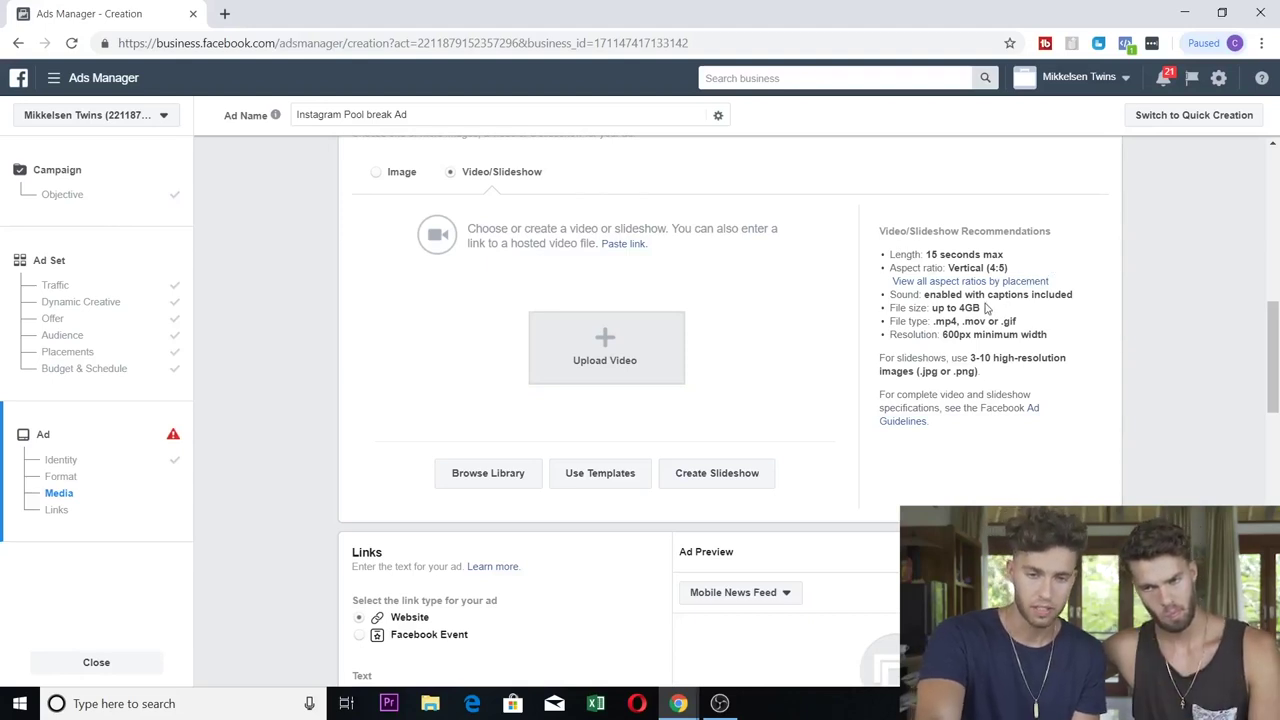
Review the video recommendations and the ad's link type, text, and call-to-action fields
left_click_drag(990, 314, 958, 308)
left_click(1217, 378)
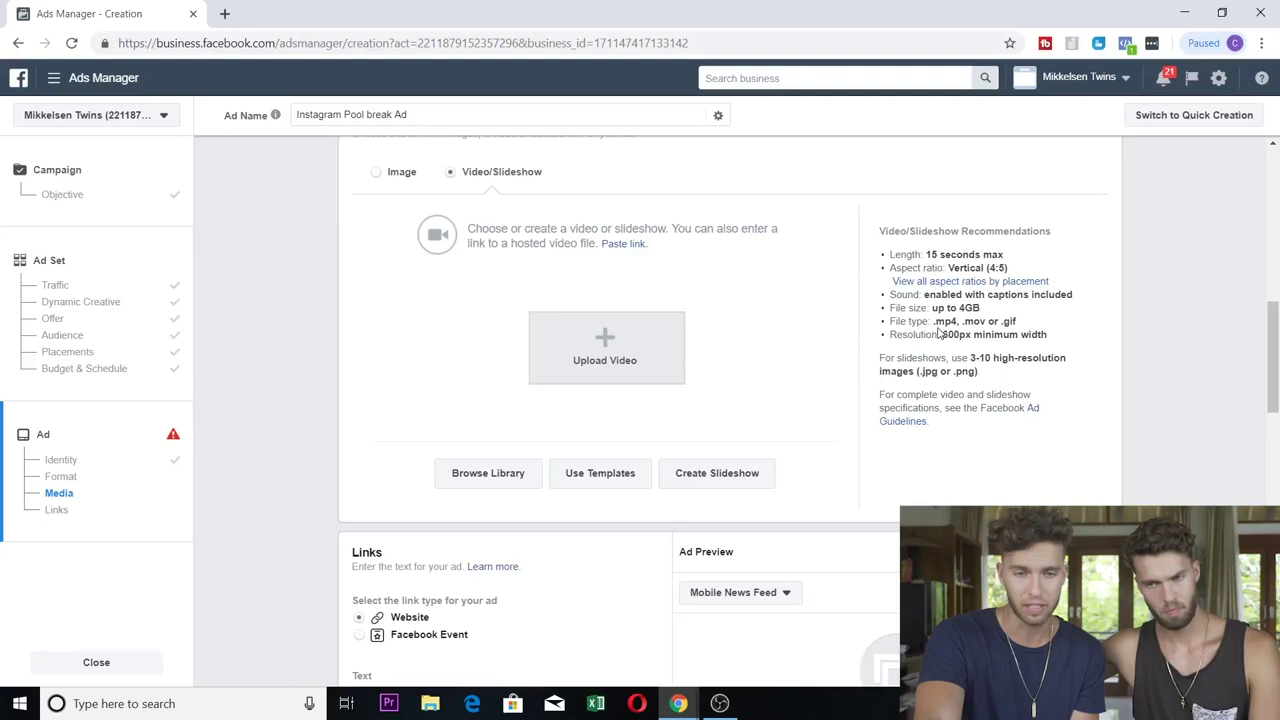
left_click_drag(1273, 355, 1273, 429)
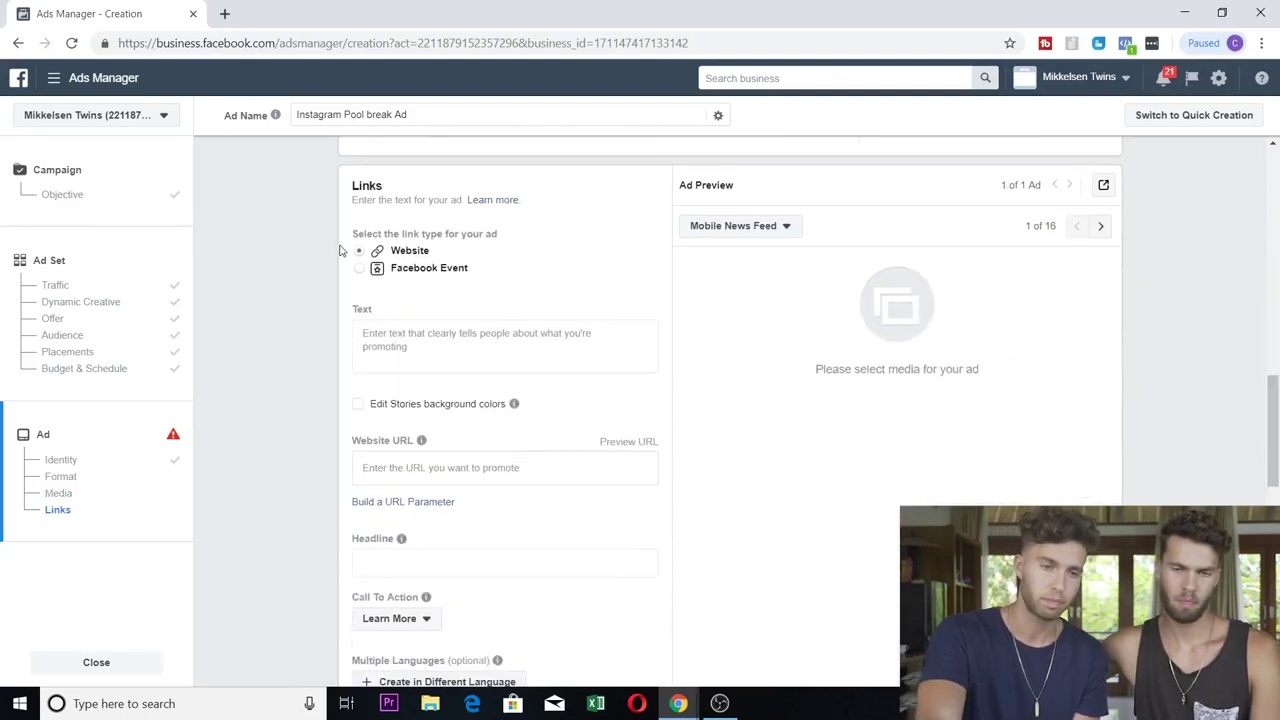
left_click(409, 345)
left_click(220, 285)
scroll(240, 265, "down", 2)
scroll(240, 265, "down", 1)
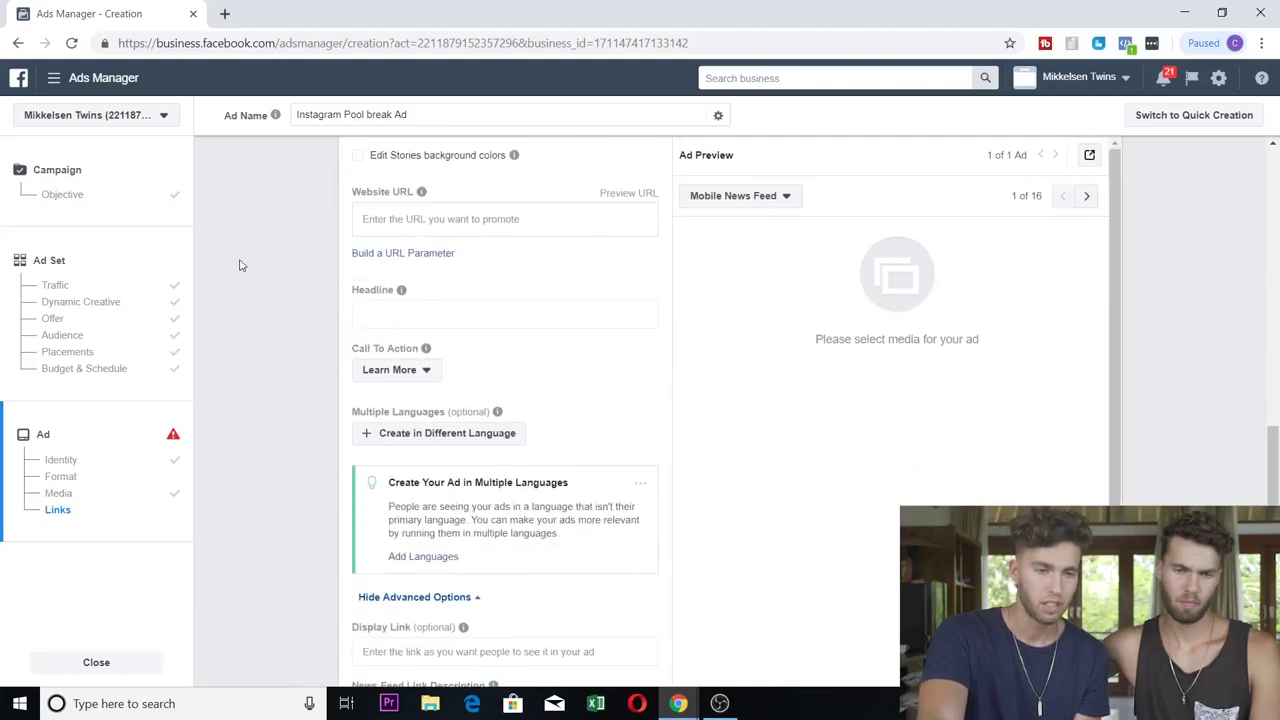
Set the ad's website URL to instagram.com/mikkelsentwins
scroll(245, 266, "up", 1)
left_click(370, 301)
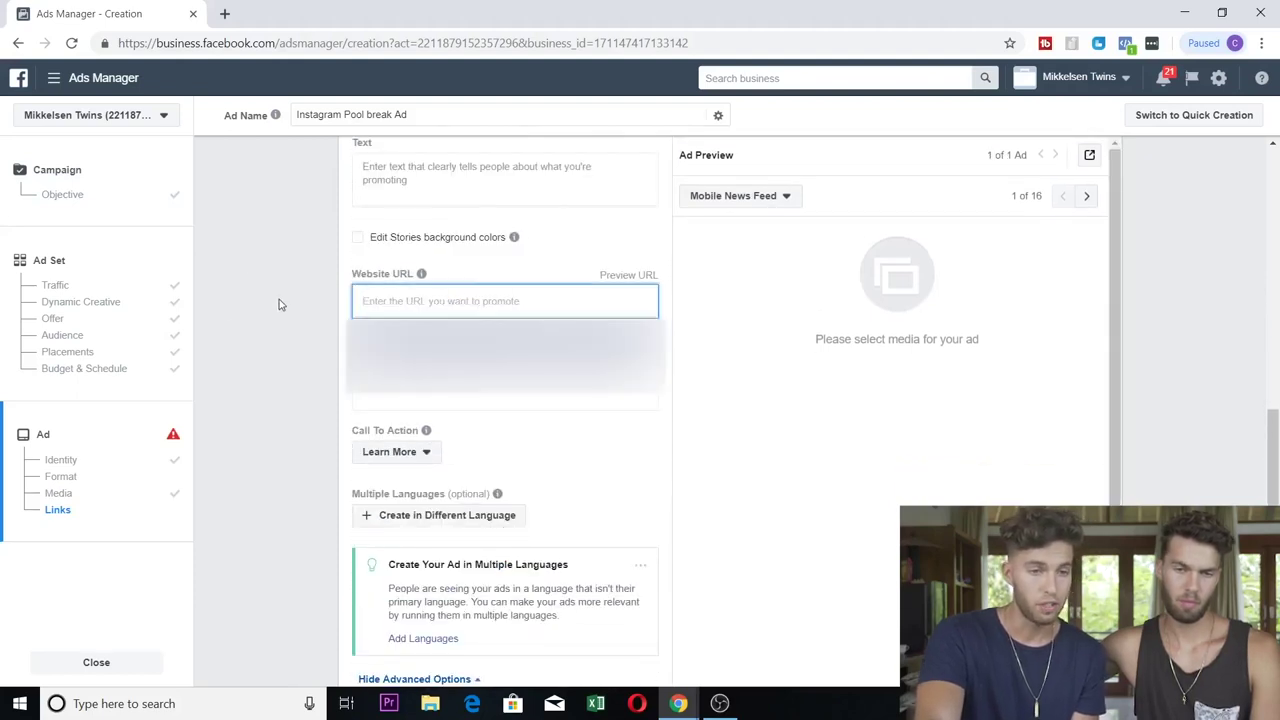
type("inst")
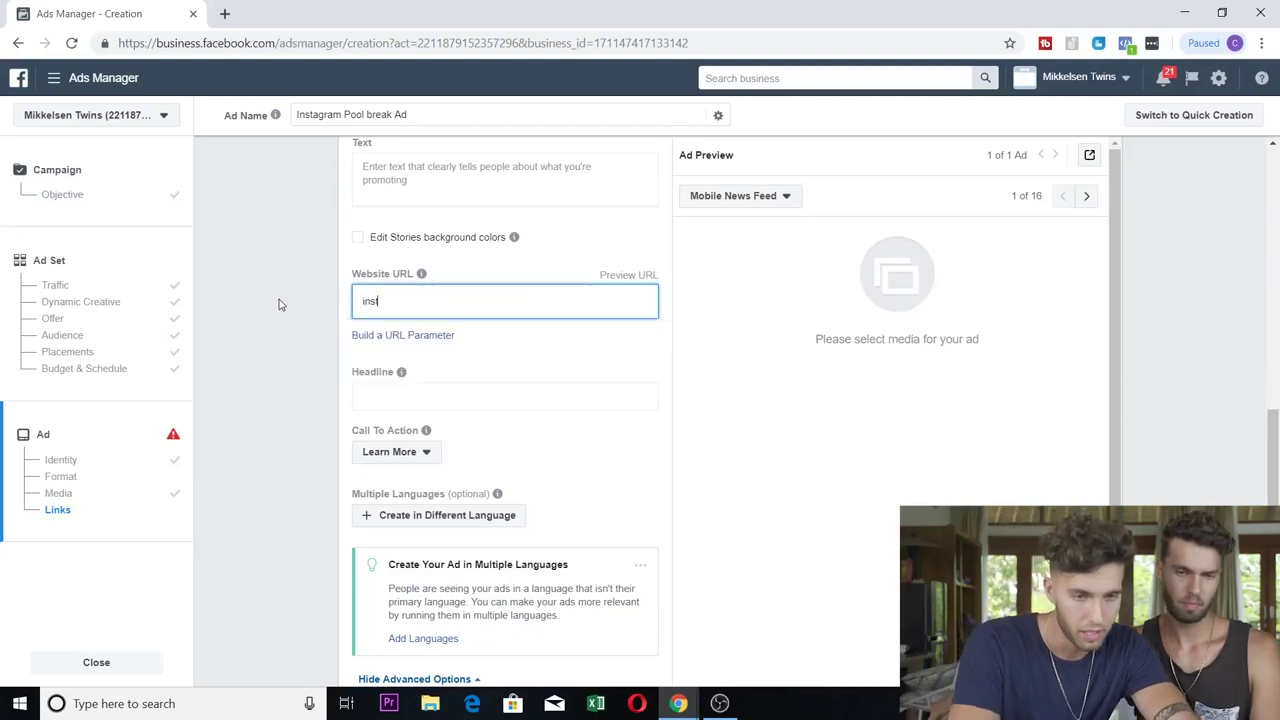
type("agram")
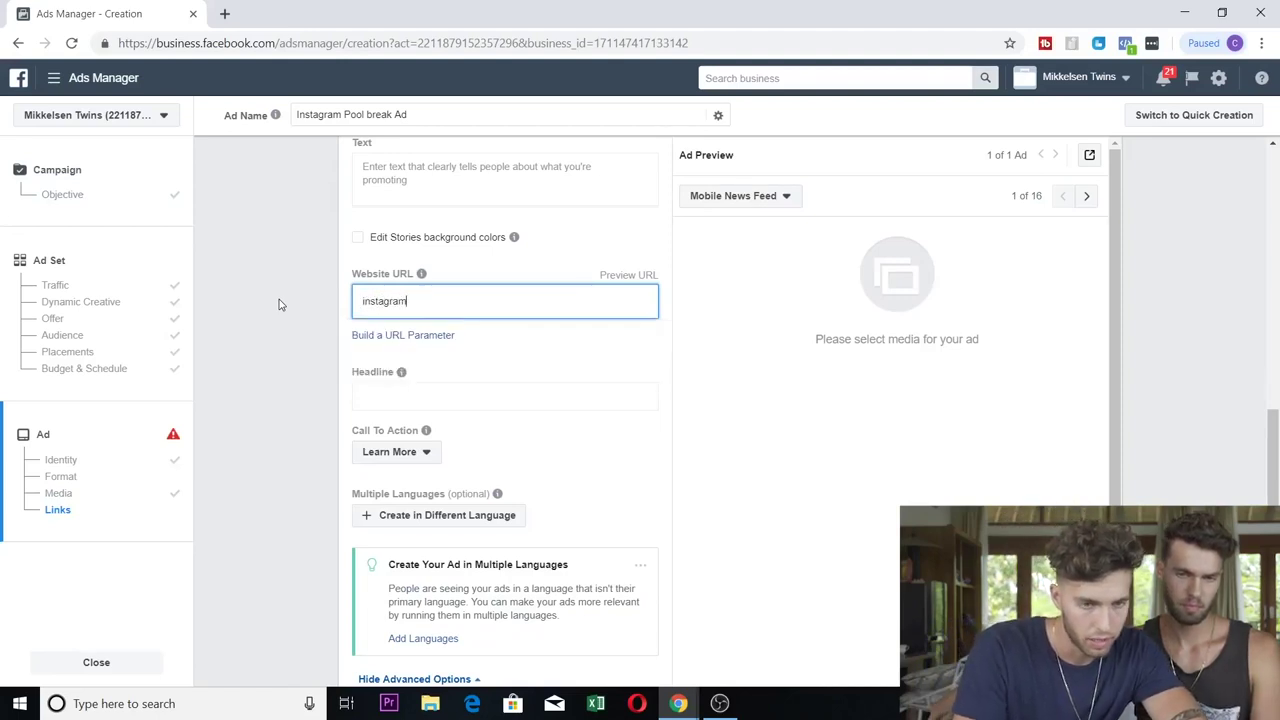
type(".com/")
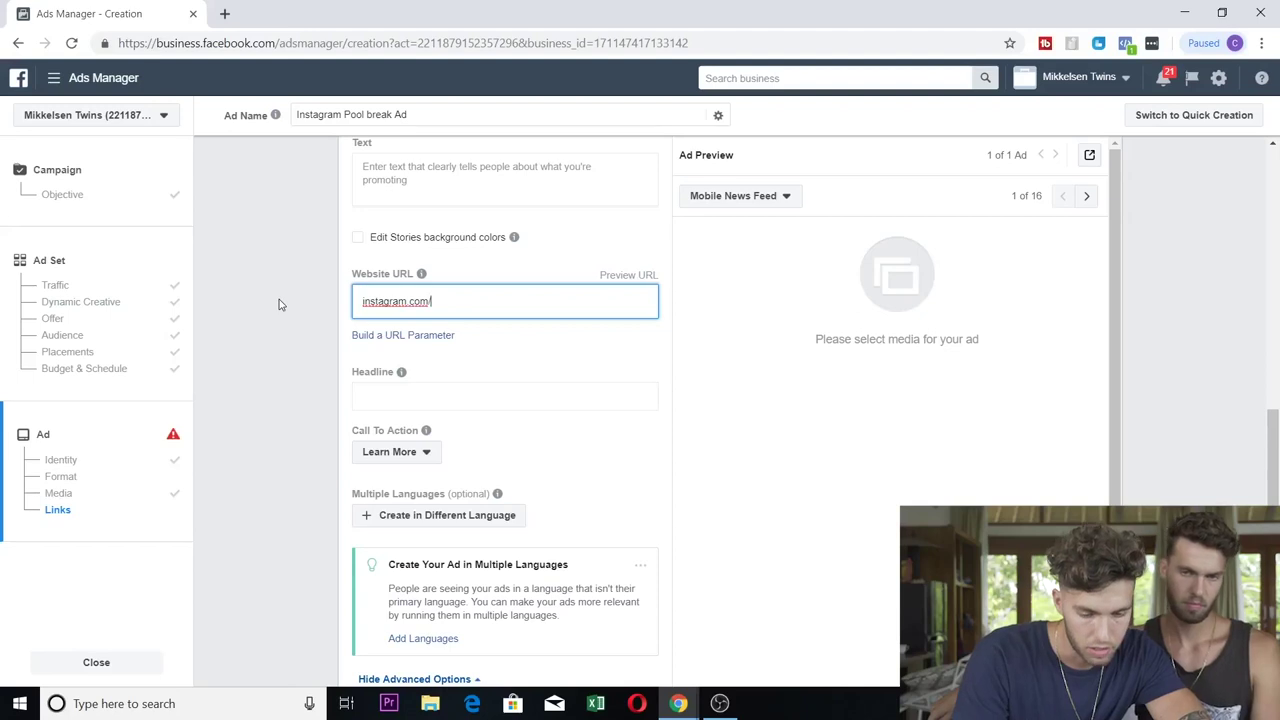
type("mikkelse")
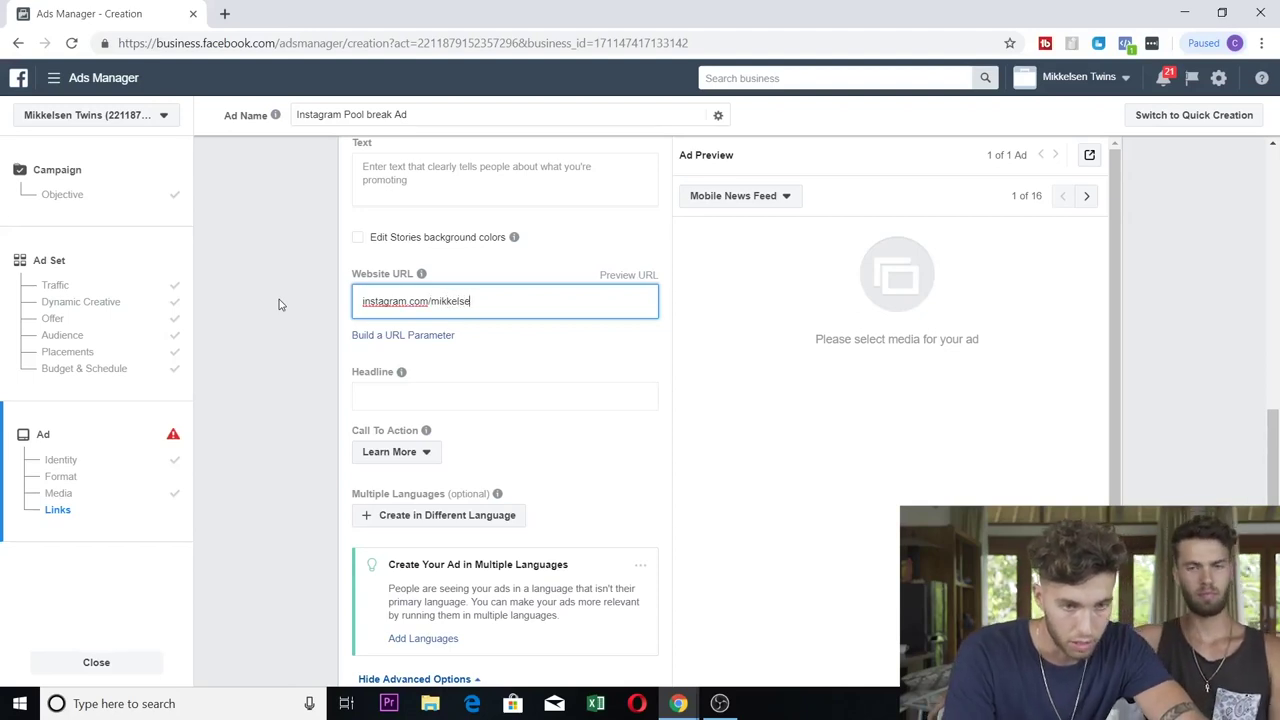
type("ntwins")
left_click(286, 355)
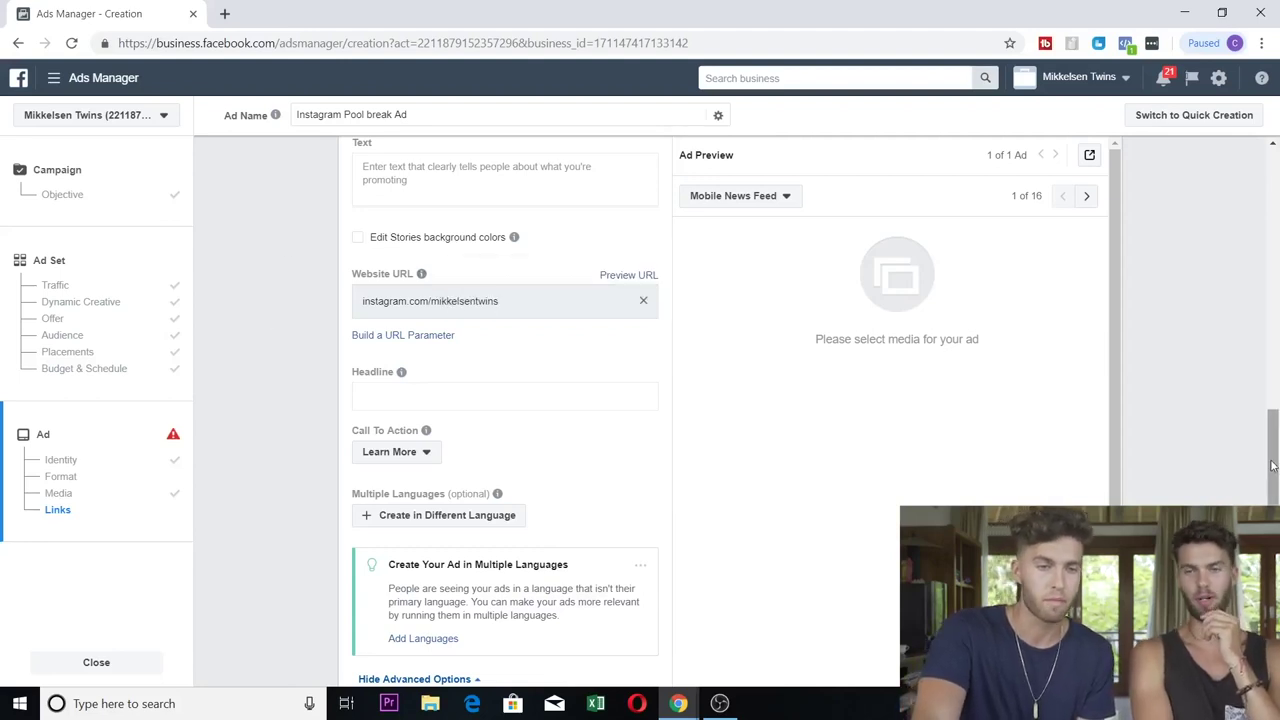
Look through the ad's call-to-action options and keep Learn More selected
scroll(1272, 465, "down", 1)
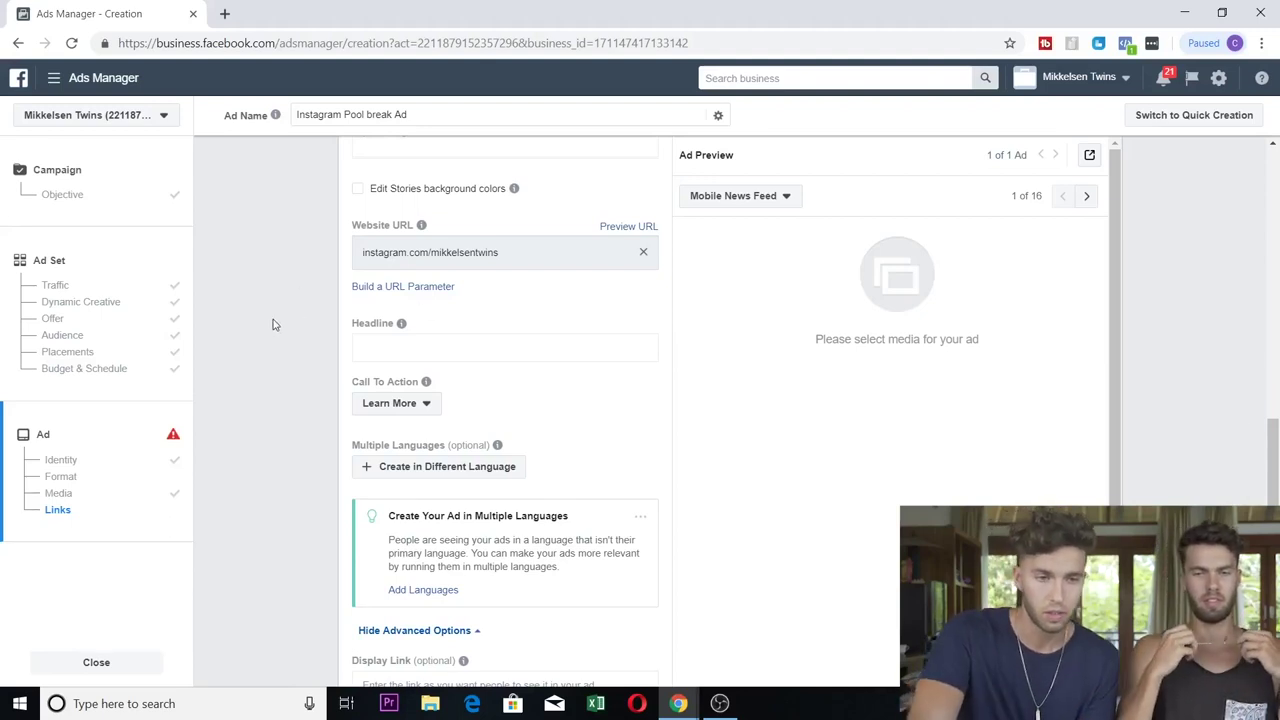
scroll(285, 335, "down", 2)
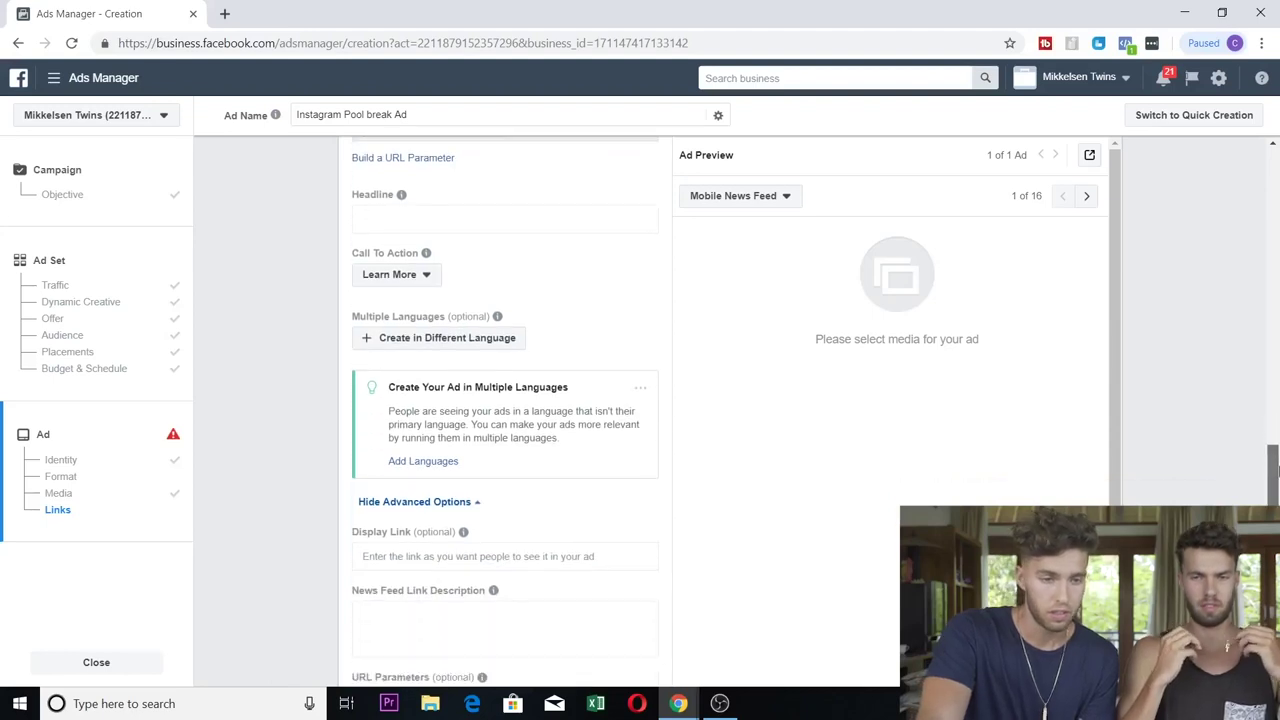
left_click_drag(1272, 462, 1272, 461)
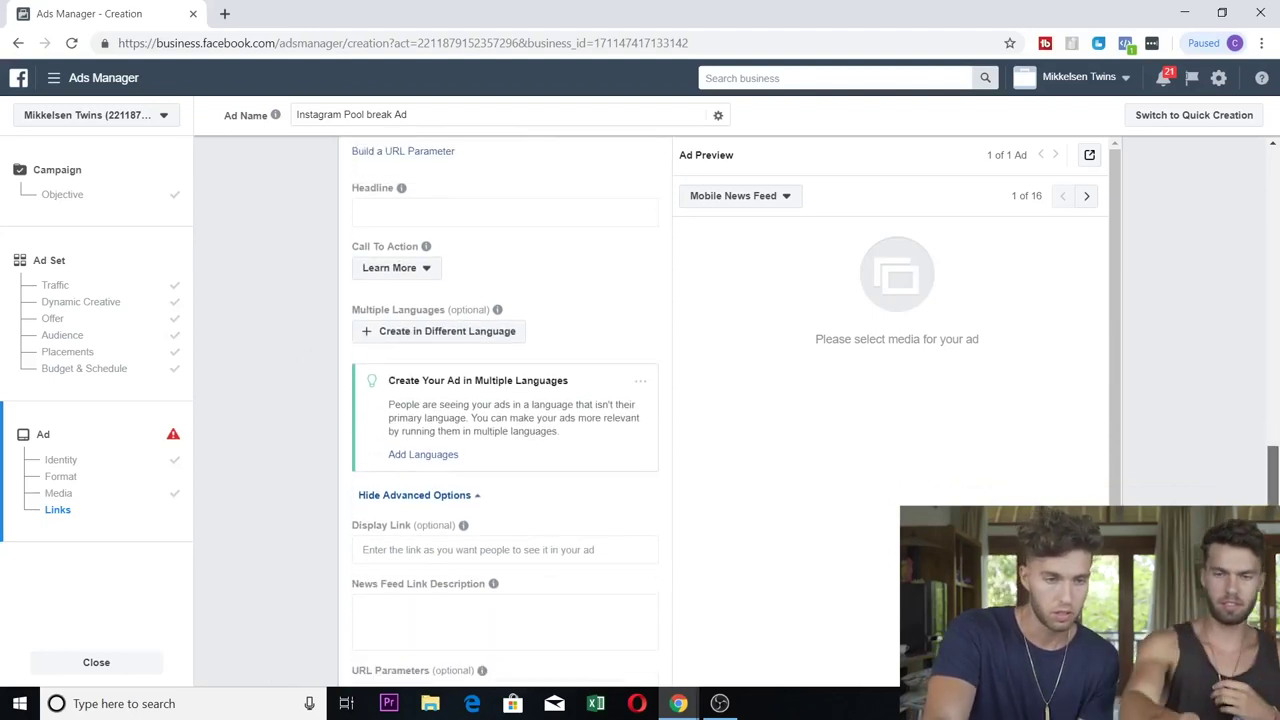
left_click(390, 279)
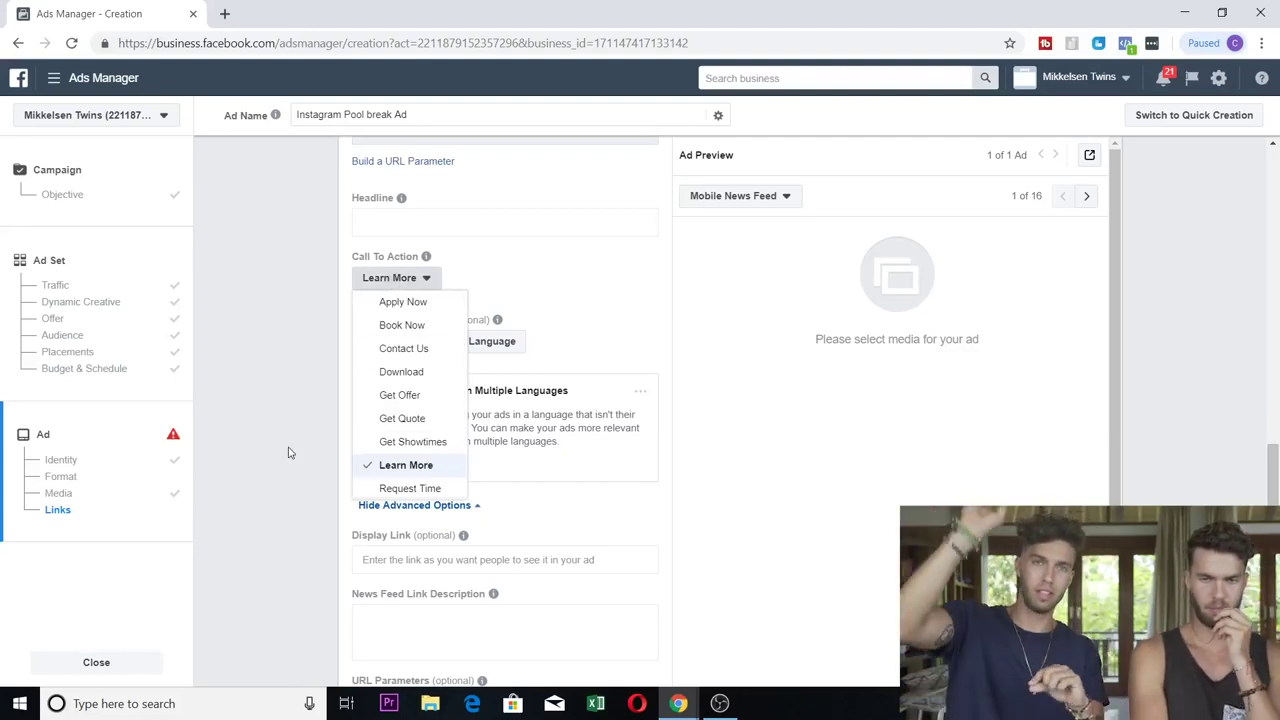
left_click(260, 412)
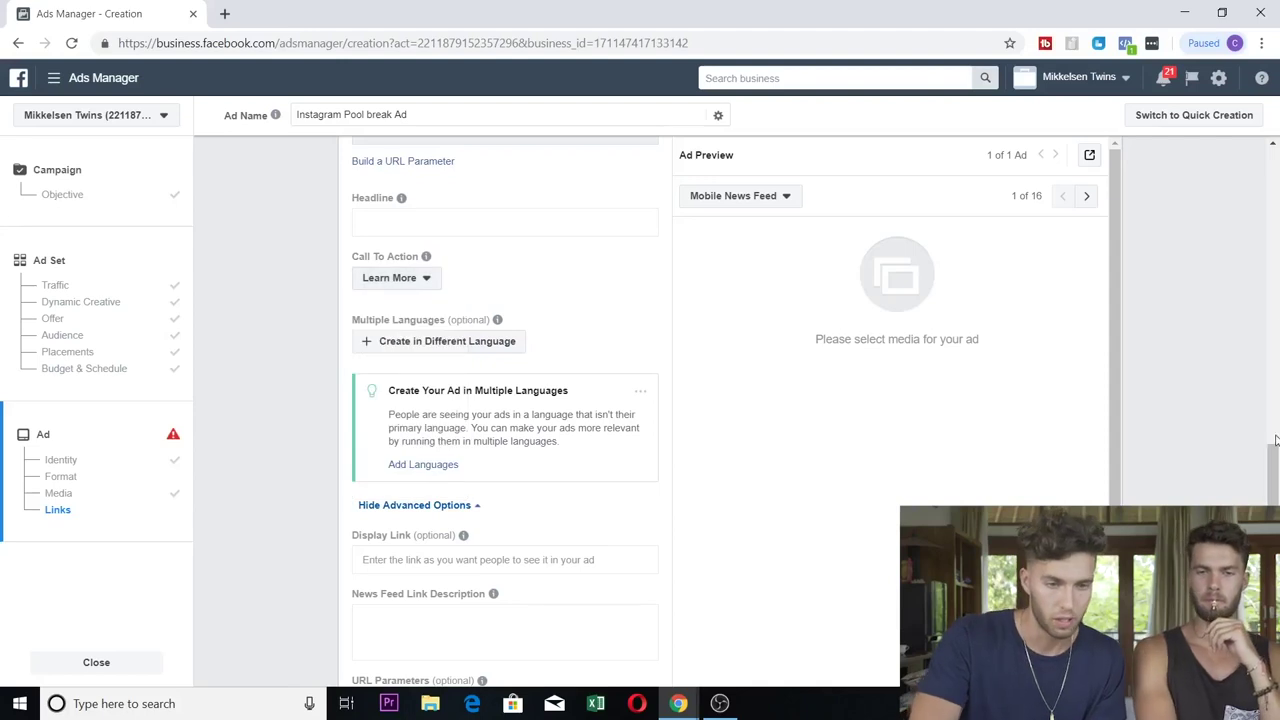
Review the ad's media and link sections, then examine the advanced options and conversion tracking settings through the end of the form
scroll(1272, 462, "down", 1)
scroll(566, 337, "up", 10)
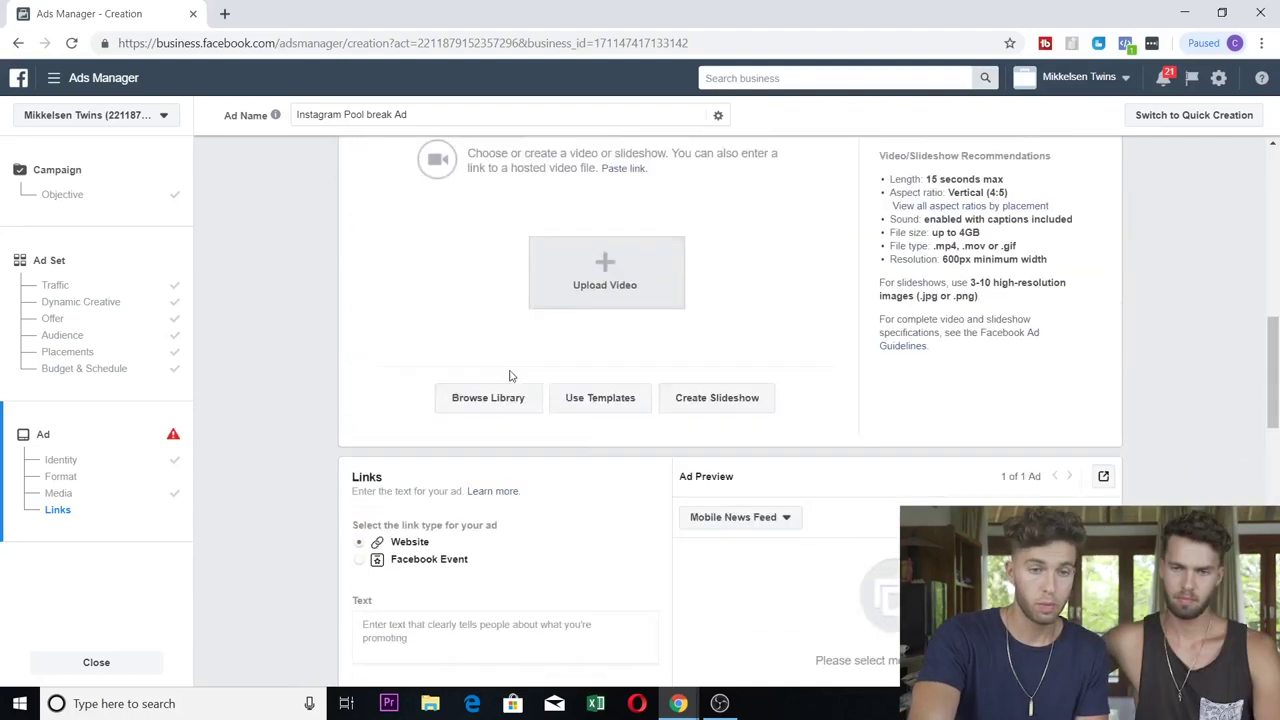
scroll(539, 401, "down", 3)
scroll(539, 401, "down", 3)
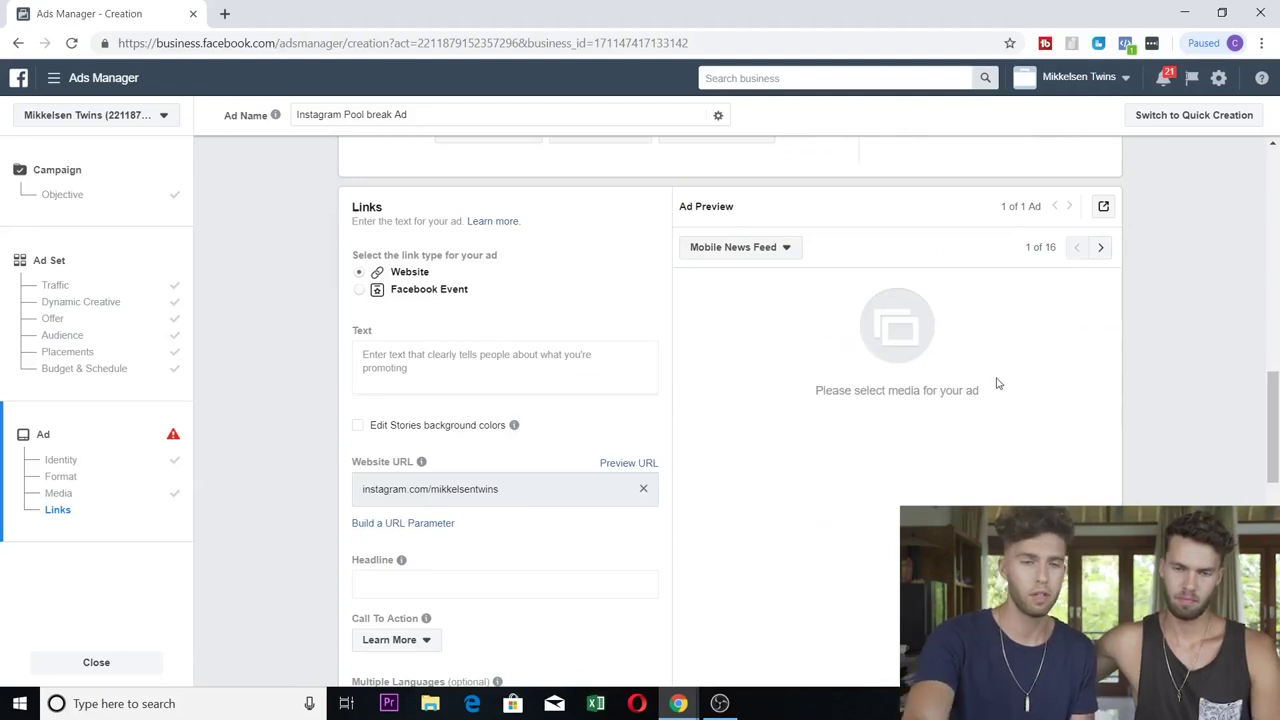
scroll(1275, 400, "down", 1)
left_click_drag(1275, 402, 1276, 408)
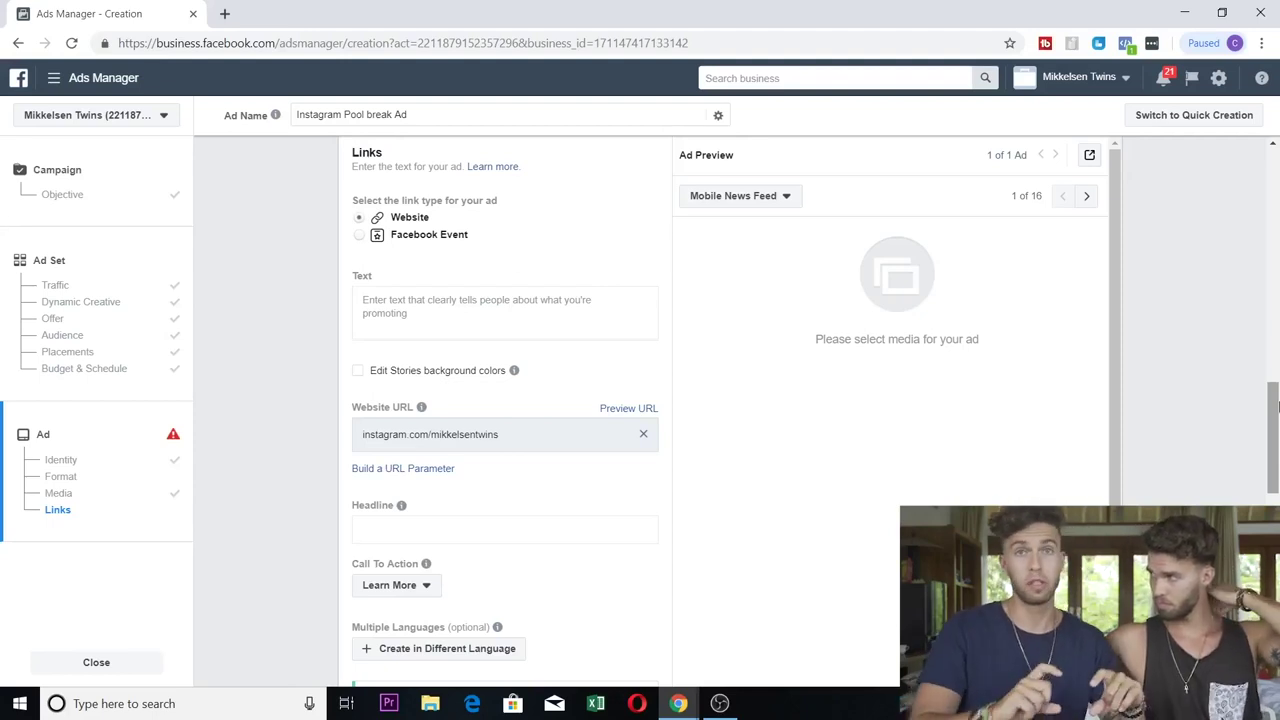
left_click_drag(1272, 405, 1257, 459)
scroll(264, 383, "down", 3)
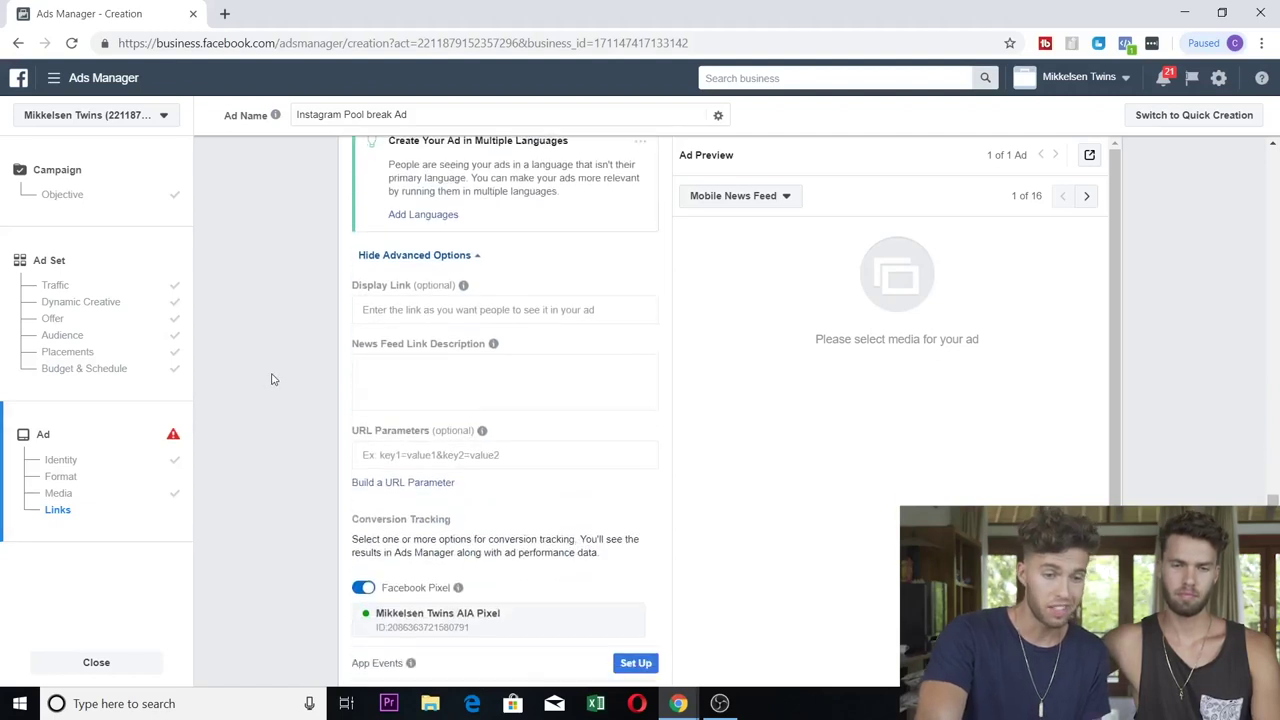
scroll(290, 375, "down", 1)
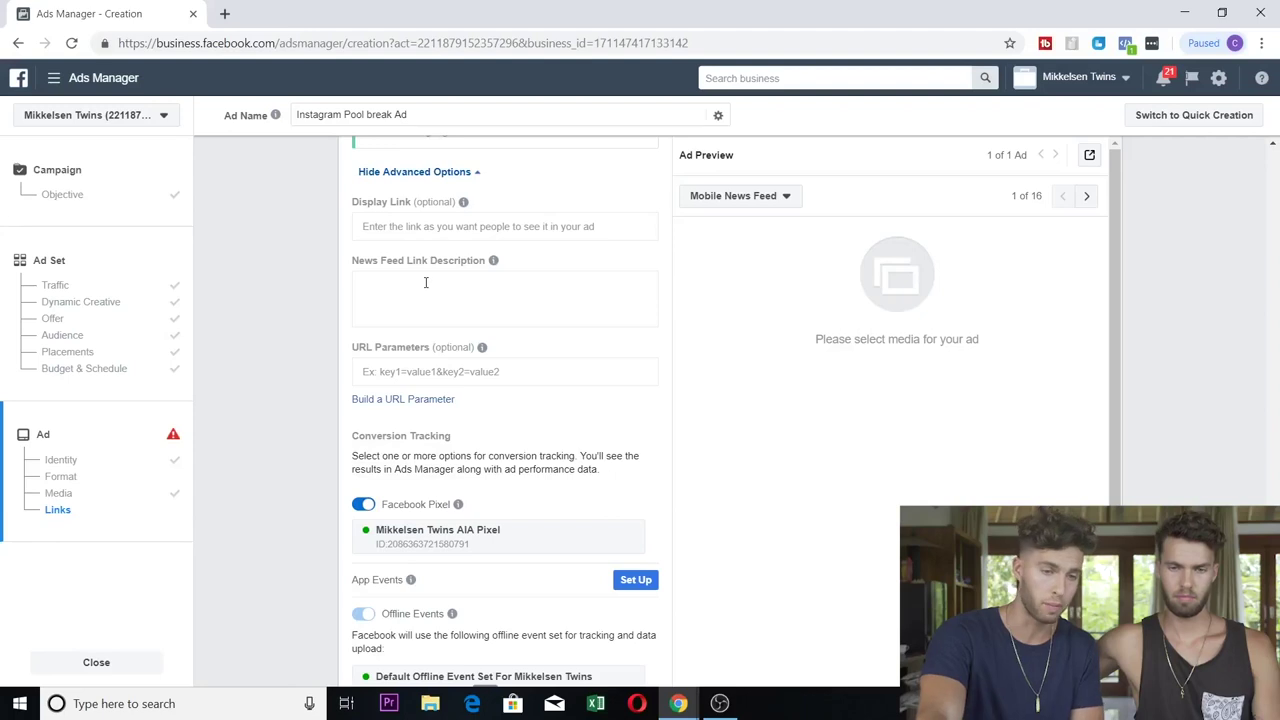
scroll(425, 283, "down", 2)
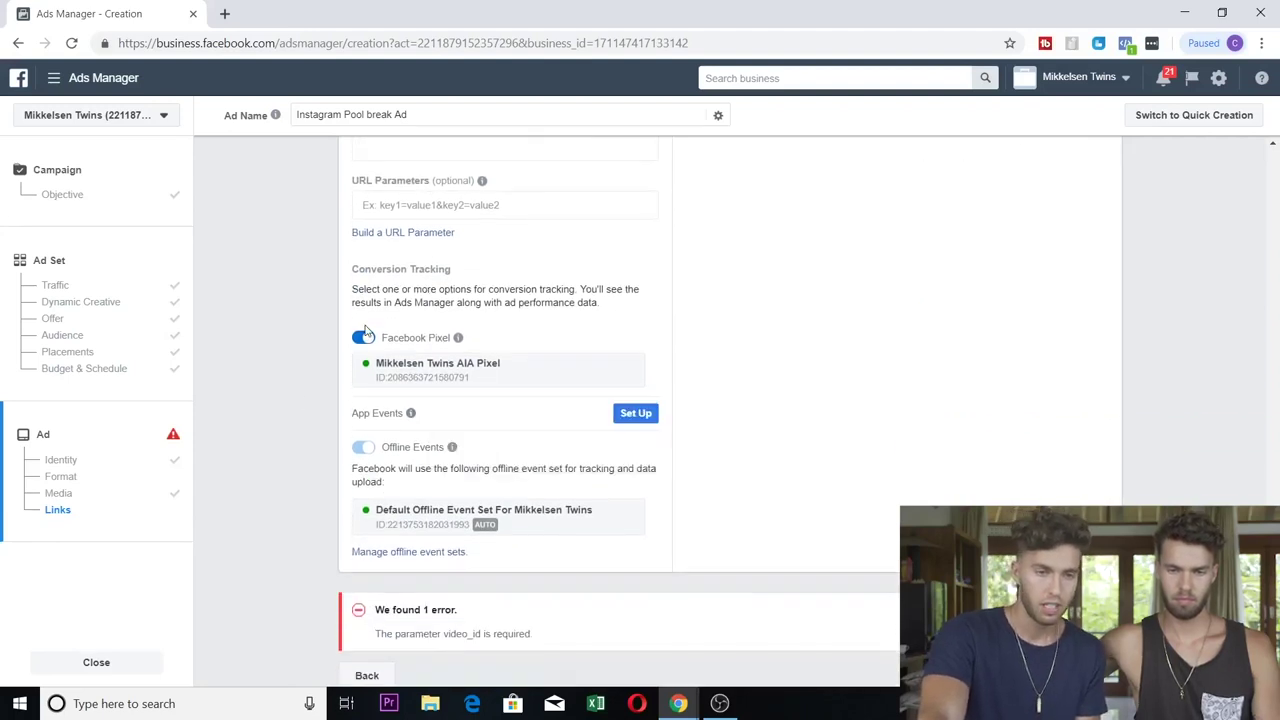
scroll(303, 325, "down", 1)
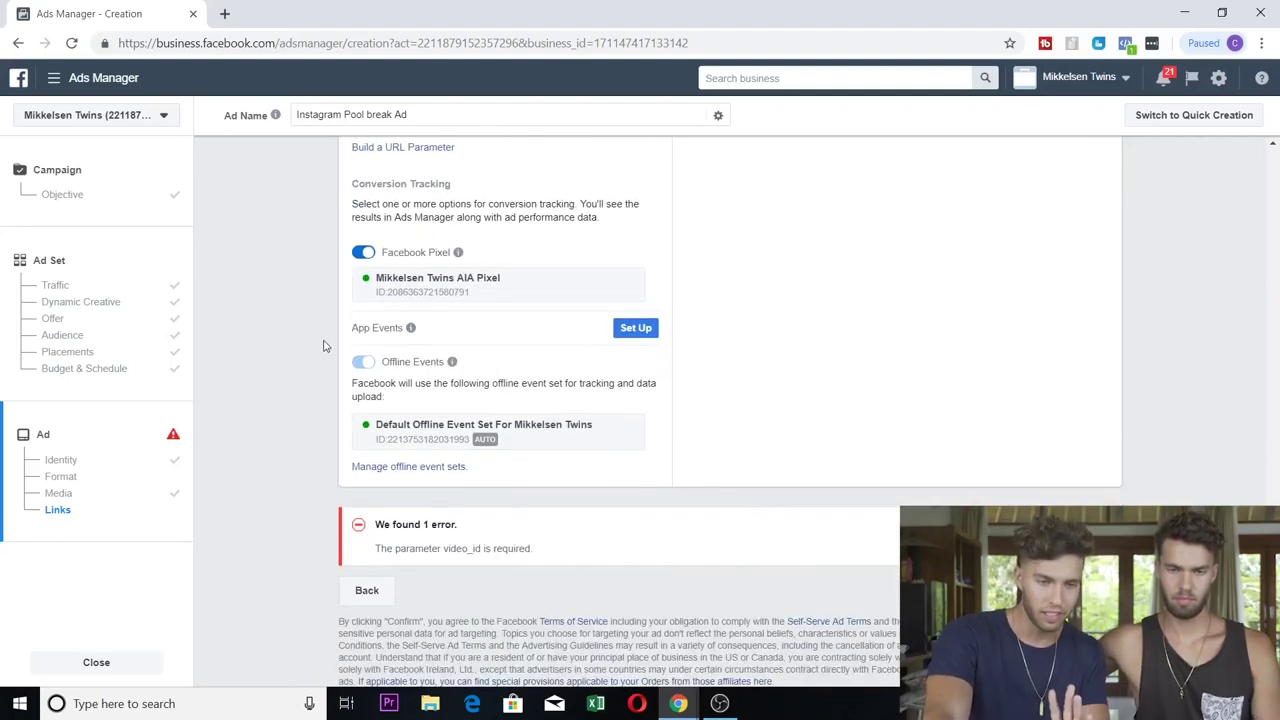